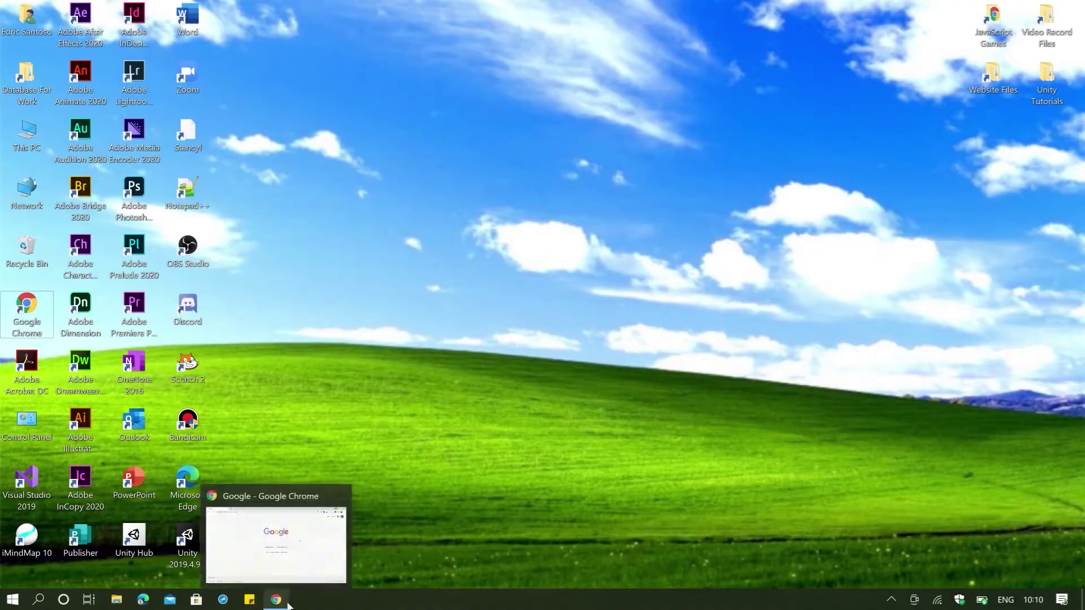
Bring up the Google Chrome window and search Google for "Lmms Official".
{"action": "left_click", "coordinate": [276, 599]}
{"action": "left_click", "coordinate": [396, 261]}
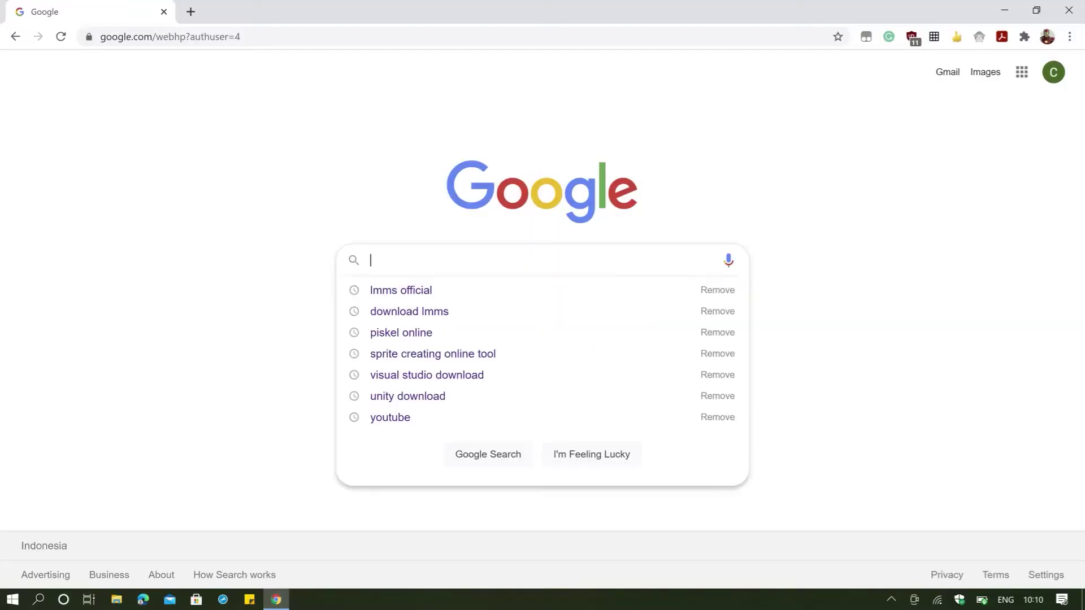
{"action": "type", "text": "lmms"}
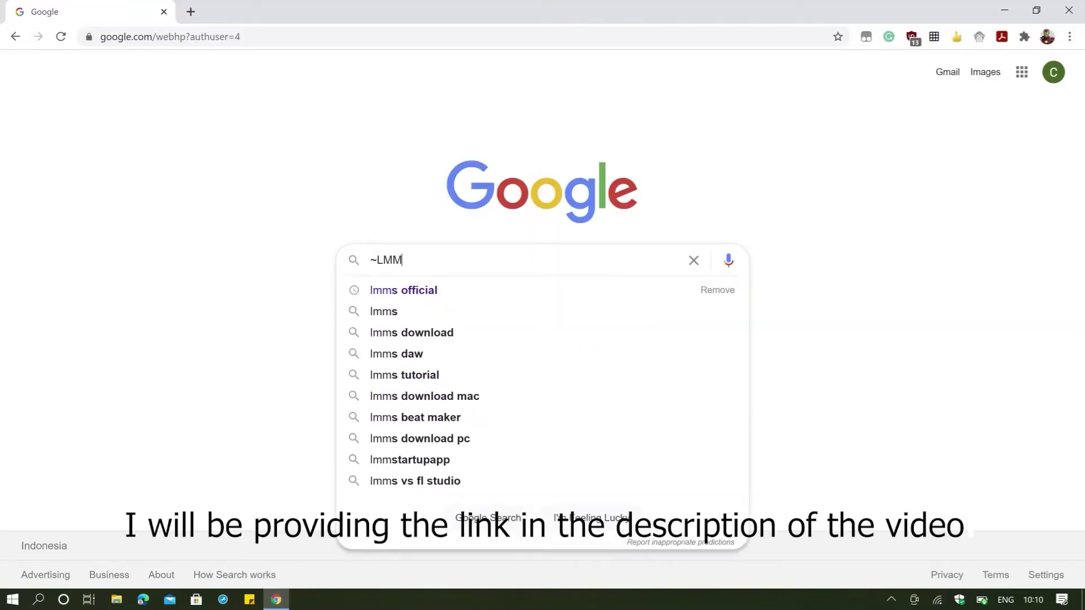
{"action": "key", "text": "BackSpace"}
{"action": "key", "text": "BackSpace"}
{"action": "key", "text": "BackSpace"}
{"action": "key", "text": "BackSpace"}
{"action": "type", "text": "Lmms "}
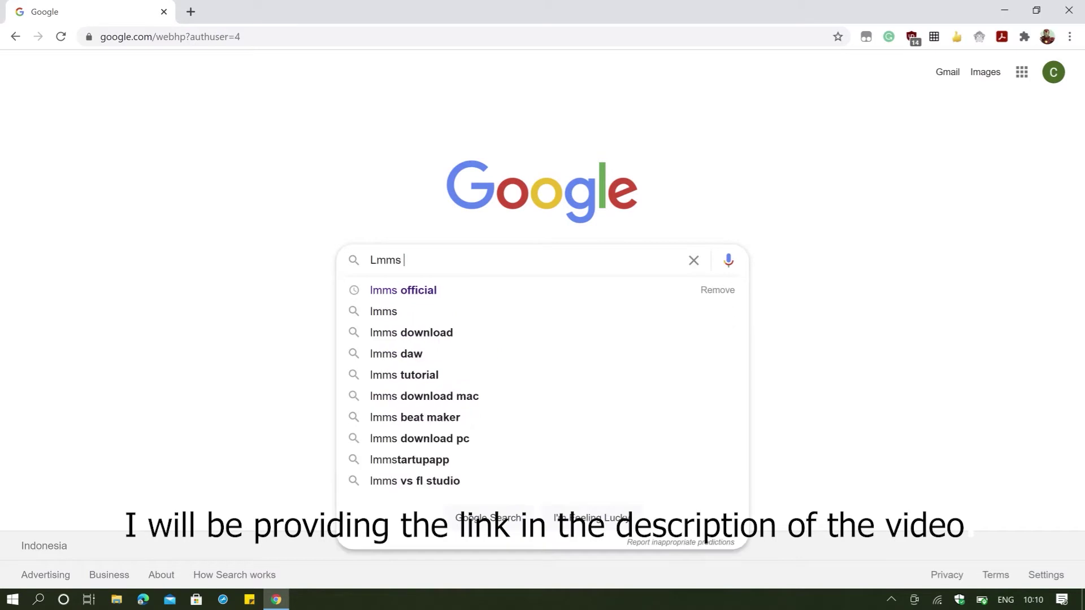
{"action": "type", "text": "Official"}
{"action": "key", "text": "Return"}
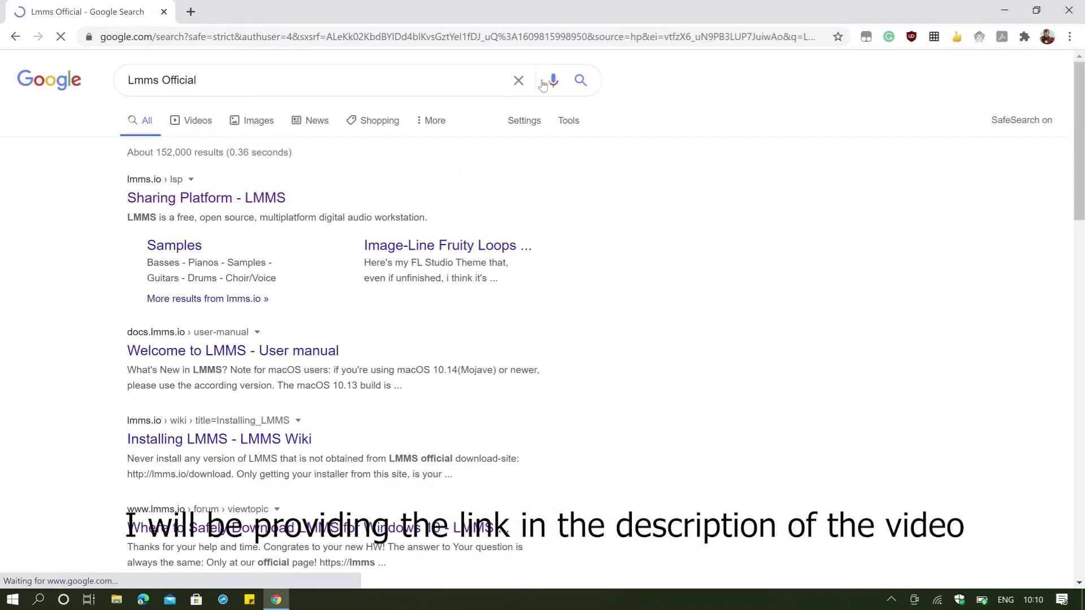
Go from the LMMS site's search result to its Windows downloads and start downloading the stable 64-bit LMMS 1.2.2 installer.
{"action": "left_click", "coordinate": [220, 199]}
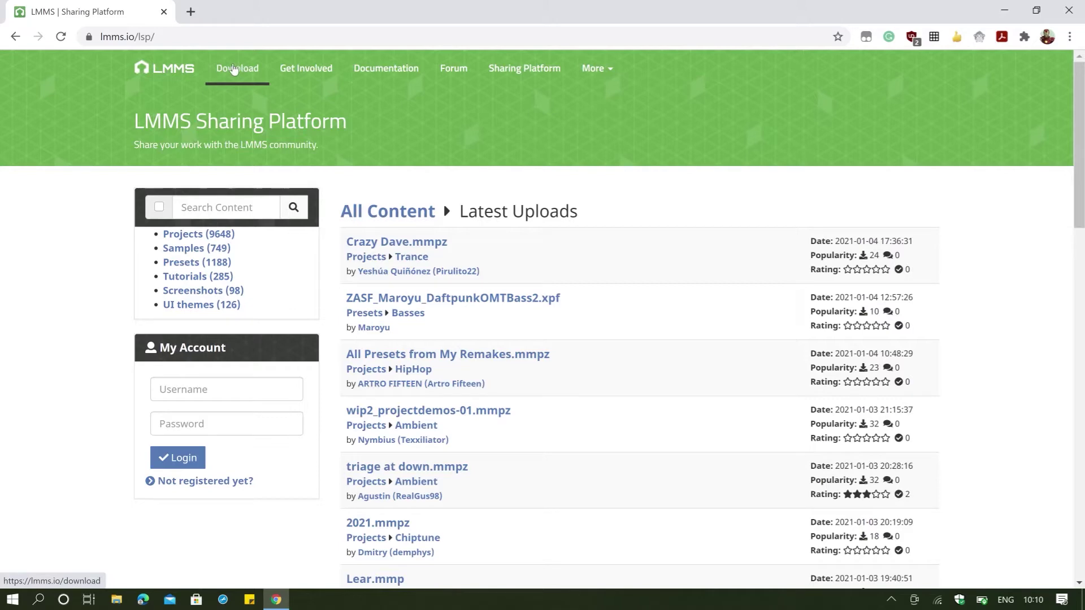
{"action": "left_click", "coordinate": [232, 68]}
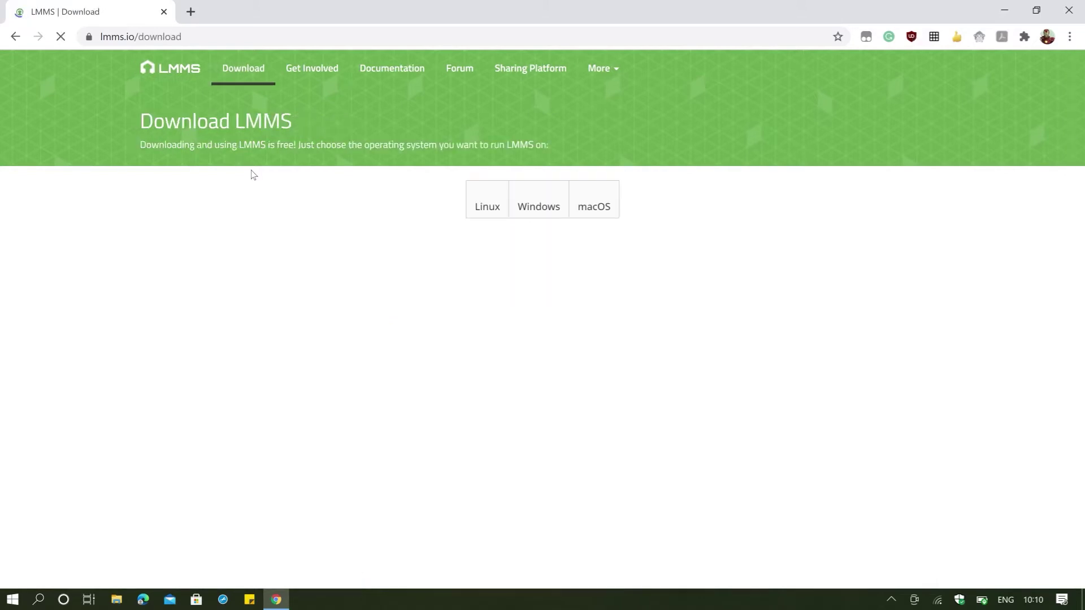
{"action": "left_click", "coordinate": [538, 201]}
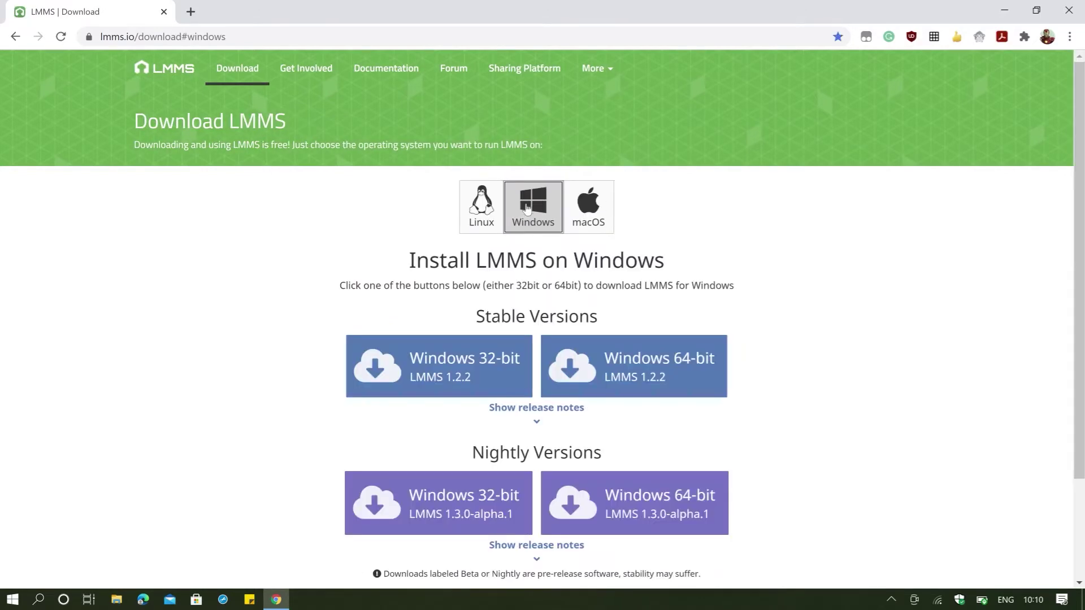
{"action": "scroll", "coordinate": [559, 306], "scroll_direction": "down", "scroll_amount": 1}
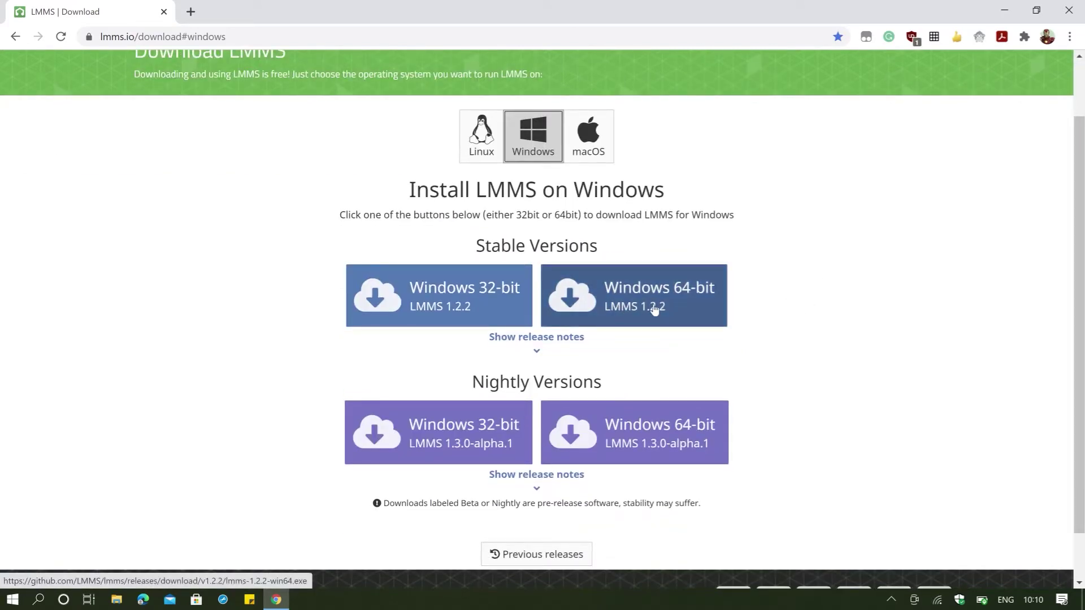
{"action": "left_click", "coordinate": [665, 320]}
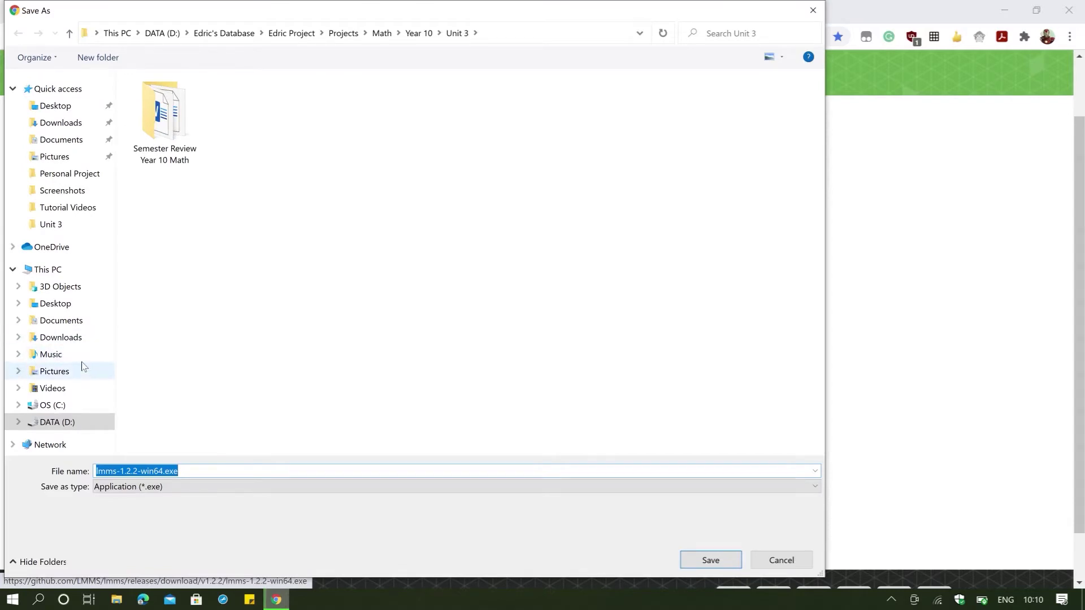
Create a folder named LMMS on the OS (C:) drive while choosing the save location.
{"action": "left_click", "coordinate": [83, 405]}
{"action": "left_click", "coordinate": [106, 58]}
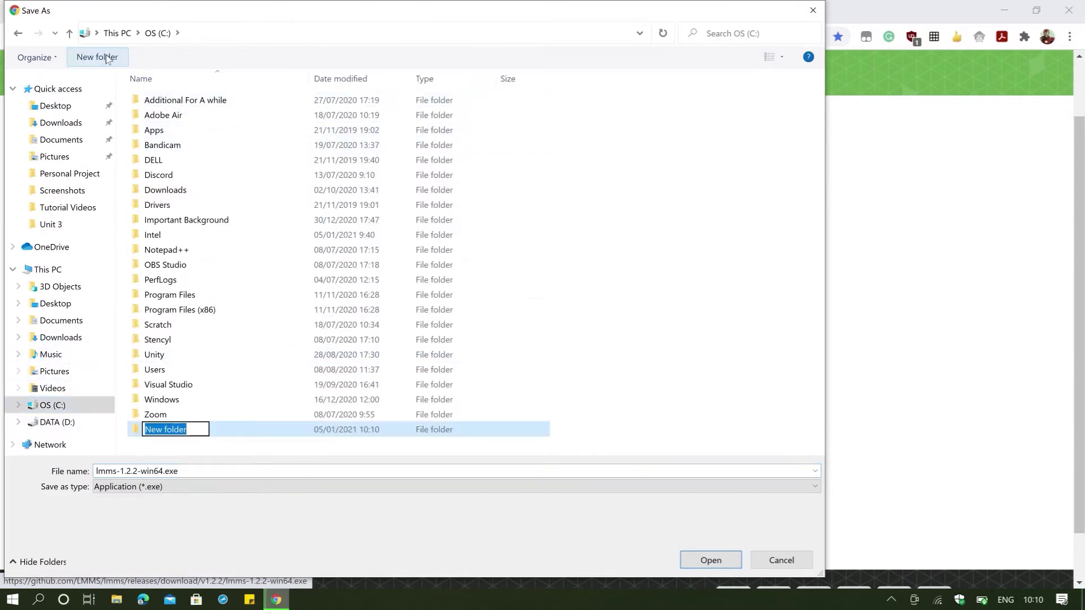
{"action": "type", "text": "Lmms"}
{"action": "key", "text": "BackSpace"}
{"action": "key", "text": "BackSpace"}
{"action": "key", "text": "BackSpace"}
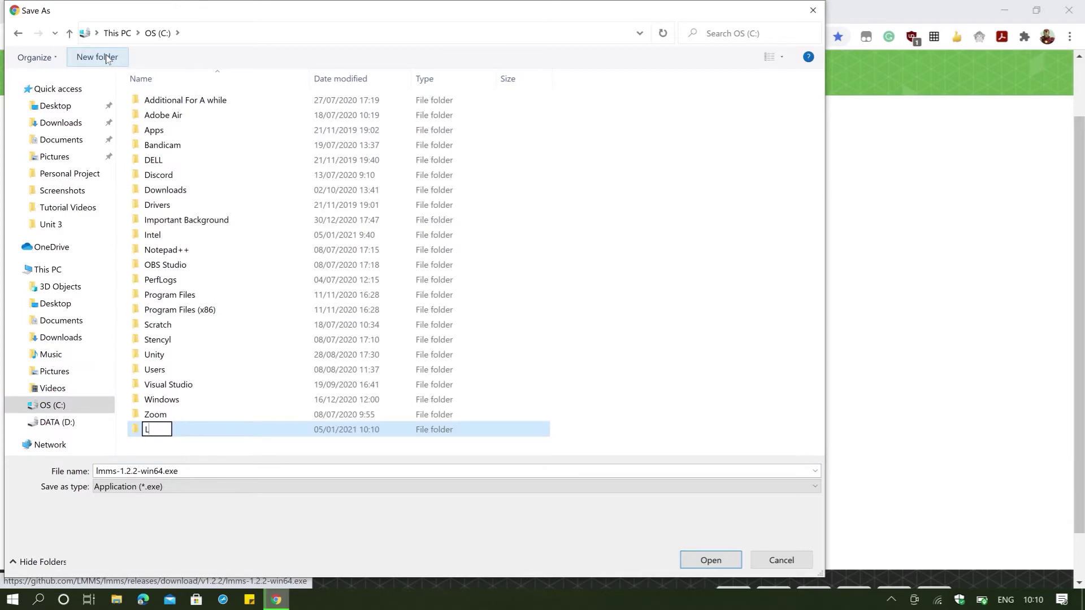
{"action": "type", "text": "MMS"}
{"action": "key", "text": "Return"}
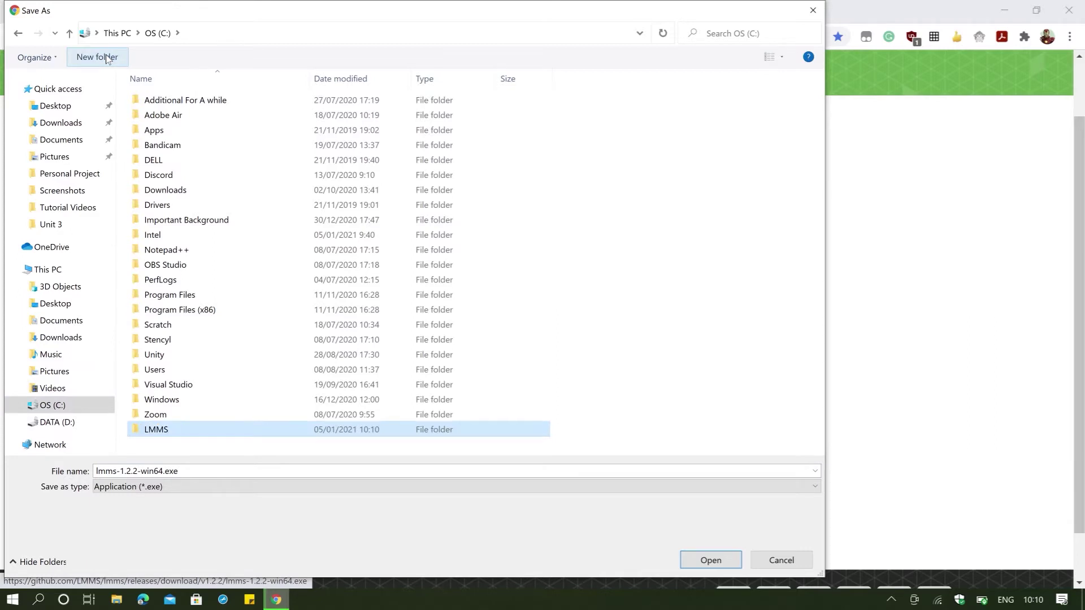
Save the installer lmms-1.2.2-win64.exe in the LMMS folder on the C: drive.
{"action": "double_click", "coordinate": [192, 430]}
{"action": "left_click", "coordinate": [91, 402]}
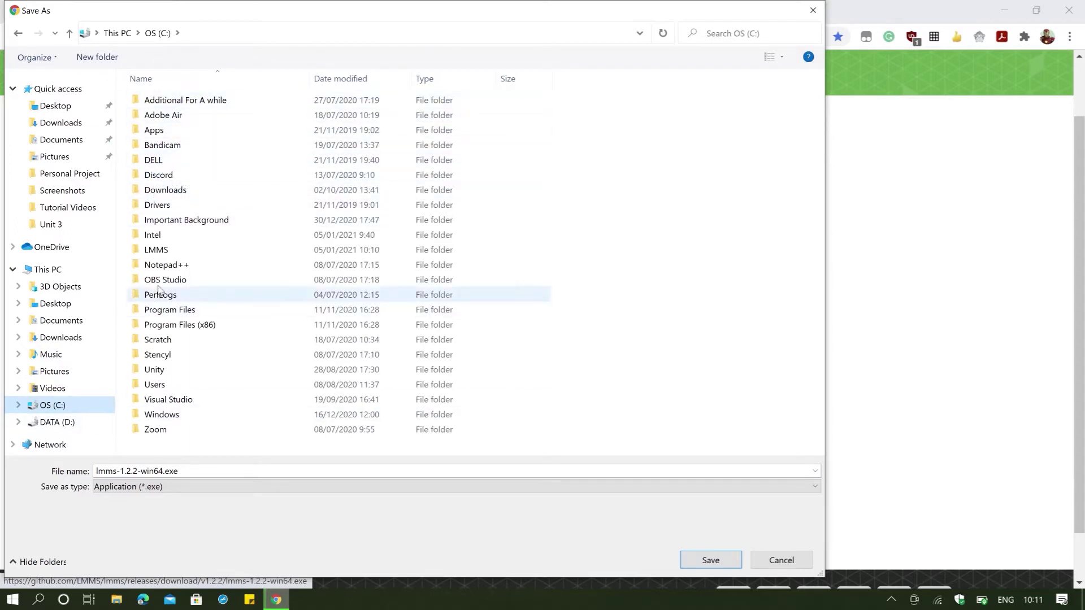
{"action": "double_click", "coordinate": [172, 248]}
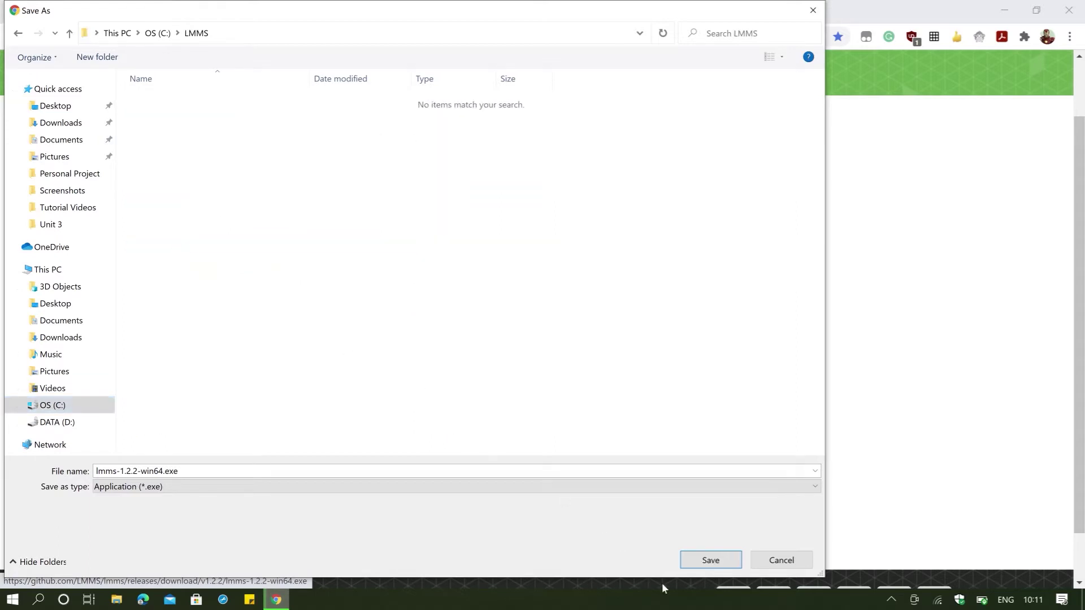
{"action": "left_click", "coordinate": [711, 560]}
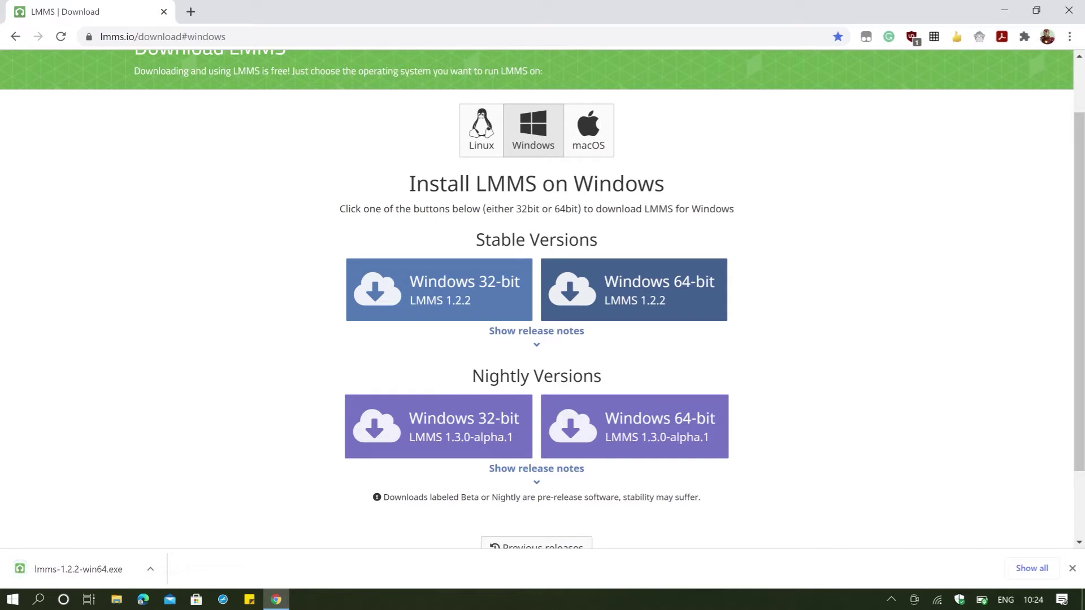
Show the downloaded lmms-1.2.2-win64.exe in its folder and run it.
{"action": "left_click", "coordinate": [151, 569]}
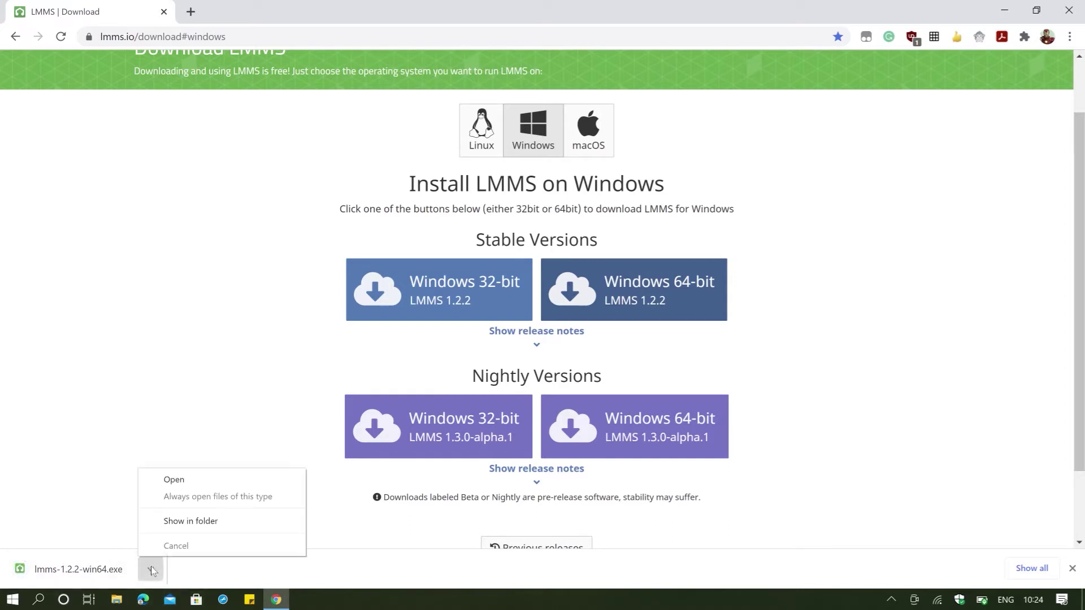
{"action": "left_click", "coordinate": [201, 523]}
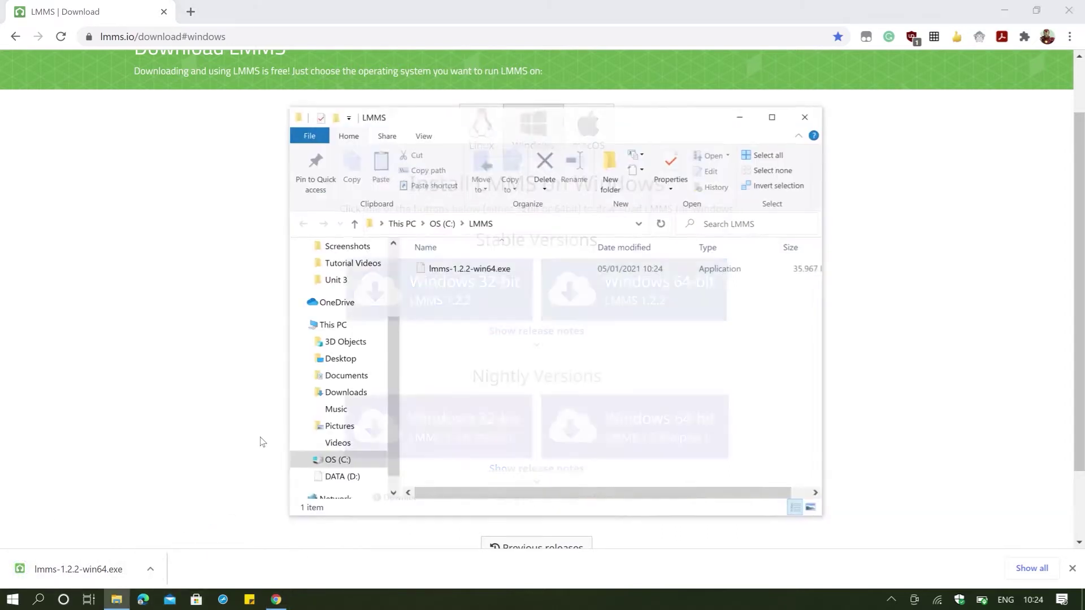
{"action": "double_click", "coordinate": [569, 273]}
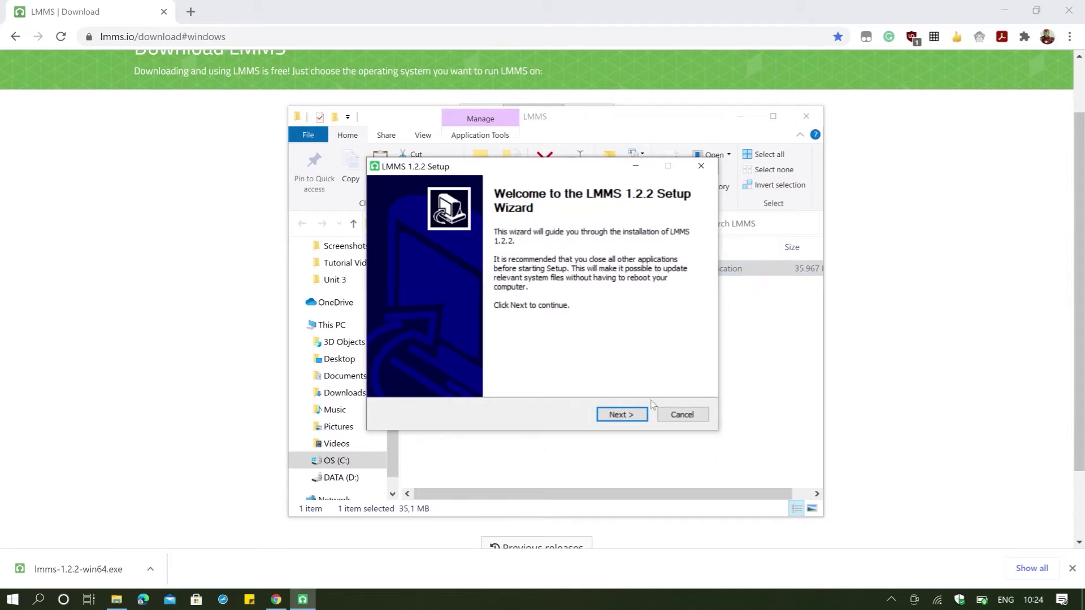
Install LMMS 1.2.2 with the default destination C:\Program Files\LMMS and the default Start Menu folder, and close the wizard.
{"action": "left_click", "coordinate": [625, 422]}
{"action": "left_click", "coordinate": [622, 414]}
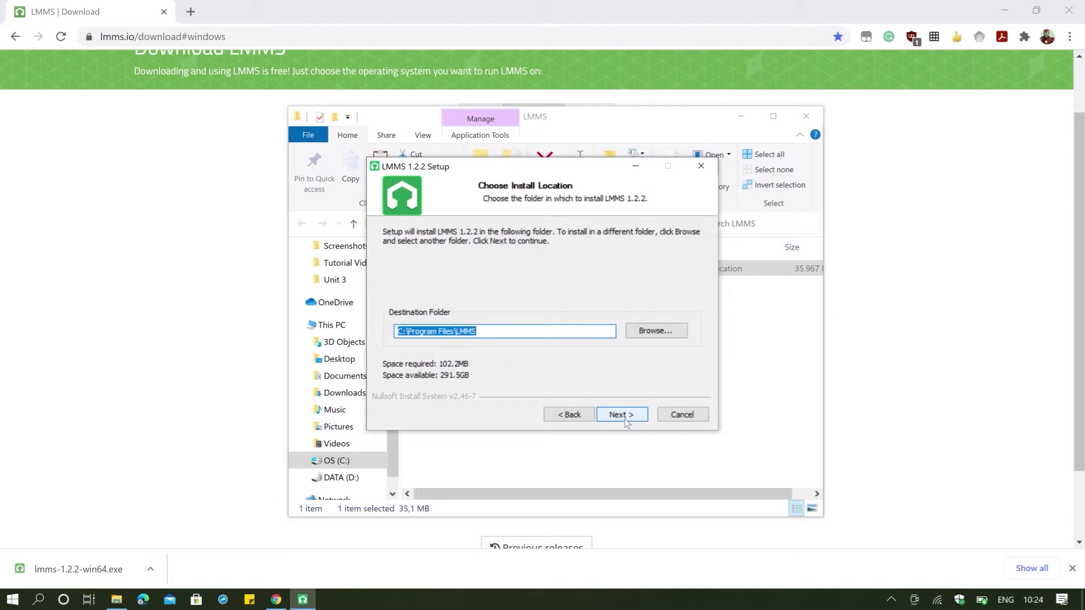
{"action": "left_click", "coordinate": [621, 414]}
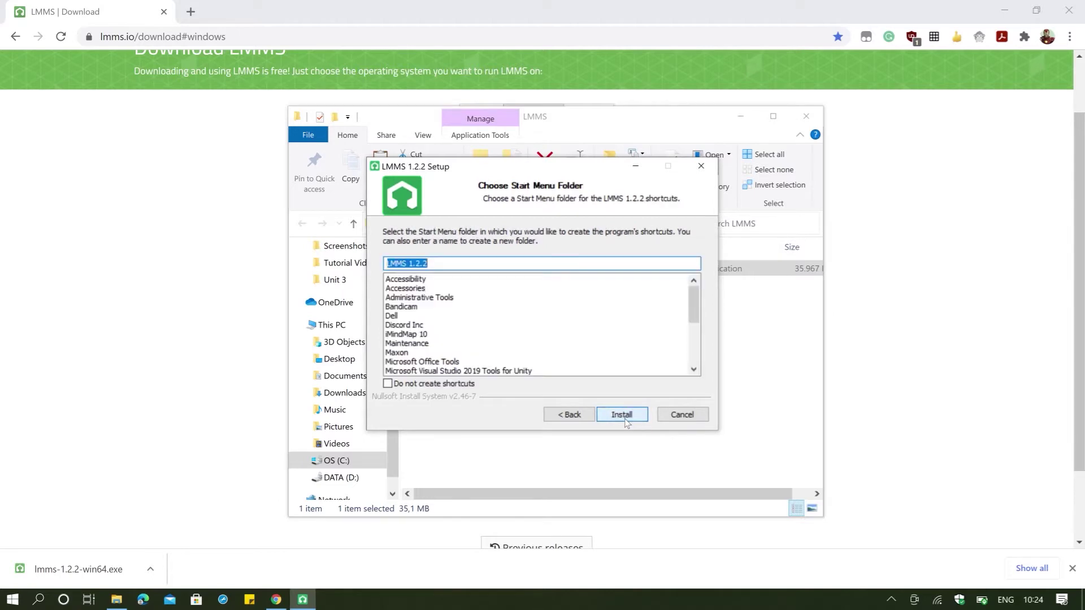
{"action": "left_click", "coordinate": [622, 415]}
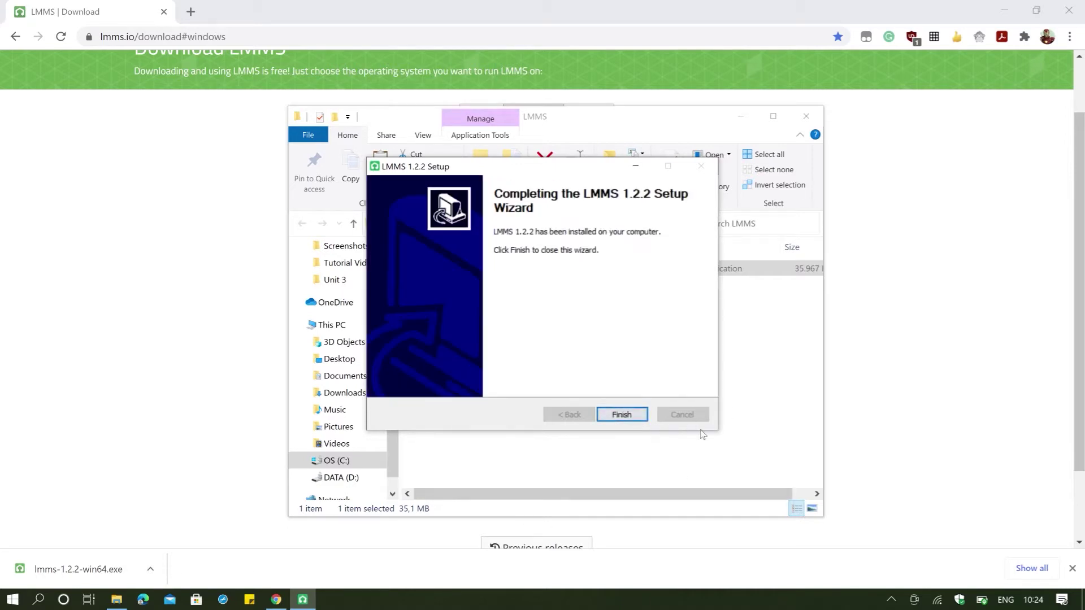
{"action": "left_click", "coordinate": [622, 414]}
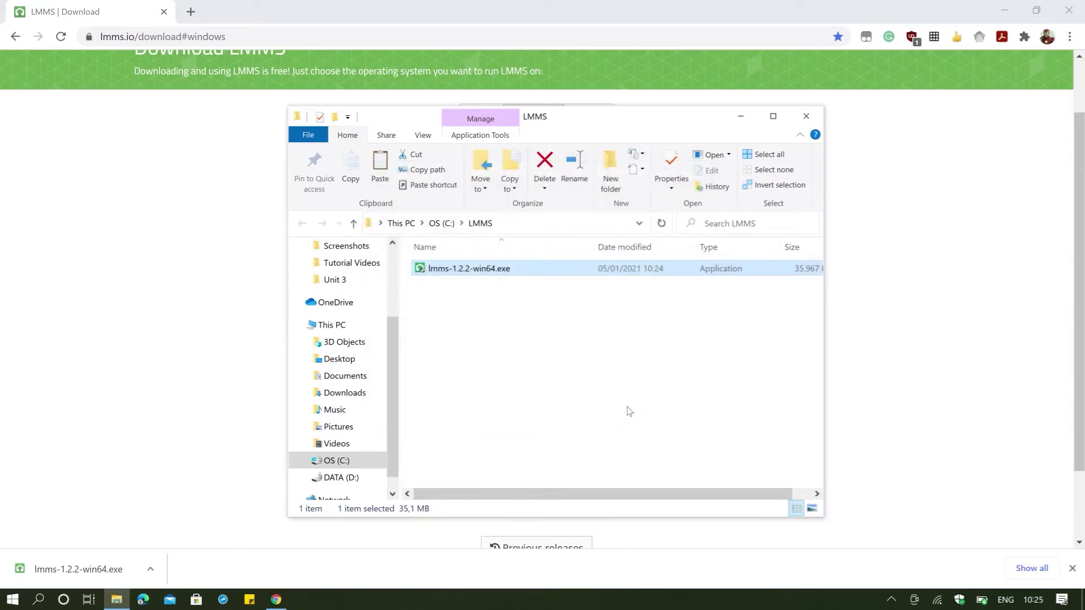
Clear the browser off the desktop and check the LMMS folder on the C: drive for the installed program.
{"action": "left_click", "coordinate": [1004, 10]}
{"action": "left_click_drag", "start_coordinate": [621, 116], "coordinate": [724, 121]}
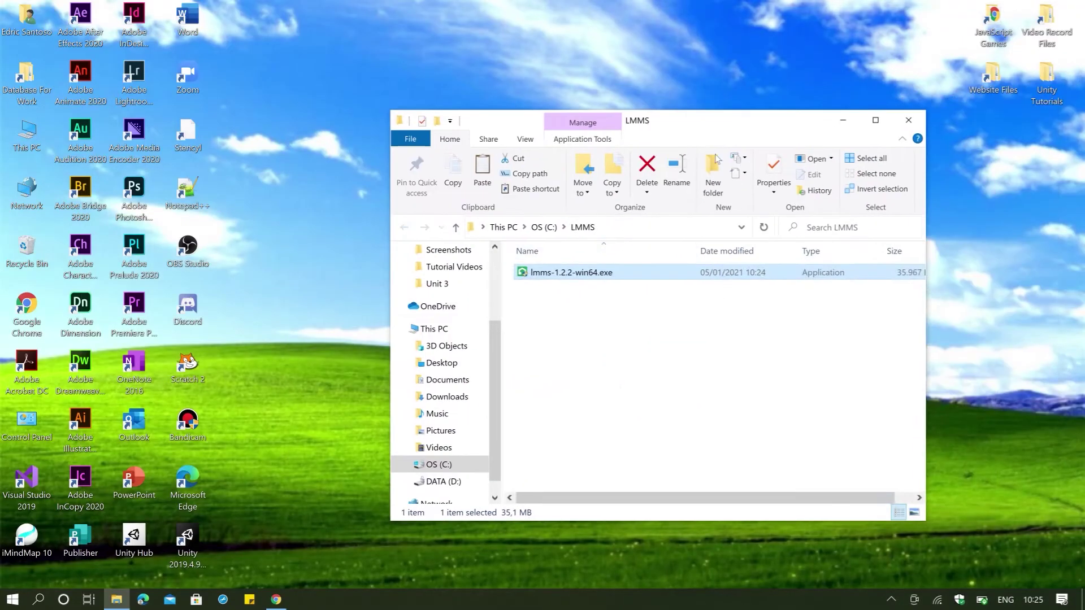
{"action": "left_click", "coordinate": [456, 227]}
{"action": "scroll", "coordinate": [610, 424], "scroll_direction": "up", "scroll_amount": 2}
{"action": "double_click", "coordinate": [559, 425]}
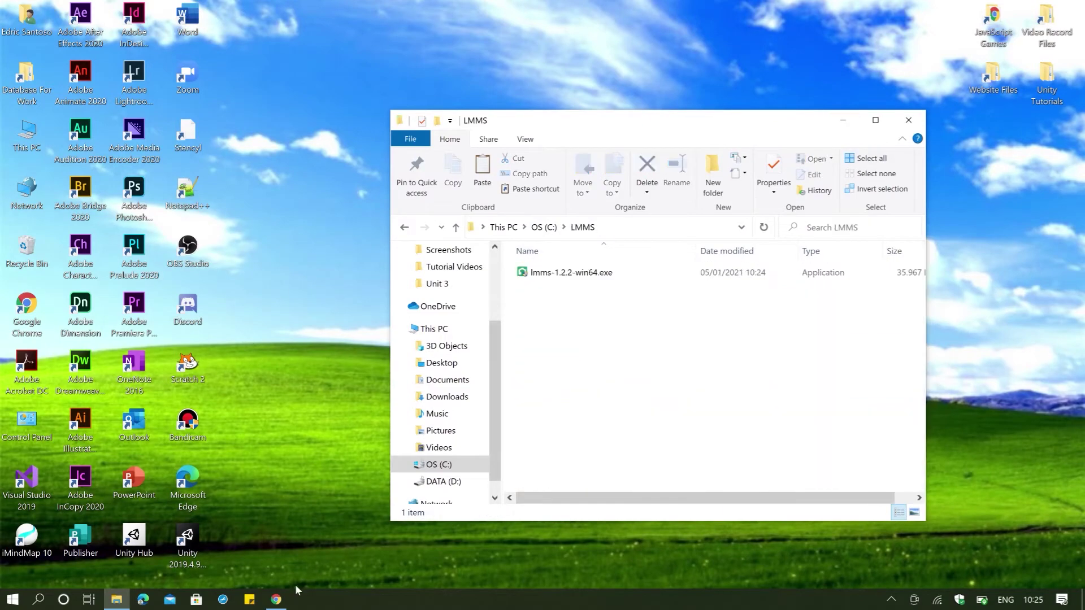
{"action": "left_click", "coordinate": [276, 599]}
{"action": "left_click", "coordinate": [1069, 8]}
{"action": "key", "text": "super"}
{"action": "type", "text": "LMMS"}
{"action": "key", "text": "Return"}
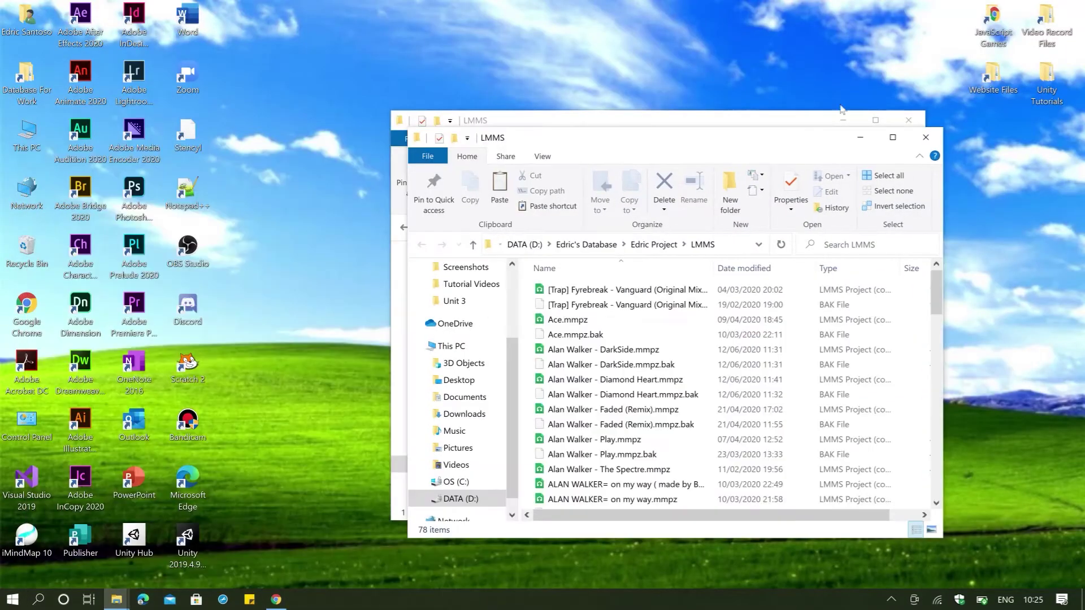
{"action": "key", "text": "alt+F4"}
{"action": "left_click", "coordinate": [444, 481]}
Search Windows for LMMS, limit the results to apps, and open the LMMS app's file location.
{"action": "left_click", "coordinate": [38, 599]}
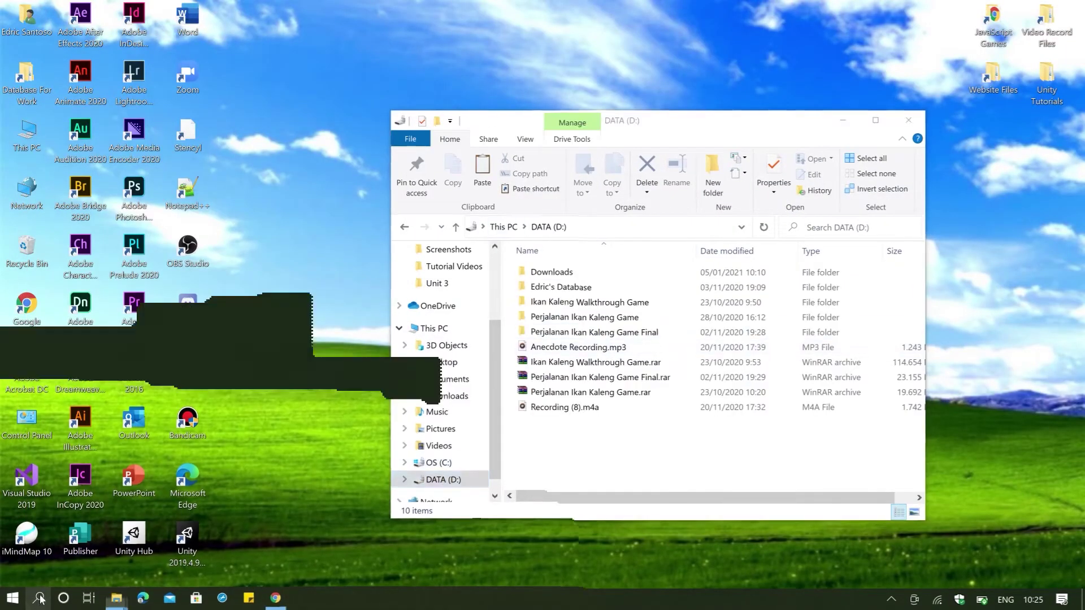
{"action": "type", "text": "LMMS"}
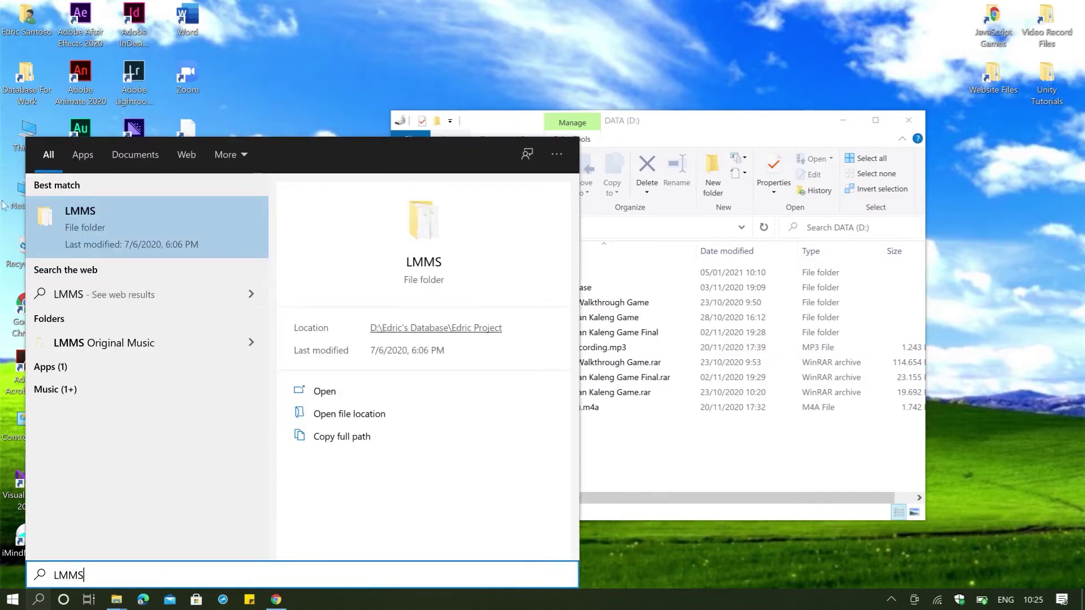
{"action": "left_click", "coordinate": [111, 368]}
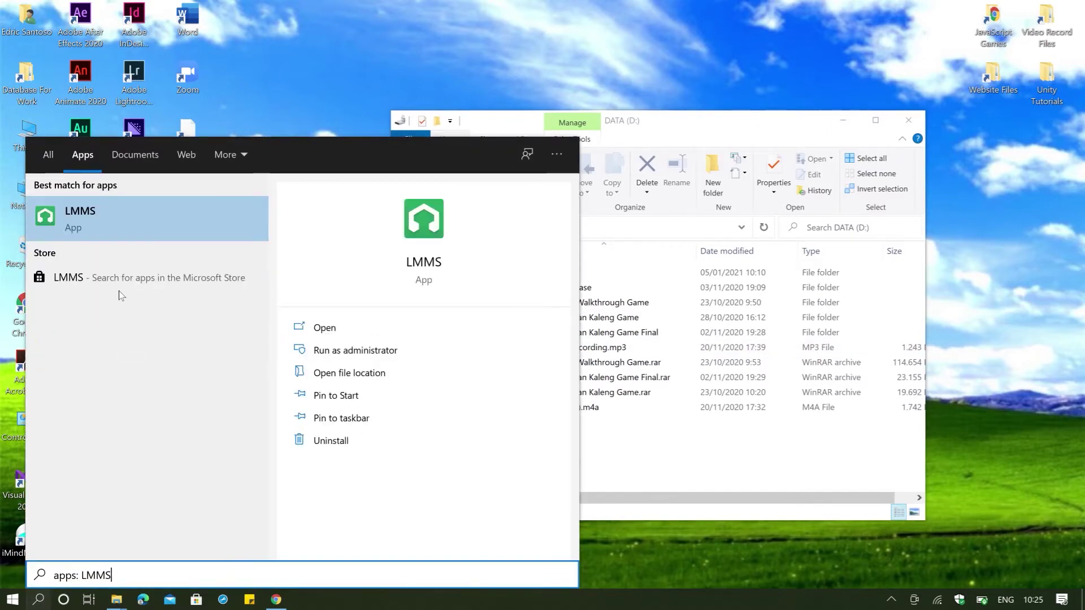
{"action": "right_click", "coordinate": [128, 235]}
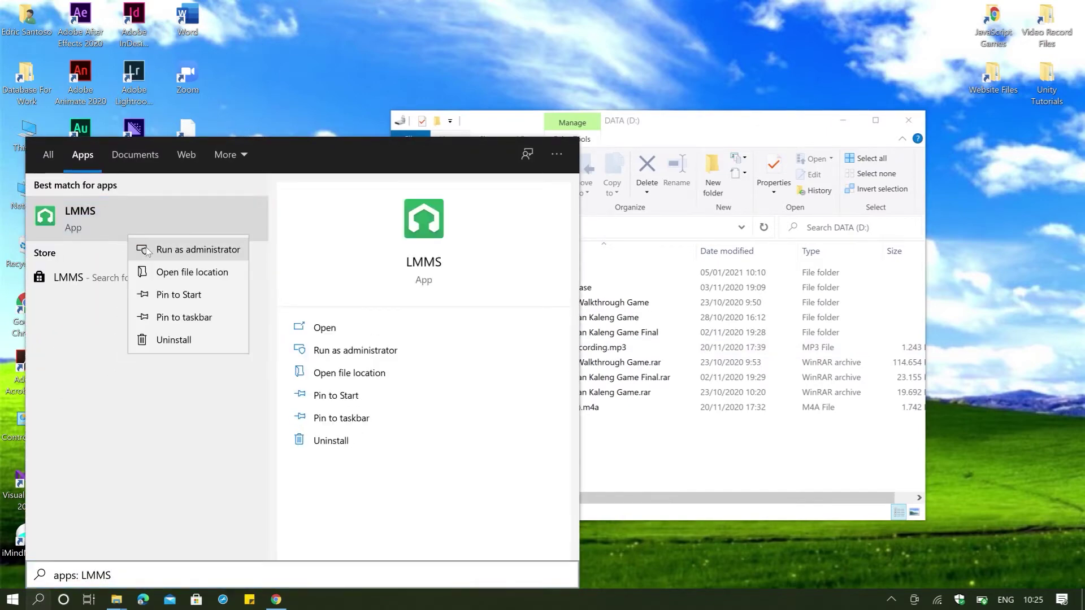
{"action": "left_click", "coordinate": [177, 278]}
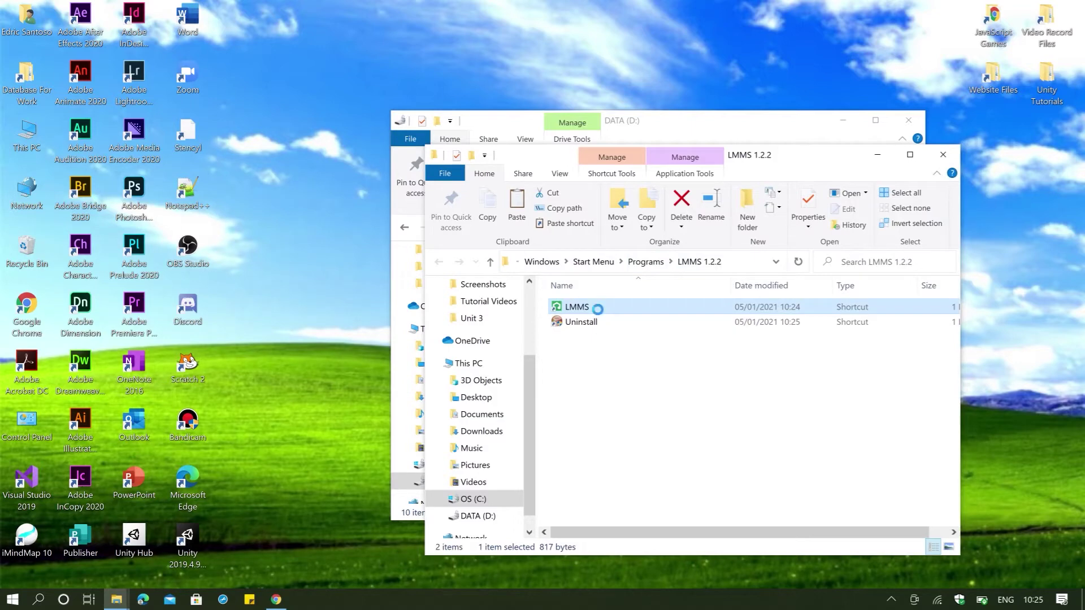
Create a shortcut to LMMS and accept placing it on the desktop.
{"action": "right_click", "coordinate": [599, 312]}
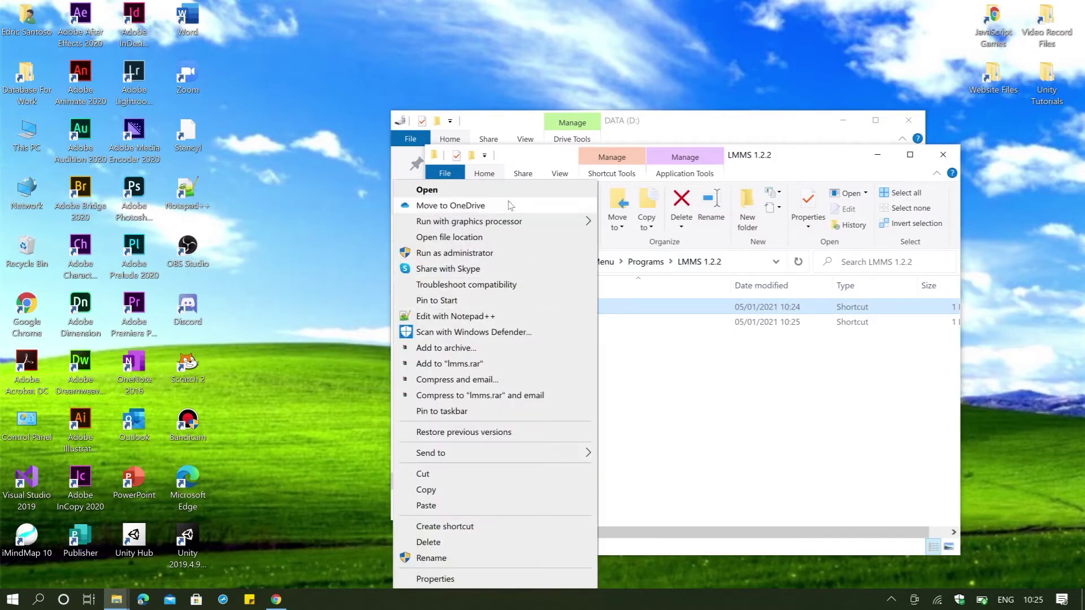
{"action": "left_click", "coordinate": [468, 527]}
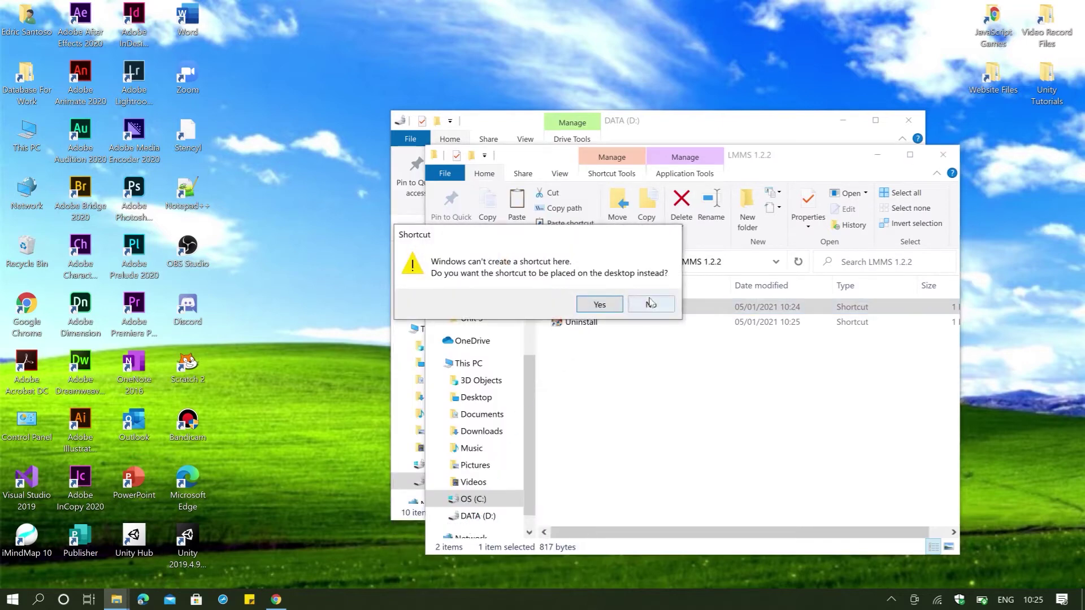
{"action": "left_click", "coordinate": [593, 304]}
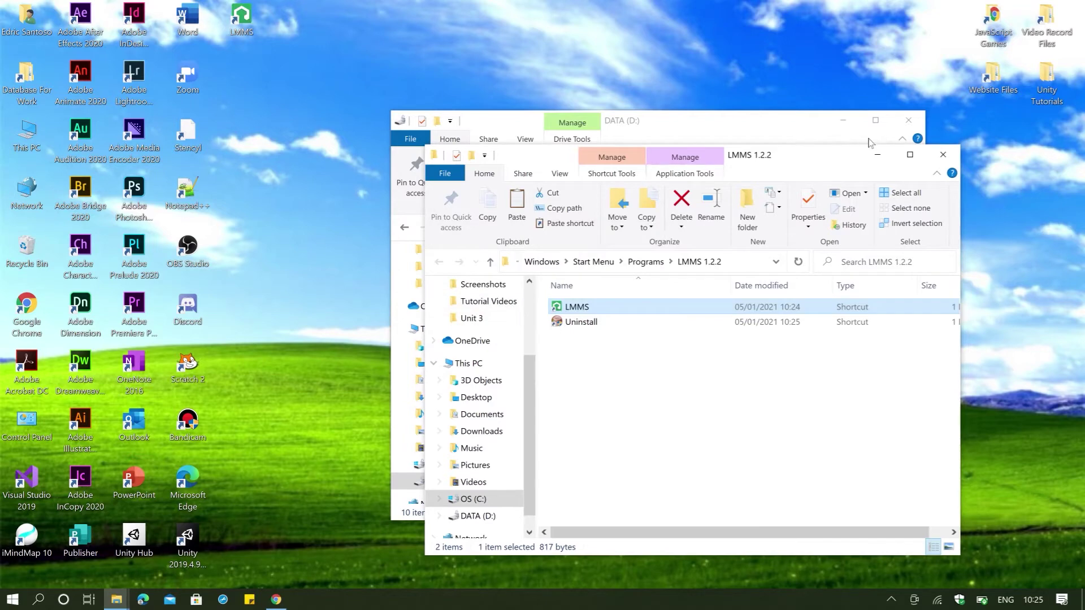
Minimize both folder windows, launch LMMS and agree to create its working directory in Documents.
{"action": "left_click", "coordinate": [877, 154]}
{"action": "left_click", "coordinate": [842, 120]}
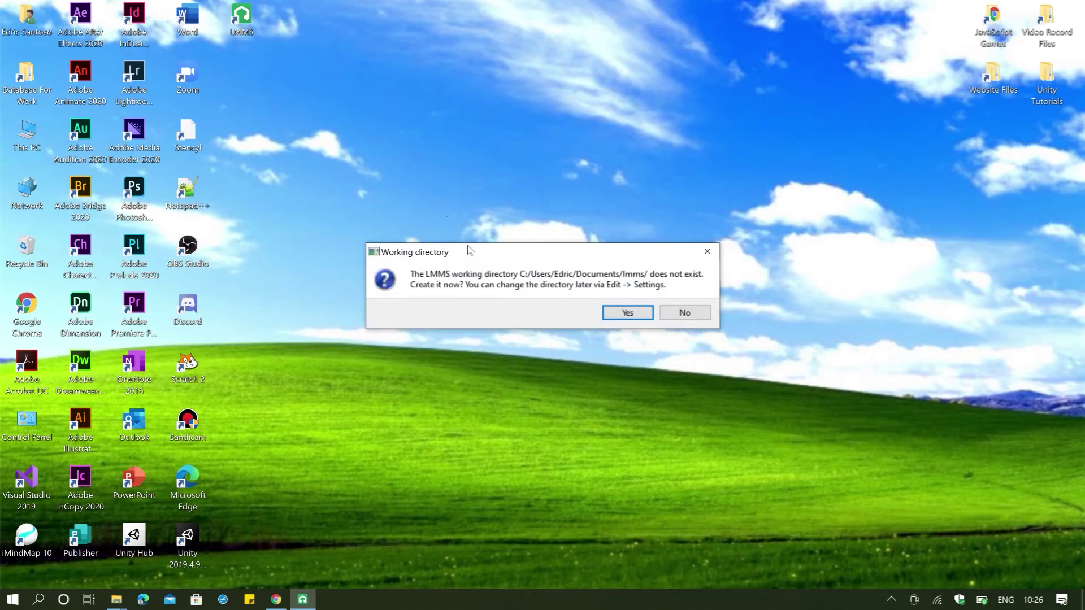
{"action": "left_click", "coordinate": [635, 315]}
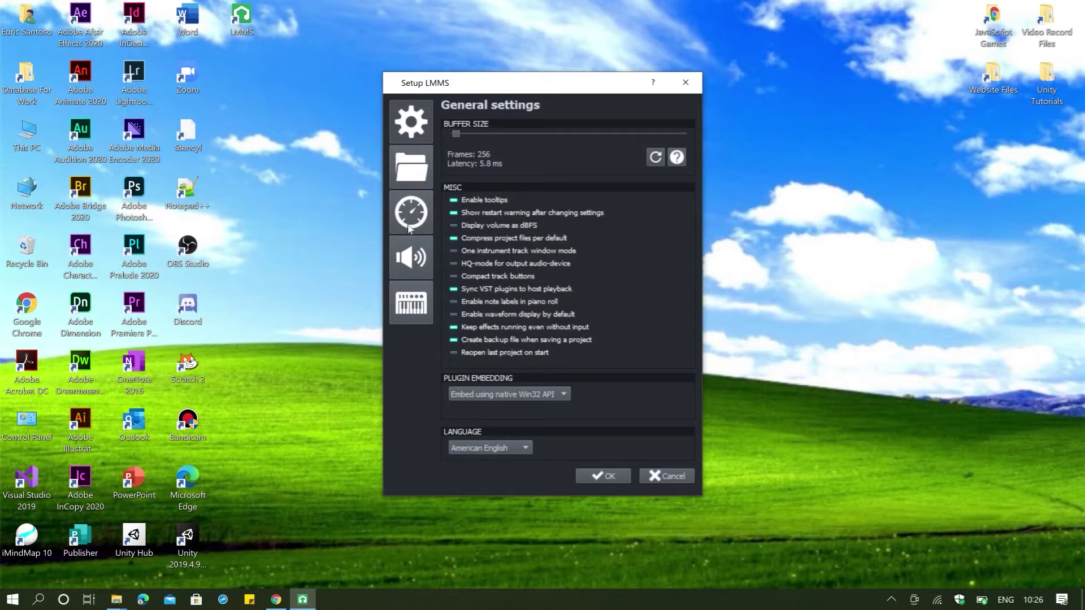
Accept the default setup settings and the restart notice, and move the Controller Rack next to the FX-Mixer.
{"action": "left_click", "coordinate": [615, 477]}
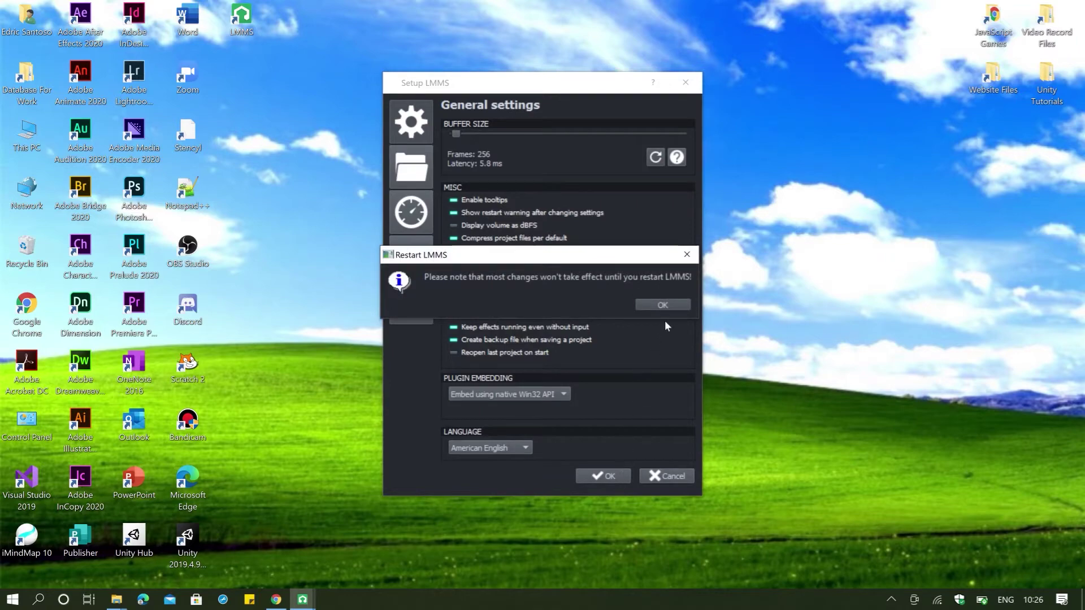
{"action": "left_click", "coordinate": [662, 306]}
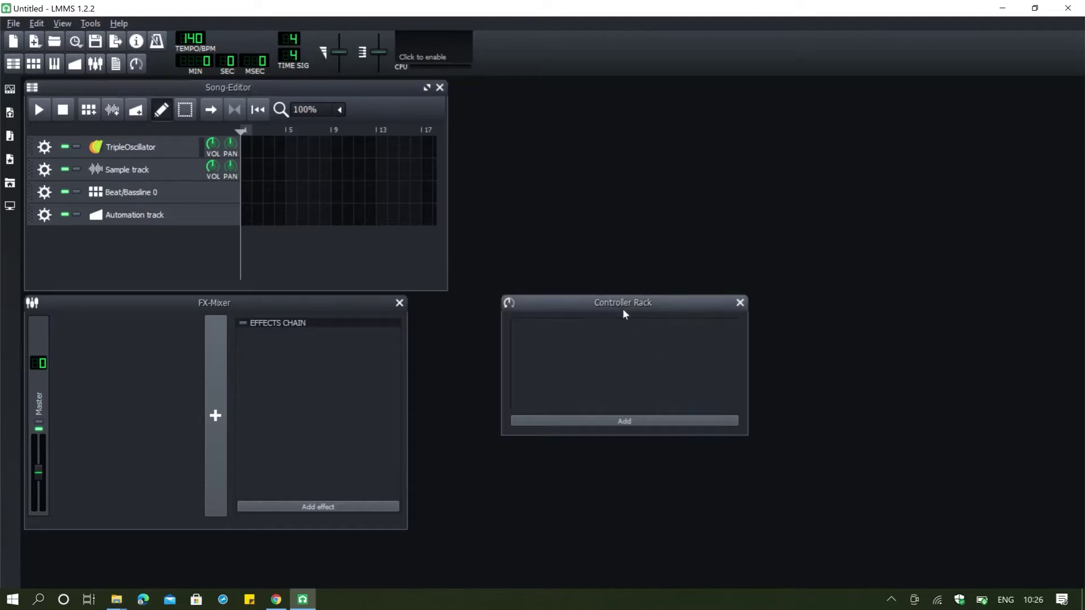
{"action": "left_click_drag", "start_coordinate": [622, 308], "coordinate": [535, 311]}
Close the open DATA (D:) folder window and bring LMMS back to the front.
{"action": "key", "text": "alt+Tab"}
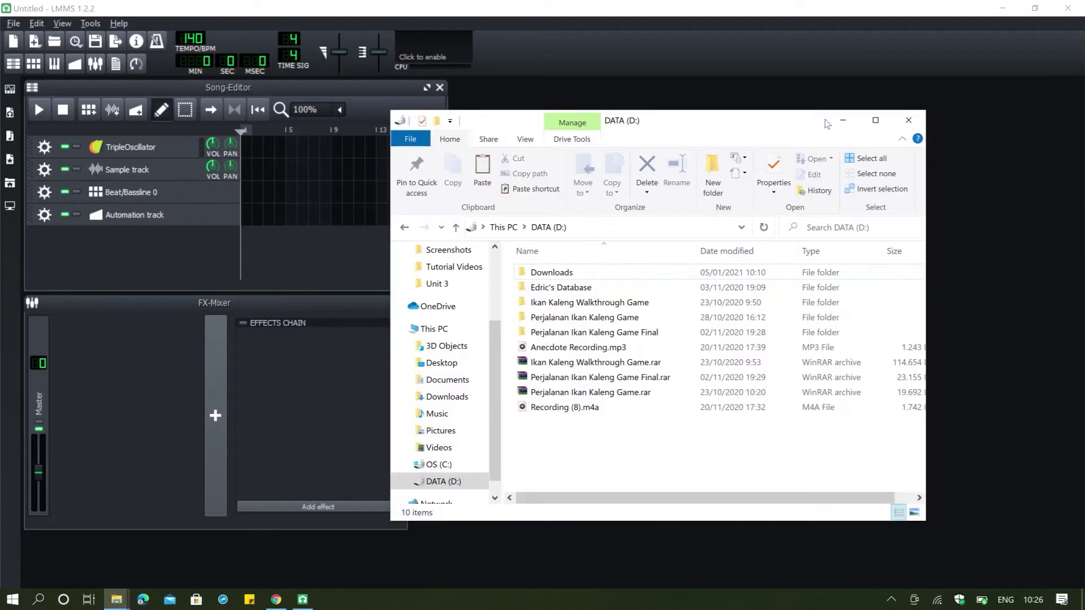
{"action": "key", "text": "alt+Tab"}
{"action": "key", "text": "alt+Tab"}
{"action": "left_click", "coordinate": [918, 117]}
{"action": "left_click", "coordinate": [1003, 8]}
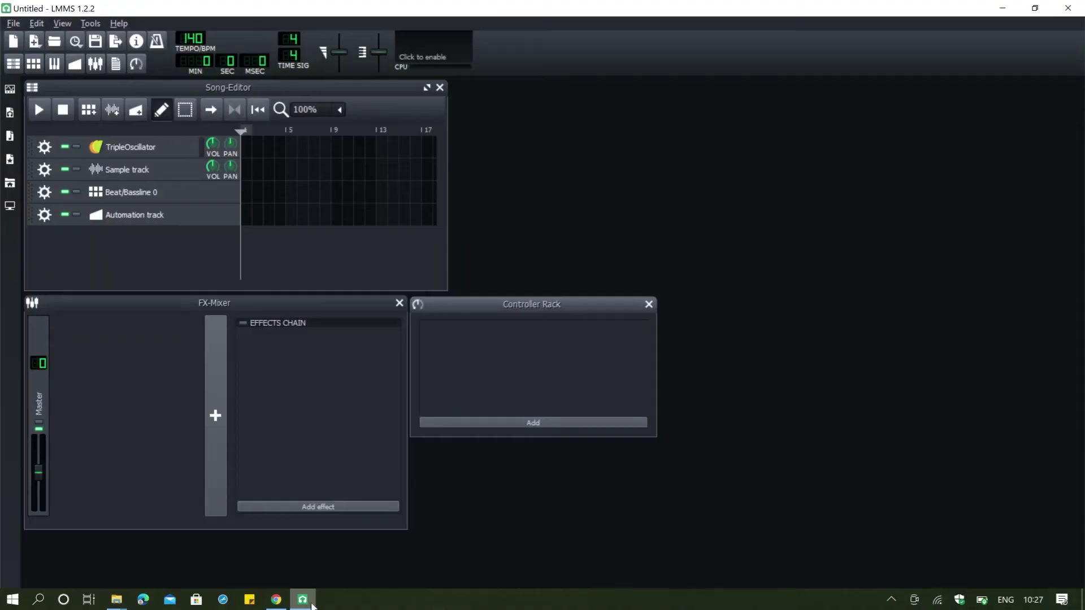
{"action": "left_click", "coordinate": [1005, 9]}
{"action": "key", "text": "alt+Tab"}
Remove the Sample track and the Automation track from the Song-Editor.
{"action": "left_click", "coordinate": [44, 170]}
{"action": "left_click", "coordinate": [47, 198]}
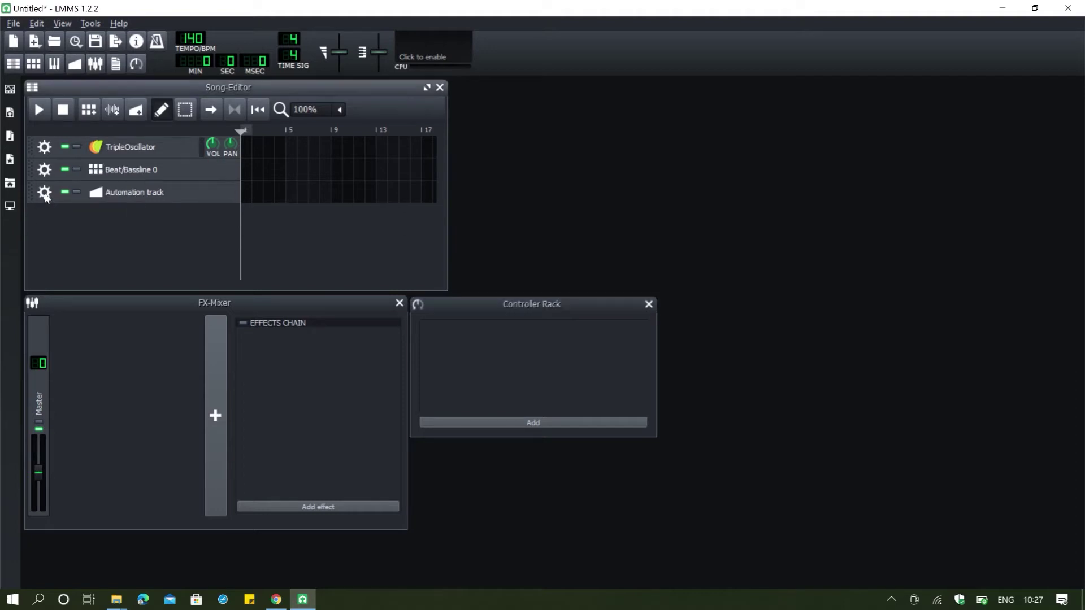
{"action": "left_click", "coordinate": [45, 194]}
{"action": "left_click", "coordinate": [58, 225]}
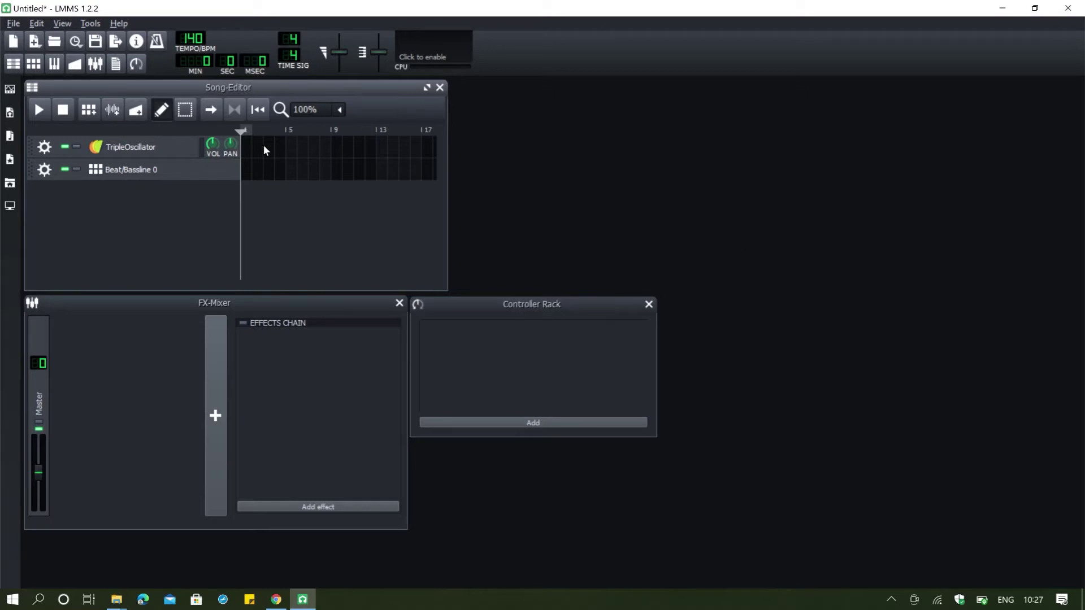
Add a TripleOscillator pattern at bar 1, open it in the Piano-Roll and move that window beside the Song-Editor.
{"action": "double_click", "coordinate": [246, 147]}
{"action": "left_click", "coordinate": [249, 151]}
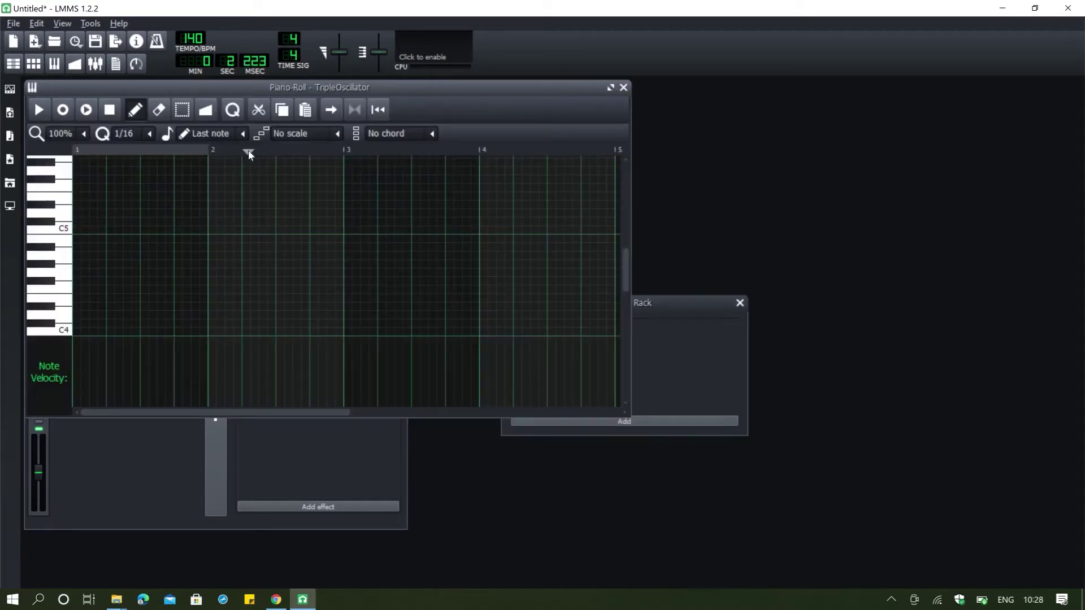
{"action": "left_click_drag", "start_coordinate": [400, 83], "coordinate": [796, 150]}
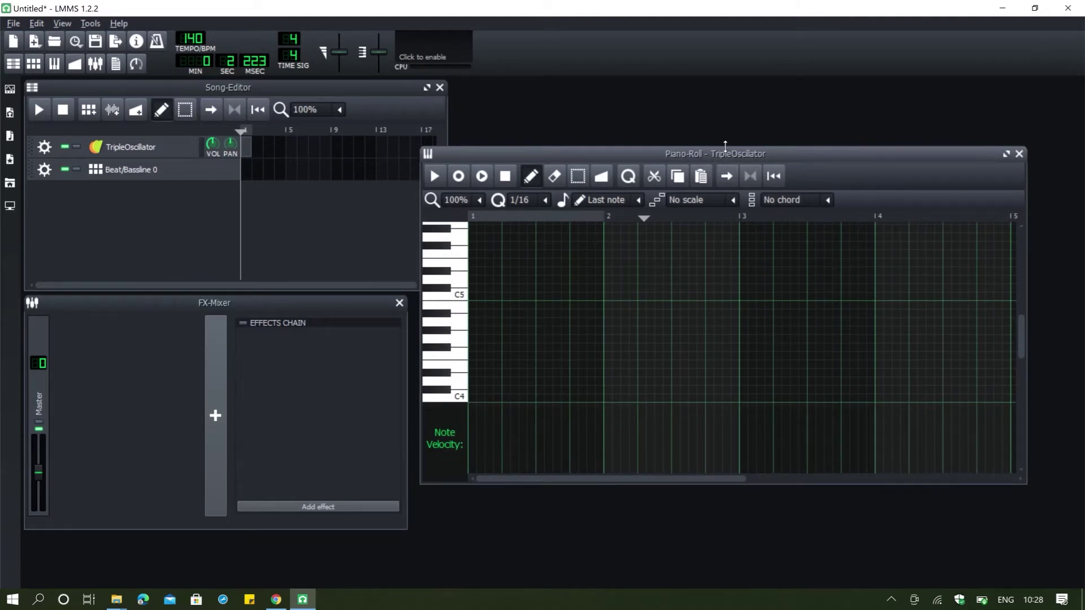
{"action": "left_click_drag", "start_coordinate": [727, 145], "coordinate": [727, 100]}
Try out a C6 note near the start of bar 1 and erase it.
{"action": "scroll", "coordinate": [467, 282], "scroll_direction": "up", "scroll_amount": 3}
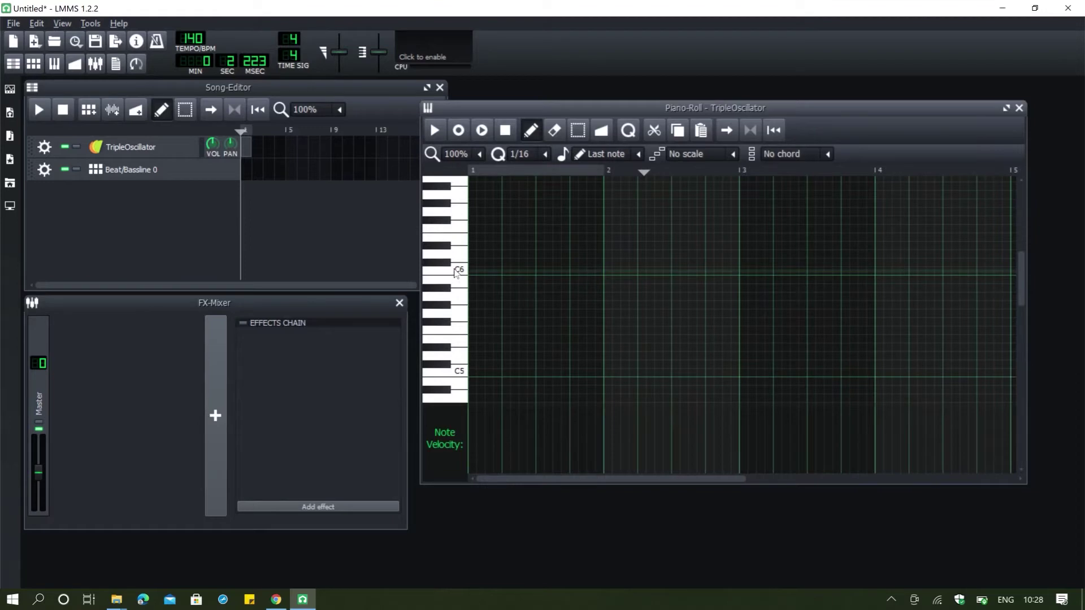
{"action": "left_click", "coordinate": [455, 271]}
{"action": "left_click", "coordinate": [479, 270]}
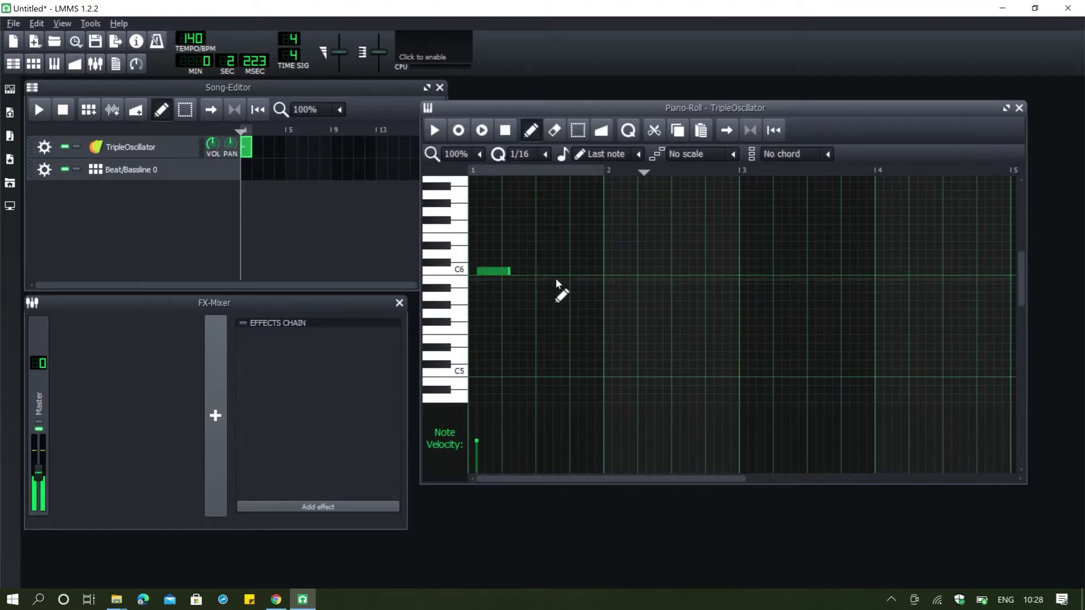
{"action": "right_click", "coordinate": [487, 271]}
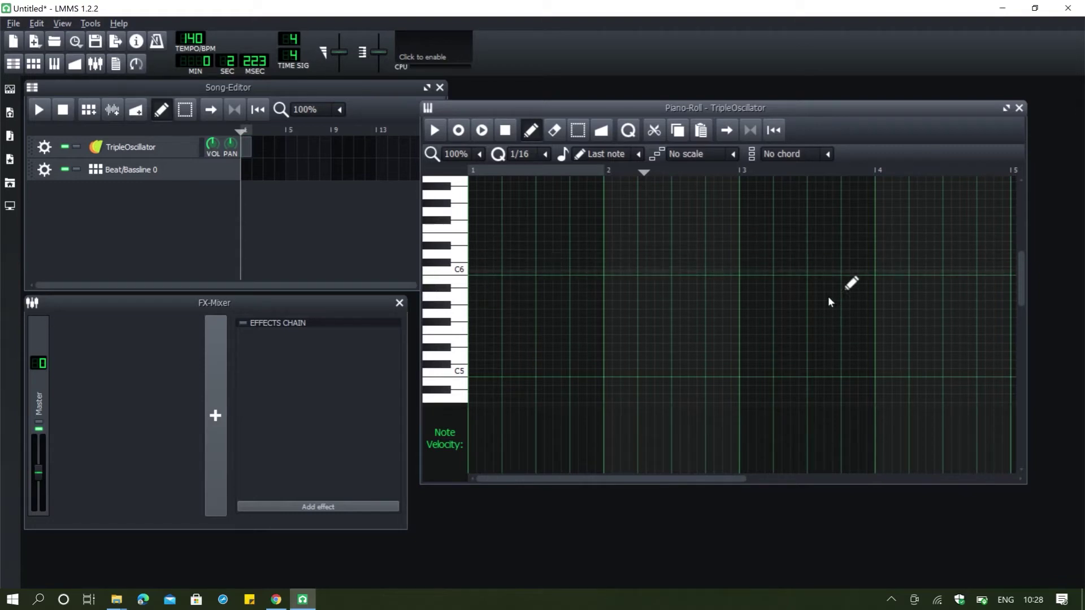
Draw a one-beat A#5 note in bar 1 and move it to G#5 at the start of the bar.
{"action": "left_click", "coordinate": [493, 288]}
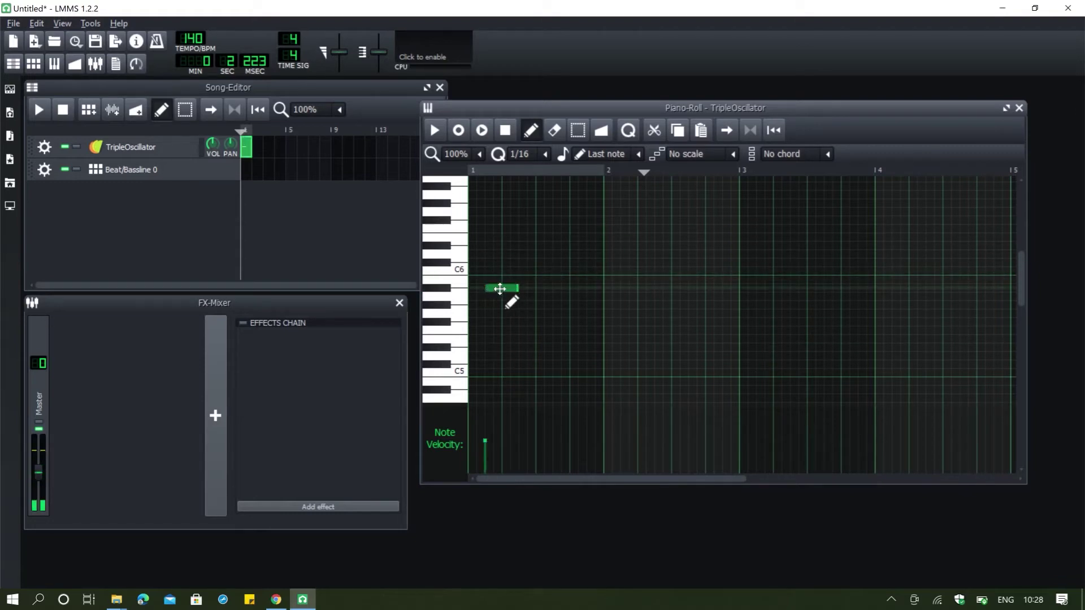
{"action": "left_click", "coordinate": [512, 282]}
{"action": "mouse_move", "coordinate": [512, 281]}
{"action": "left_mouse_down"}
{"action": "mouse_move", "coordinate": [528, 266]}
{"action": "mouse_move", "coordinate": [497, 274]}
{"action": "mouse_move", "coordinate": [492, 261]}
{"action": "mouse_move", "coordinate": [486, 324]}
{"action": "mouse_move", "coordinate": [492, 315]}
{"action": "left_mouse_up"}
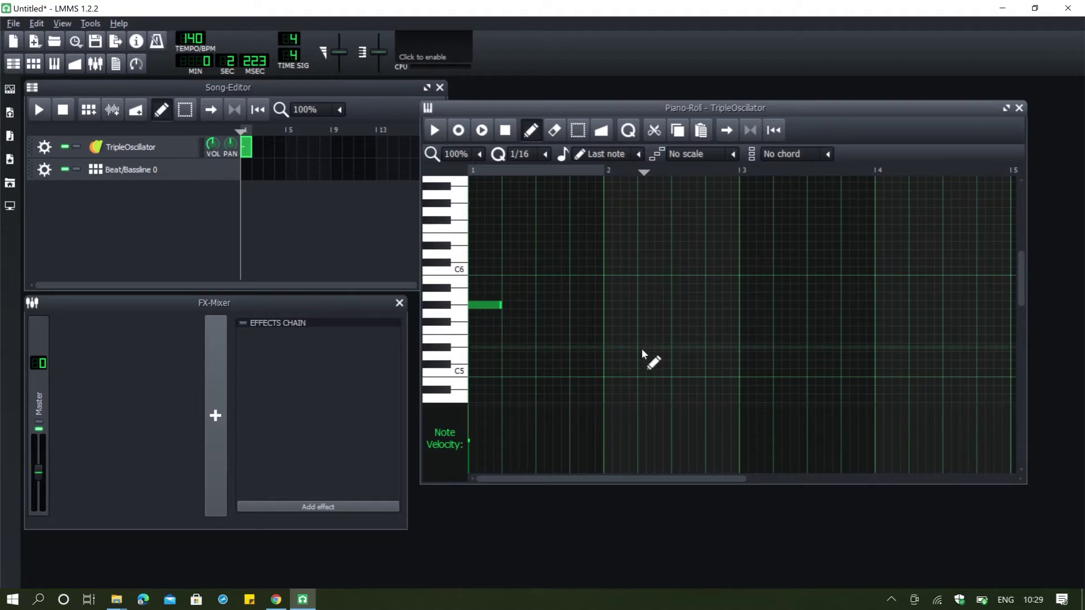
Add one-beat notes at B5 and C#6 in bar 1 and at G5, D5 and C5 at the start of bar 2.
{"action": "left_click", "coordinate": [513, 279]}
{"action": "left_click", "coordinate": [572, 262]}
{"action": "left_click", "coordinate": [607, 314]}
{"action": "left_click", "coordinate": [607, 356]}
{"action": "left_click", "coordinate": [615, 373]}
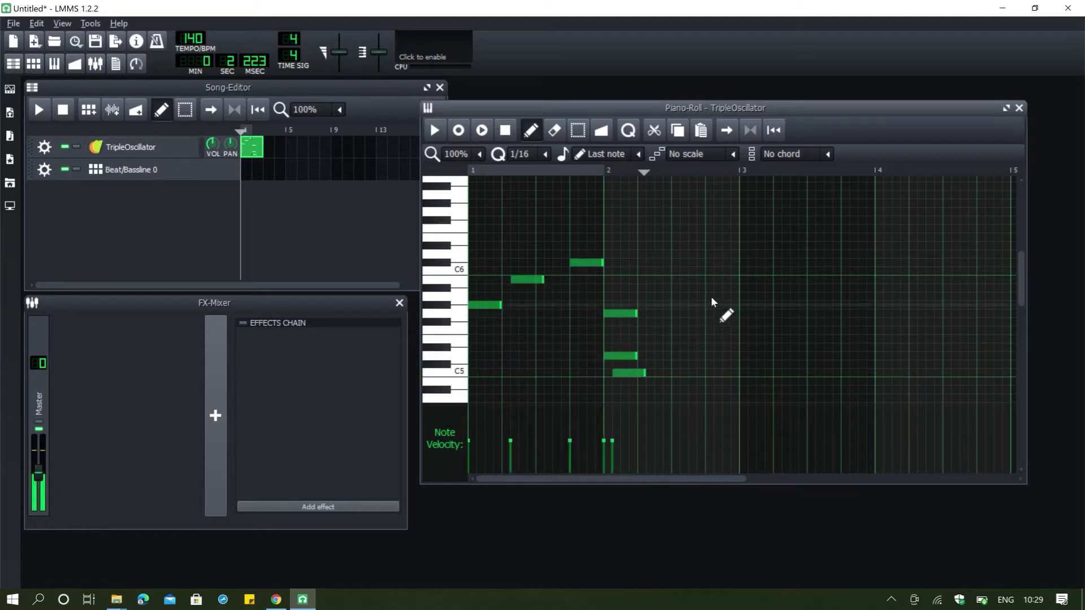
Erase all the notes from the TripleOscillator pattern and close the Piano-Roll.
{"action": "right_click", "coordinate": [589, 262]}
{"action": "right_click", "coordinate": [528, 279]}
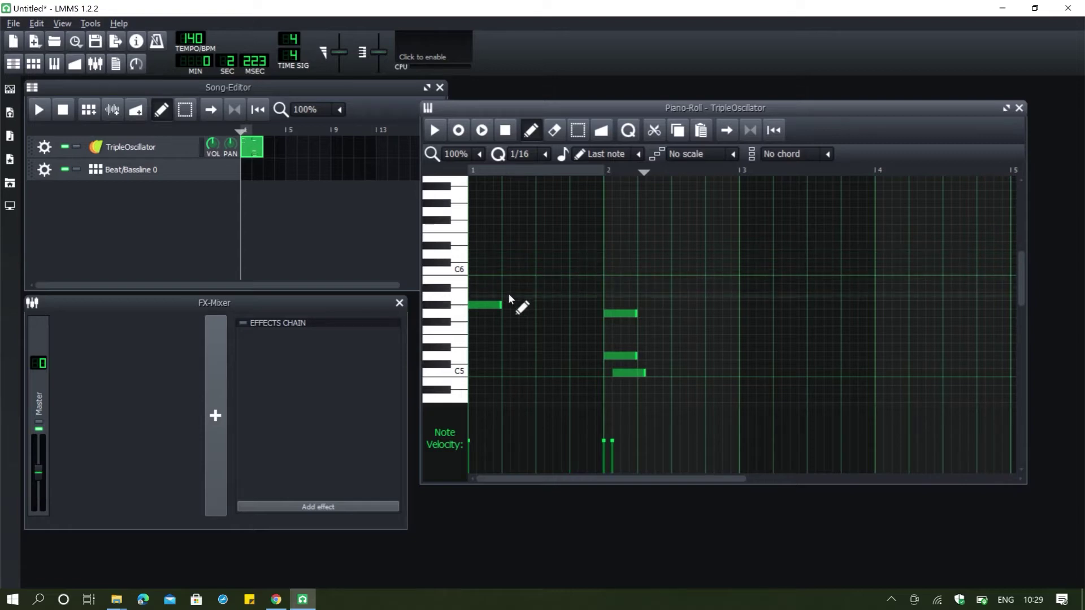
{"action": "right_click", "coordinate": [499, 305]}
{"action": "right_click", "coordinate": [634, 314]}
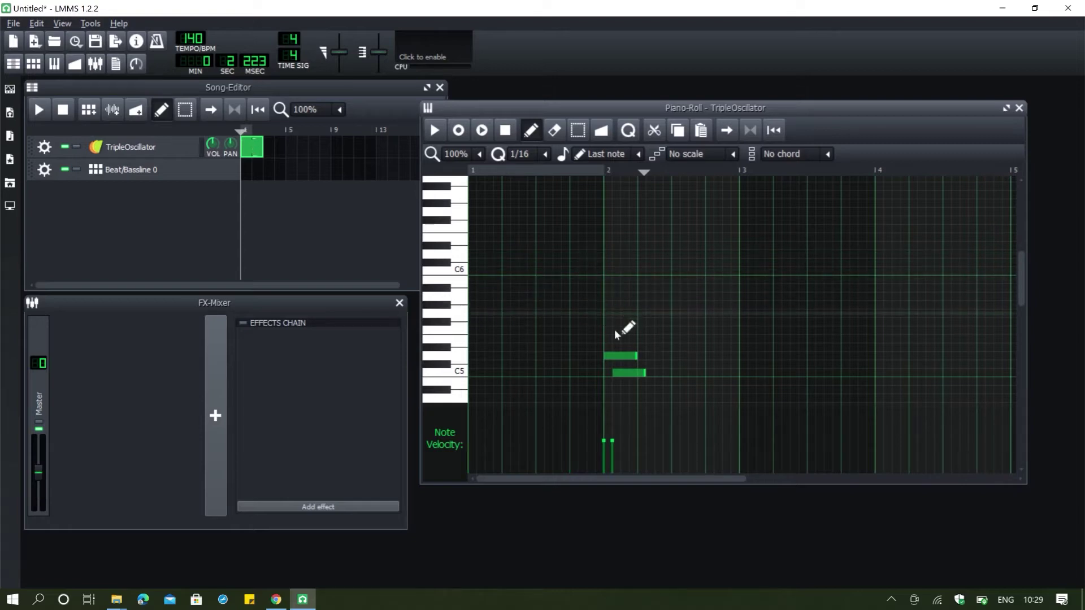
{"action": "right_click", "coordinate": [618, 371]}
{"action": "right_click", "coordinate": [615, 357]}
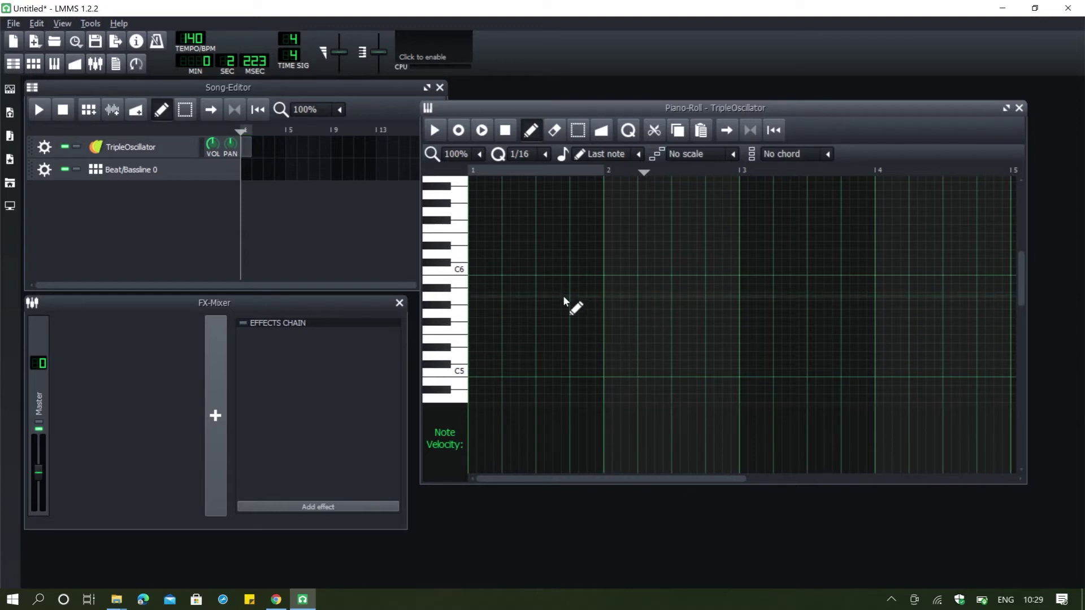
{"action": "left_click", "coordinate": [1020, 108]}
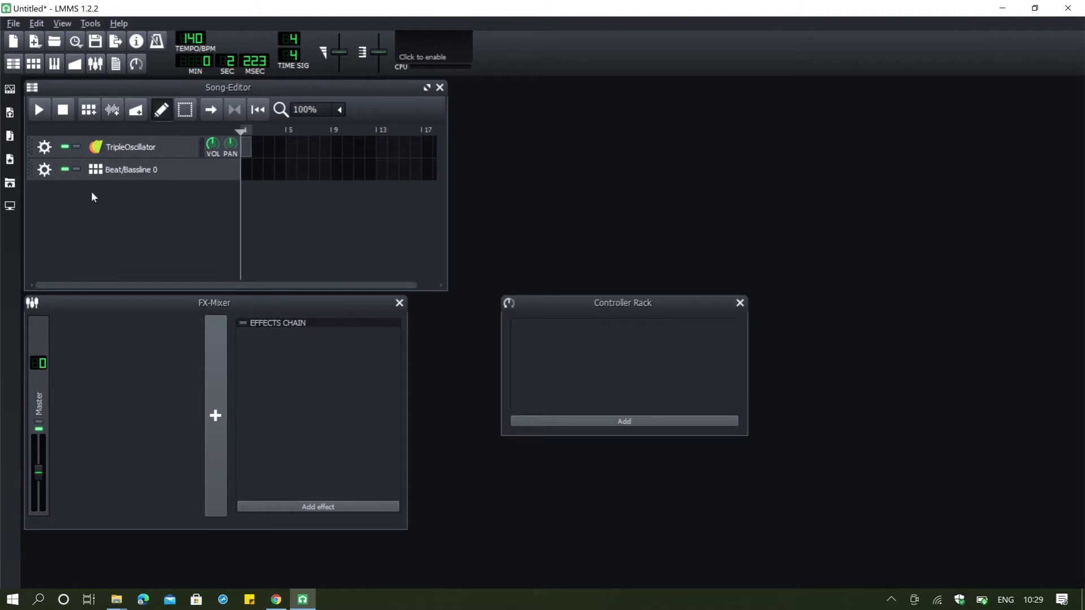
Add a Beat/Bassline 0 block at bar 1 and open it in the Beat+Bassline Editor.
{"action": "left_click", "coordinate": [248, 171]}
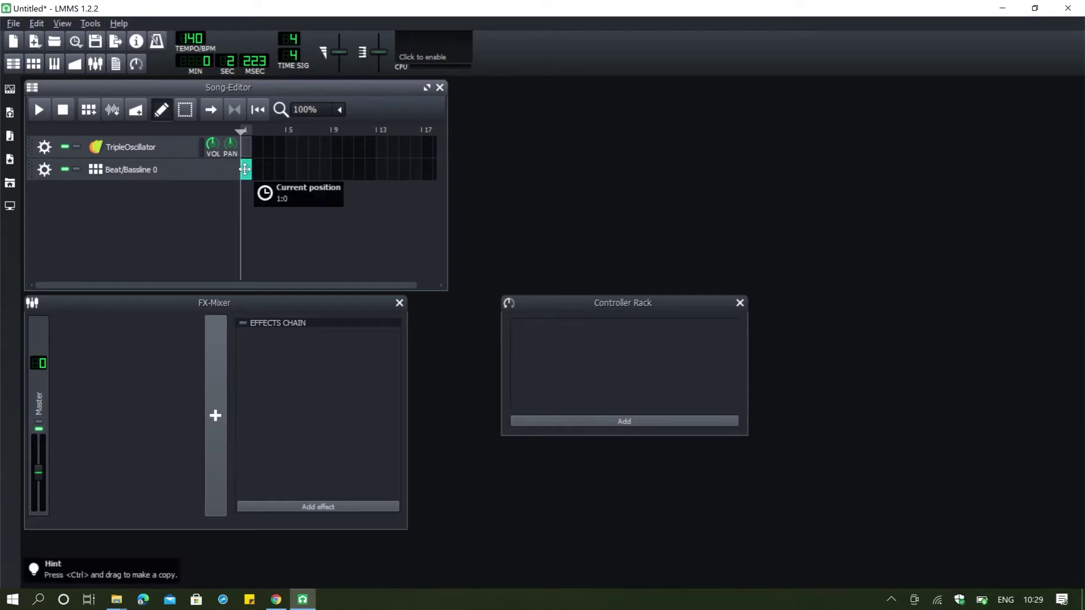
{"action": "double_click", "coordinate": [247, 170]}
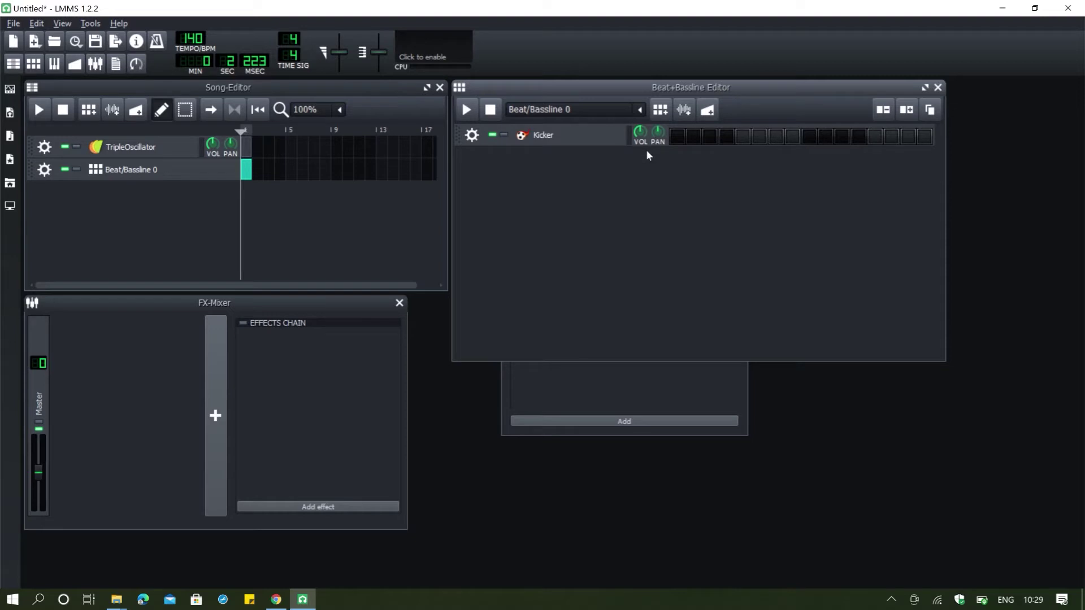
Turn on steps 1, 3, 5 and 6 of the Kicker track.
{"action": "left_click", "coordinate": [677, 138]}
{"action": "left_click", "coordinate": [710, 138]}
{"action": "left_click", "coordinate": [745, 139]}
{"action": "left_click", "coordinate": [759, 138]}
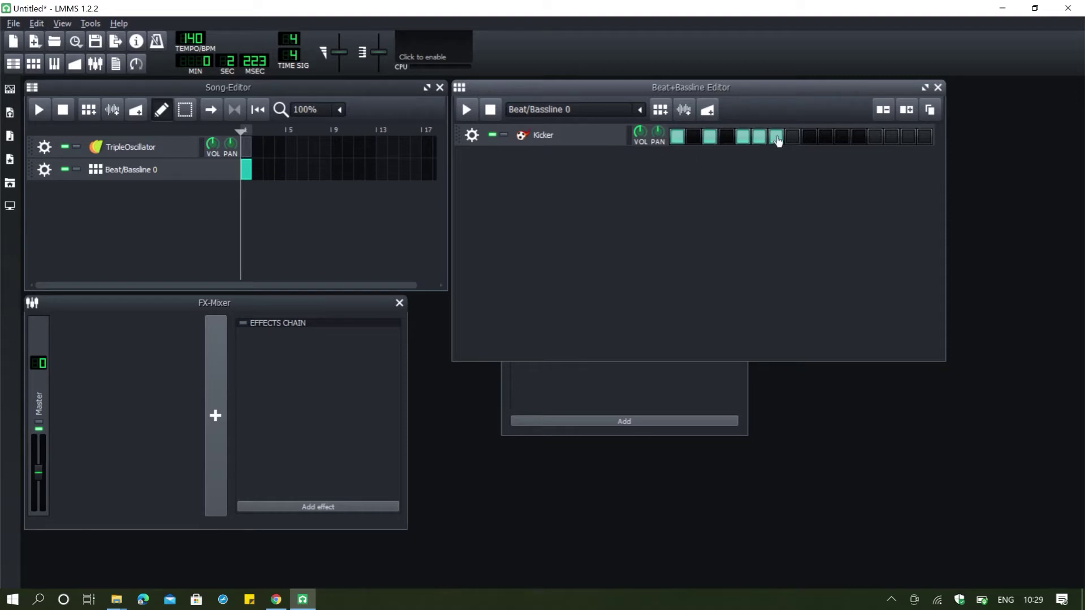
Play the beat while turning off Kicker step 6 and turning on steps 9, 10, 13 and 15, and stop playback.
{"action": "left_click", "coordinate": [472, 117]}
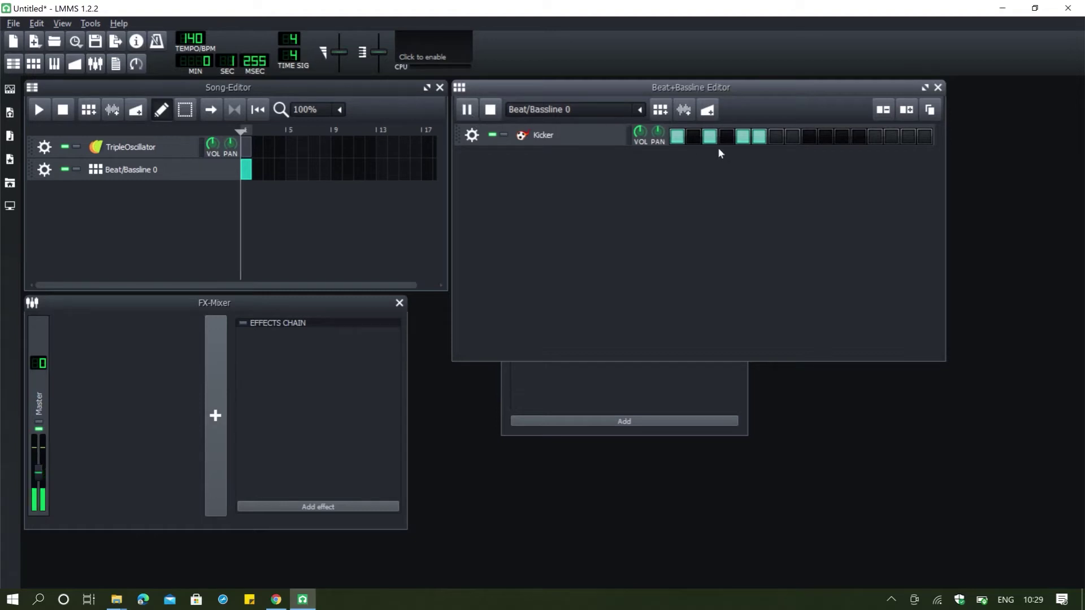
{"action": "left_click", "coordinate": [759, 138]}
{"action": "left_click", "coordinate": [809, 138]}
{"action": "left_click", "coordinate": [825, 138]}
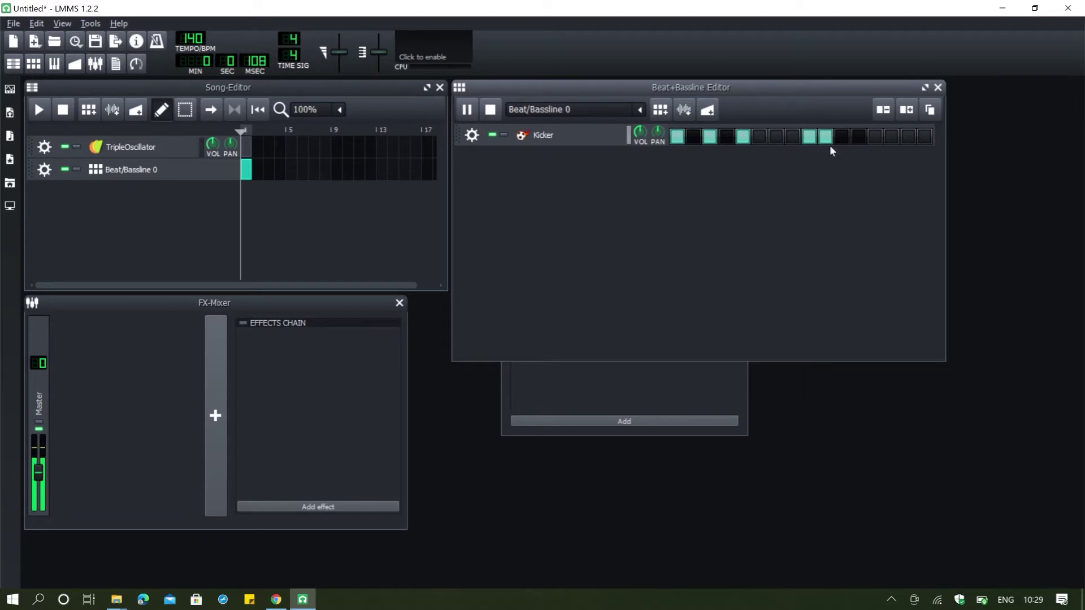
{"action": "left_click", "coordinate": [873, 140]}
{"action": "left_click", "coordinate": [908, 138]}
{"action": "left_click", "coordinate": [491, 110]}
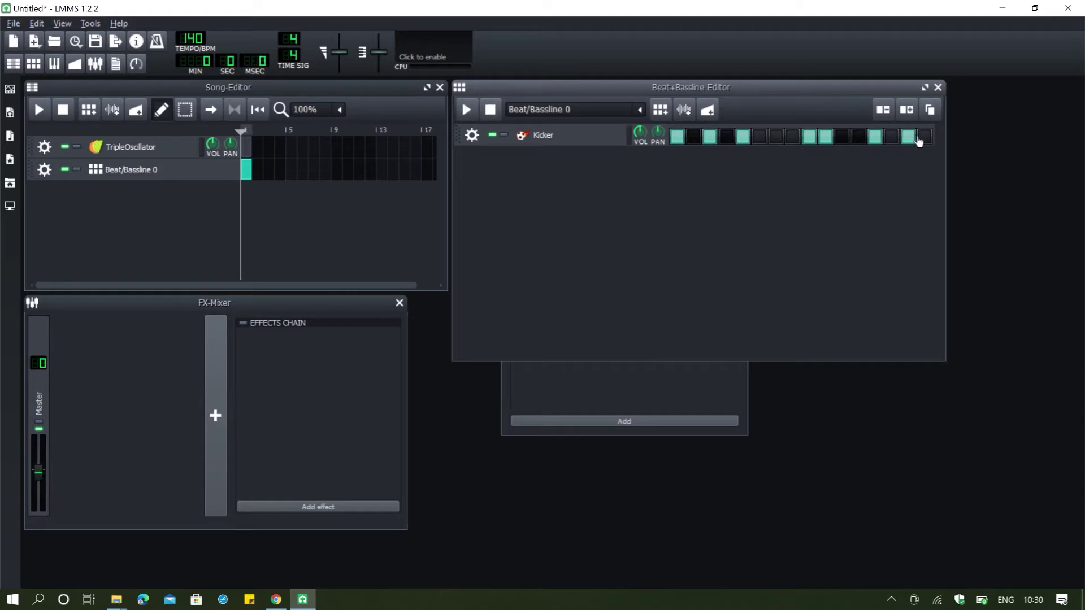
Turn off every active step of the Kicker track.
{"action": "left_click", "coordinate": [910, 137]}
{"action": "left_click", "coordinate": [876, 138]}
{"action": "left_click", "coordinate": [826, 139]}
{"action": "left_click", "coordinate": [809, 139]}
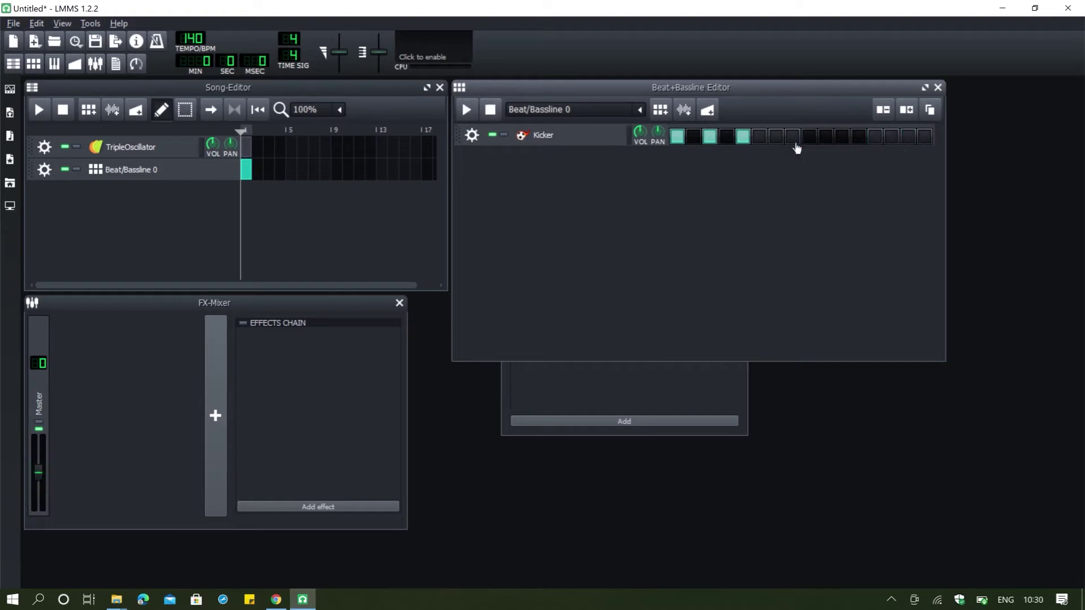
{"action": "left_click", "coordinate": [744, 139]}
{"action": "left_click", "coordinate": [710, 140]}
{"action": "left_click", "coordinate": [676, 139]}
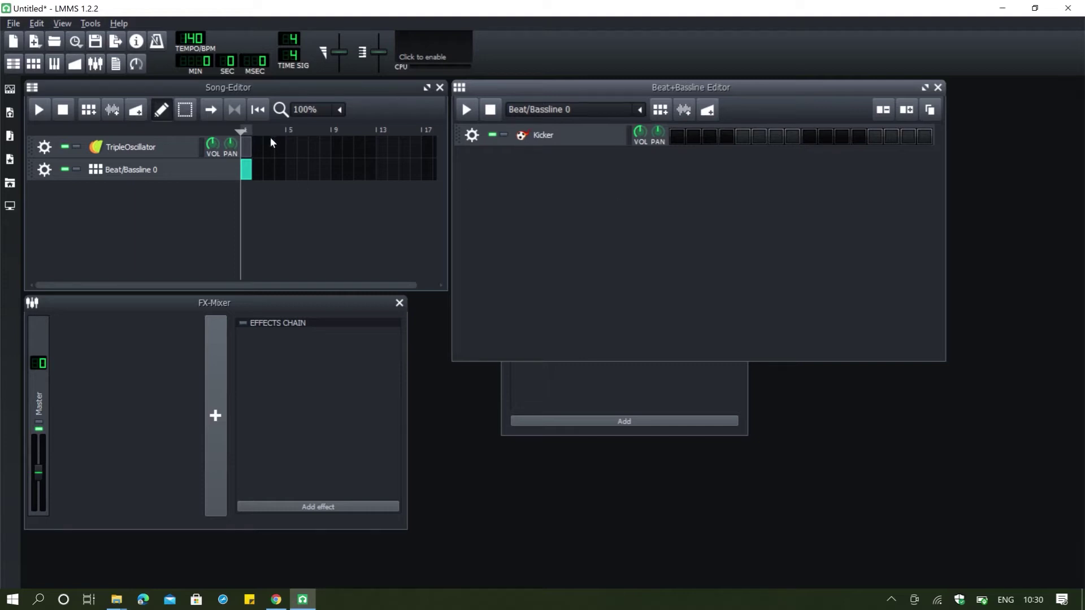
Reopen the TripleOscillator pattern in the Piano-Roll and move that window just below the Kicker track.
{"action": "double_click", "coordinate": [251, 153]}
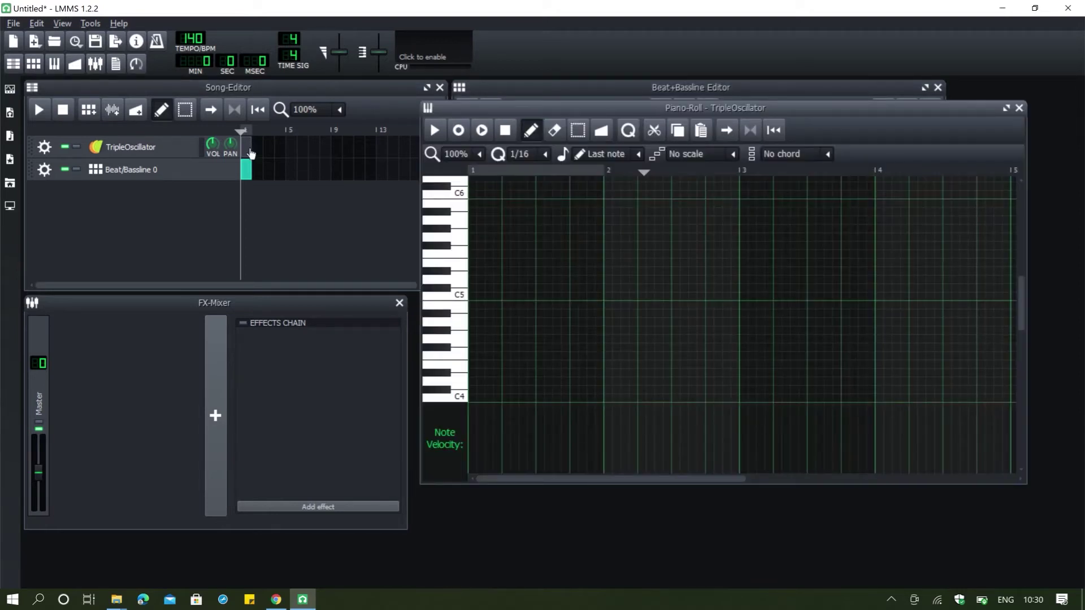
{"action": "left_click_drag", "start_coordinate": [677, 107], "coordinate": [595, 154]}
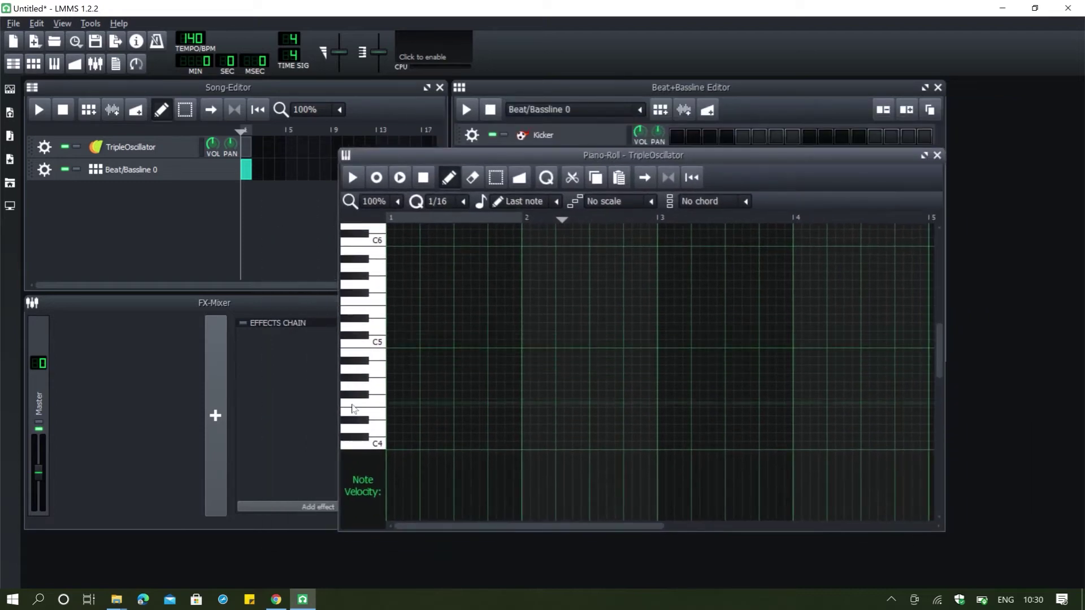
Draw a one-beat B3 note at the start of bar 1 and erase the extra D4 note after it.
{"action": "scroll", "coordinate": [401, 356], "scroll_direction": "down", "scroll_amount": 2}
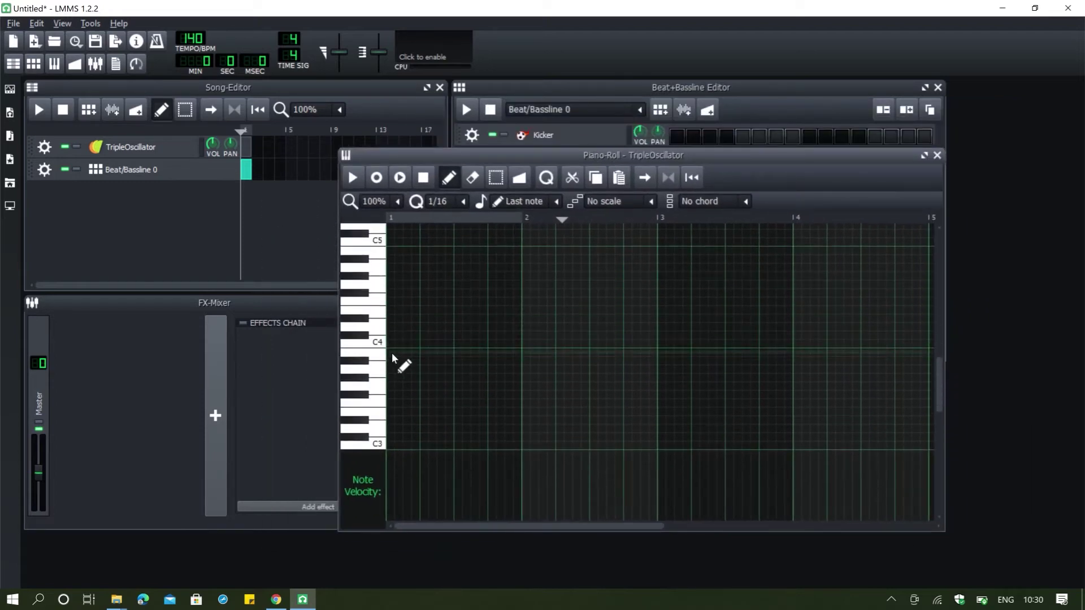
{"action": "mouse_move", "coordinate": [394, 353]}
{"action": "left_mouse_down"}
{"action": "mouse_move", "coordinate": [454, 353]}
{"action": "mouse_move", "coordinate": [431, 359]}
{"action": "mouse_move", "coordinate": [443, 363]}
{"action": "mouse_move", "coordinate": [481, 338]}
{"action": "left_mouse_up"}
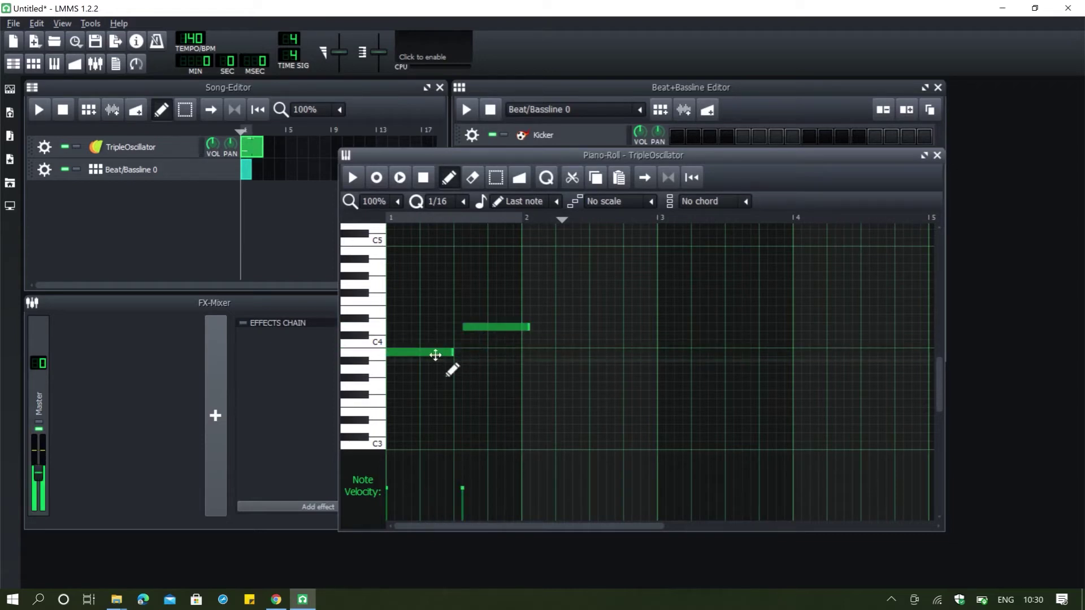
{"action": "right_click", "coordinate": [498, 326]}
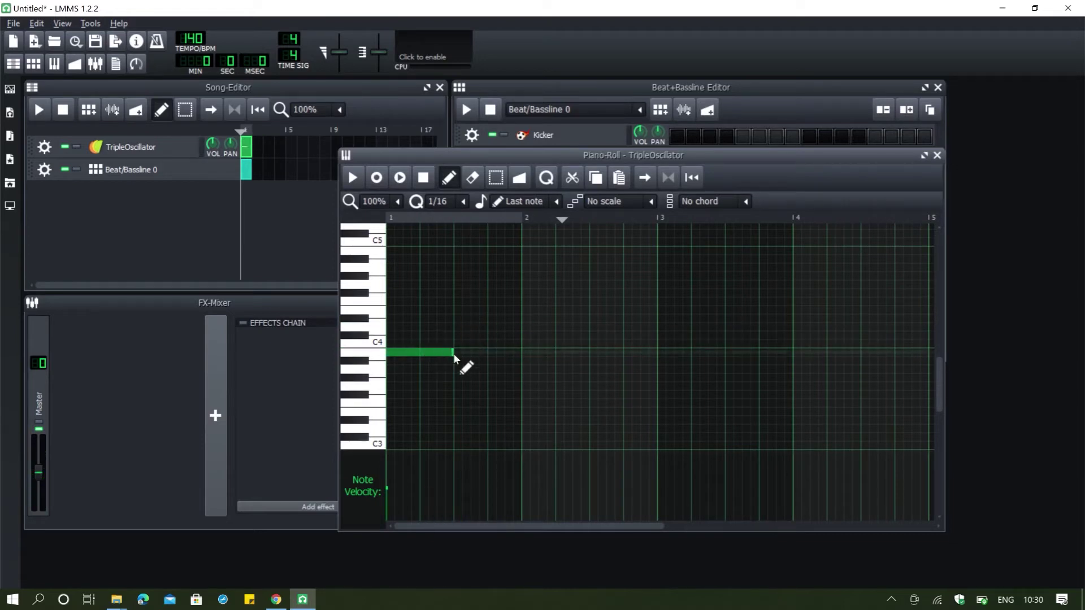
{"action": "mouse_move", "coordinate": [450, 355]}
{"action": "left_mouse_down"}
{"action": "mouse_move", "coordinate": [418, 355]}
{"action": "mouse_move", "coordinate": [432, 350]}
{"action": "left_mouse_up"}
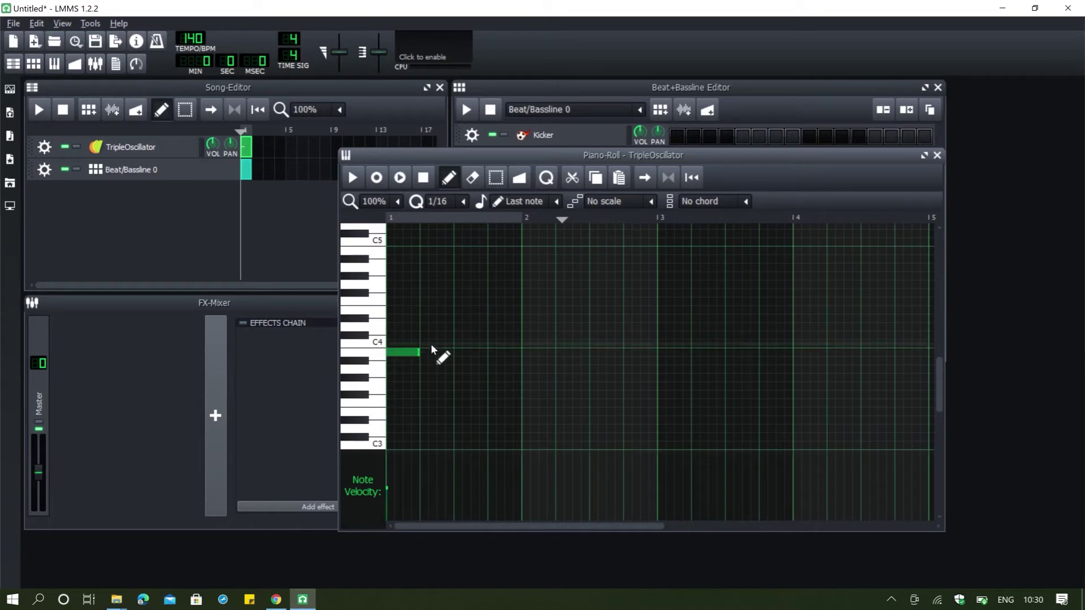
Replace the short C4 trial note with a long C4 note from beat 3 of bar 1 to just past the start of bar 3.
{"action": "left_click", "coordinate": [432, 344]}
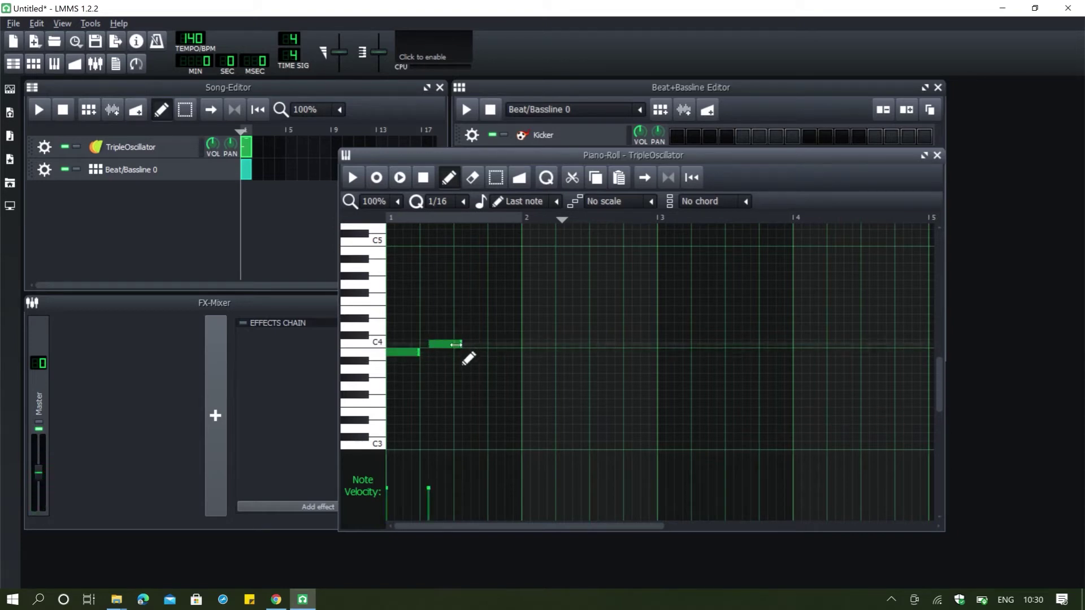
{"action": "right_click", "coordinate": [456, 345]}
{"action": "left_click", "coordinate": [457, 327]}
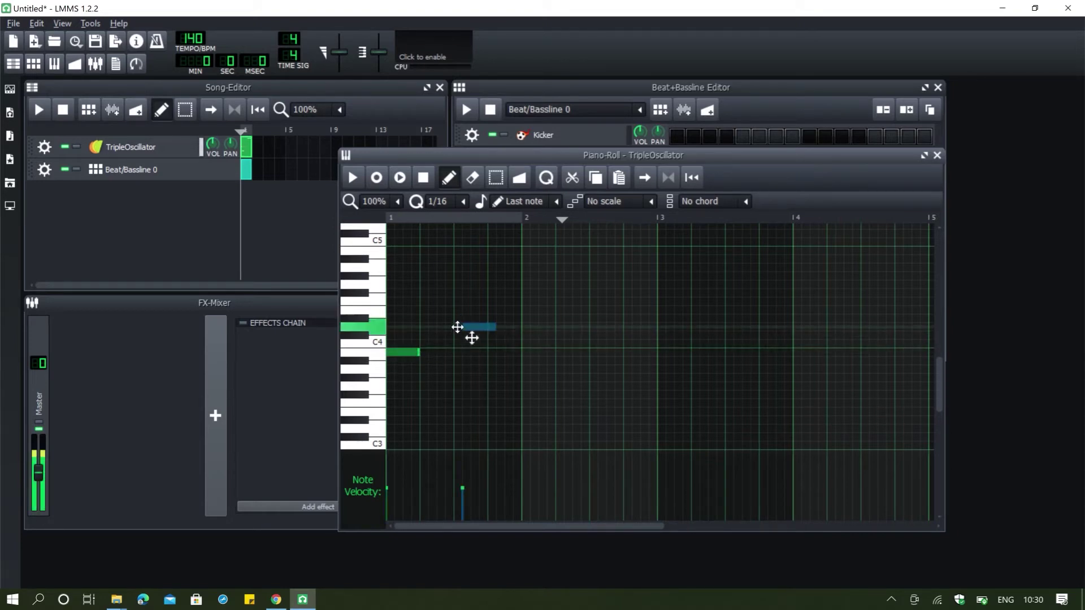
{"action": "left_click_drag", "start_coordinate": [457, 327], "coordinate": [666, 345]}
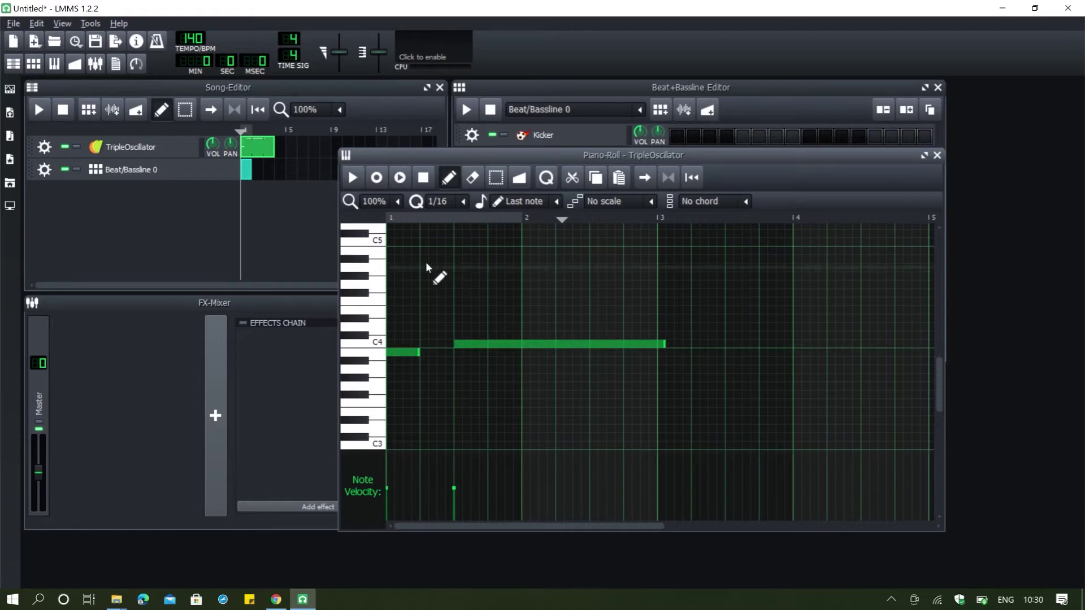
Play the pattern back, stop it, and erase its B3 and C4 notes.
{"action": "left_click", "coordinate": [352, 177]}
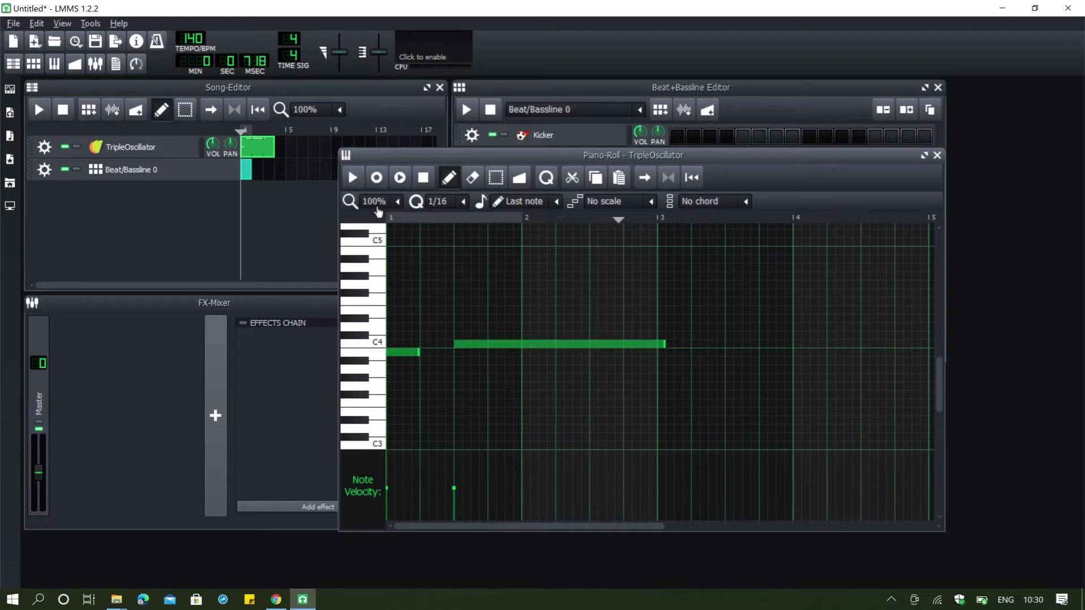
{"action": "left_click", "coordinate": [357, 185]}
{"action": "left_click", "coordinate": [422, 178]}
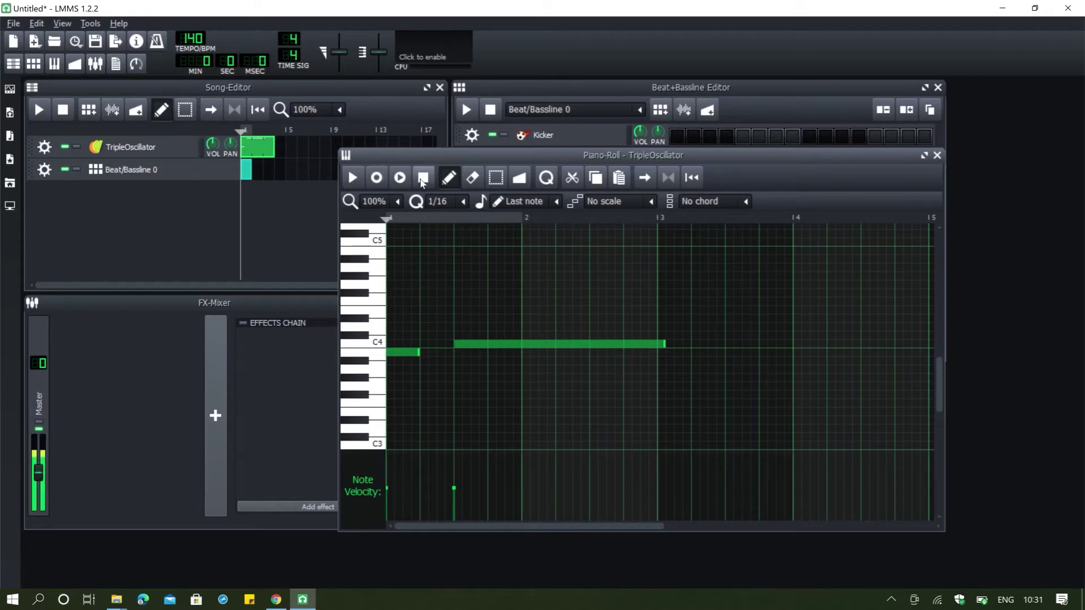
{"action": "right_click", "coordinate": [506, 344]}
{"action": "right_click", "coordinate": [401, 352]}
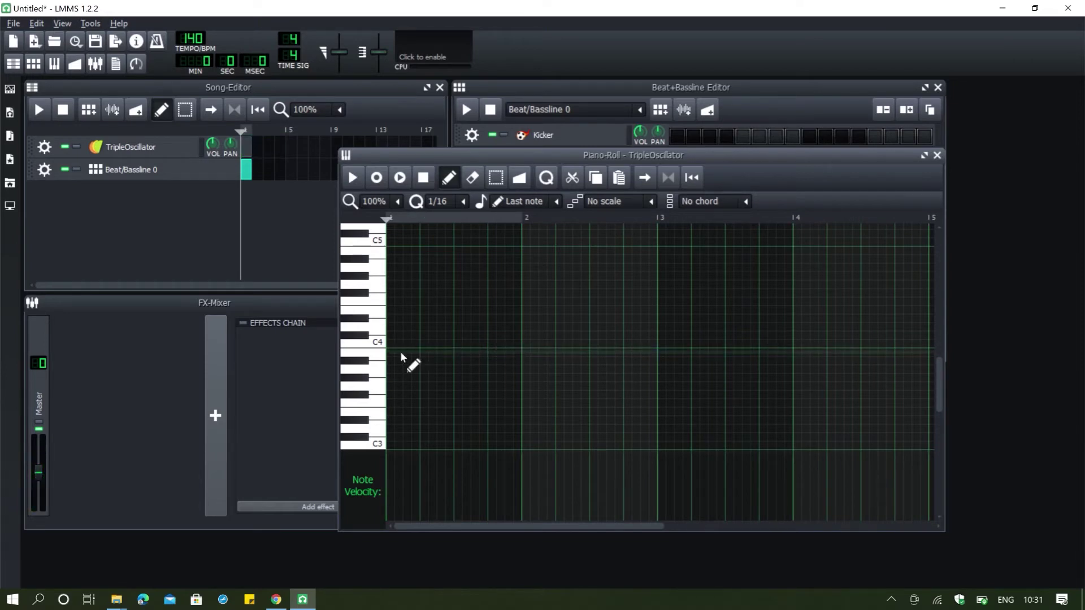
Draw one-bar B3, D4 and F#4 notes in bar 1 and a one-bar D4 note in bar 2.
{"action": "left_click", "coordinate": [401, 355]}
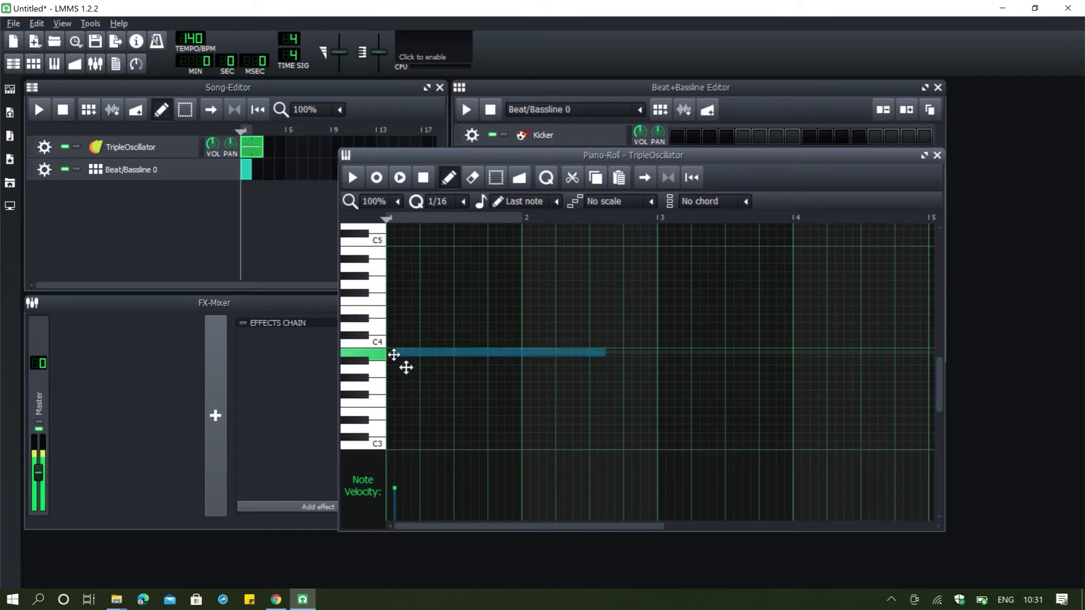
{"action": "left_click_drag", "start_coordinate": [575, 354], "coordinate": [521, 327]}
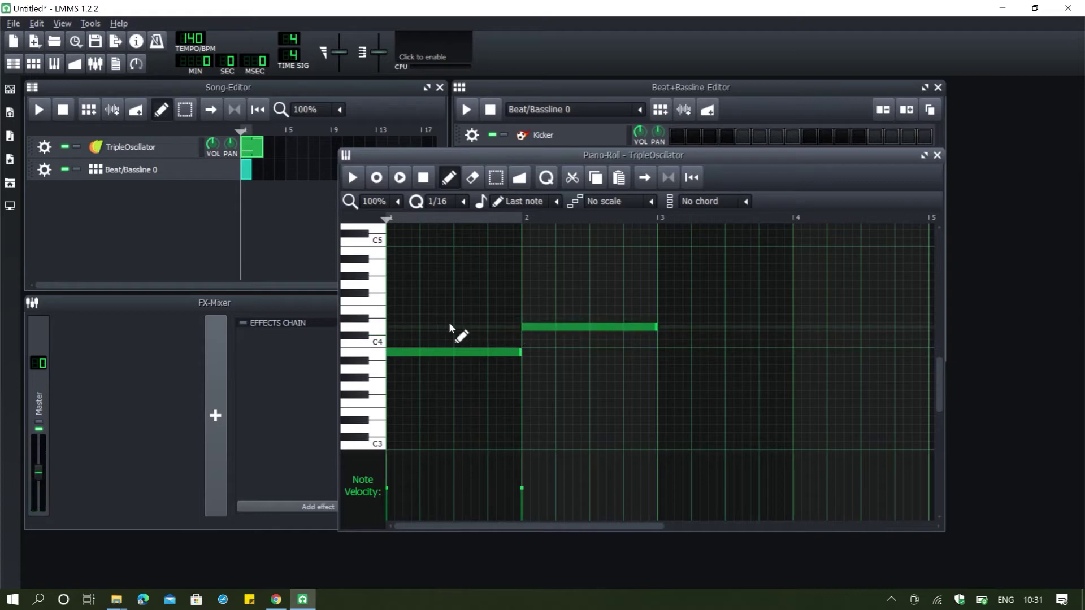
{"action": "left_click_drag", "start_coordinate": [443, 327], "coordinate": [388, 325]}
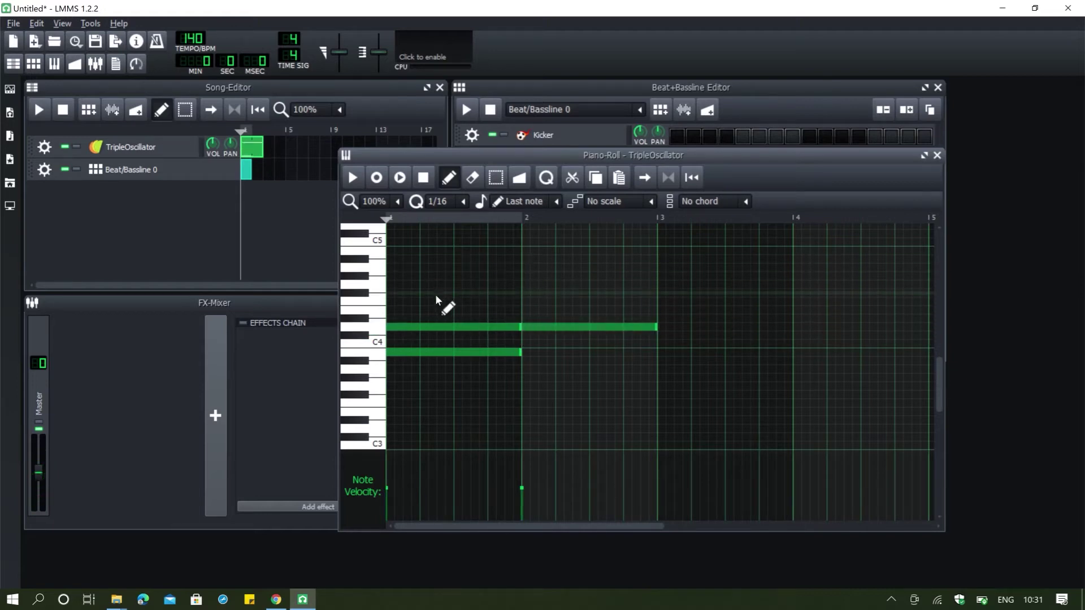
{"action": "left_click", "coordinate": [461, 295]}
{"action": "left_click_drag", "start_coordinate": [462, 297], "coordinate": [407, 303]}
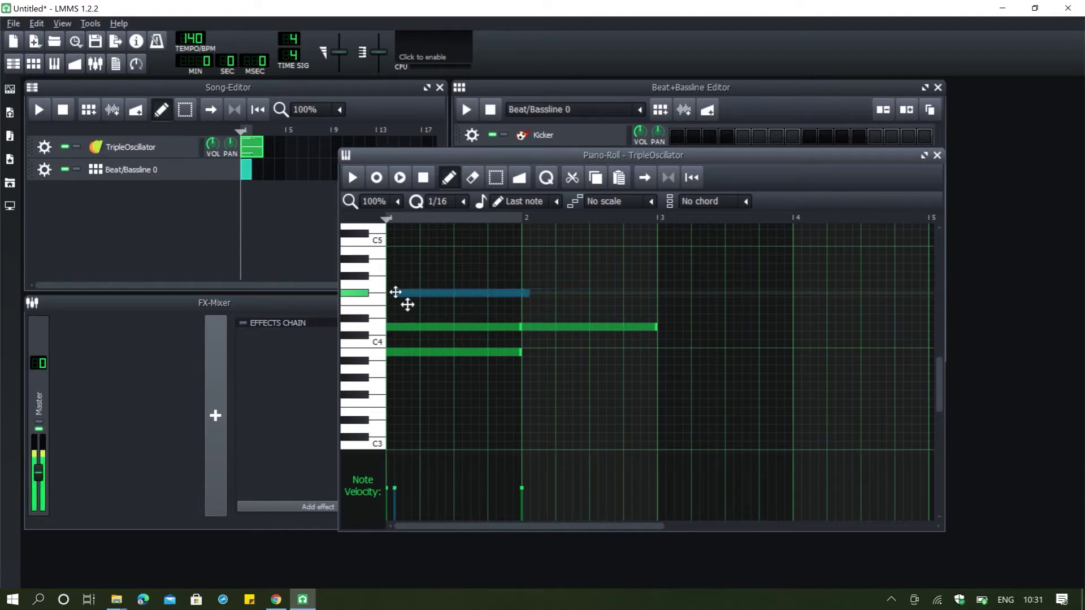
Add one-bar F#4 and A4 notes in bar 2 and a one-bar E4 note in bar 3.
{"action": "left_click", "coordinate": [523, 290]}
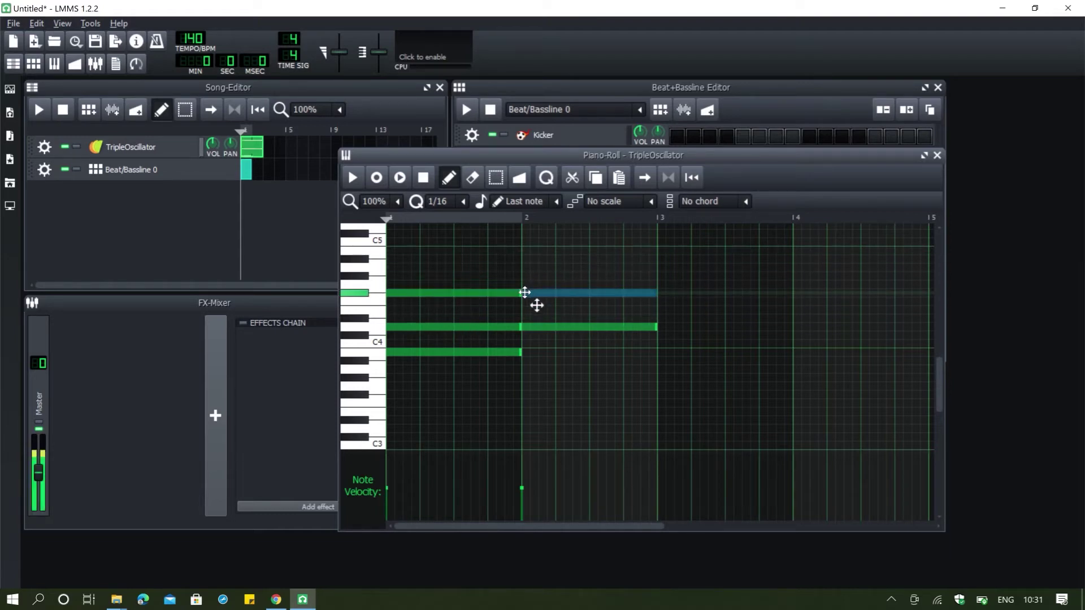
{"action": "left_click", "coordinate": [538, 268]}
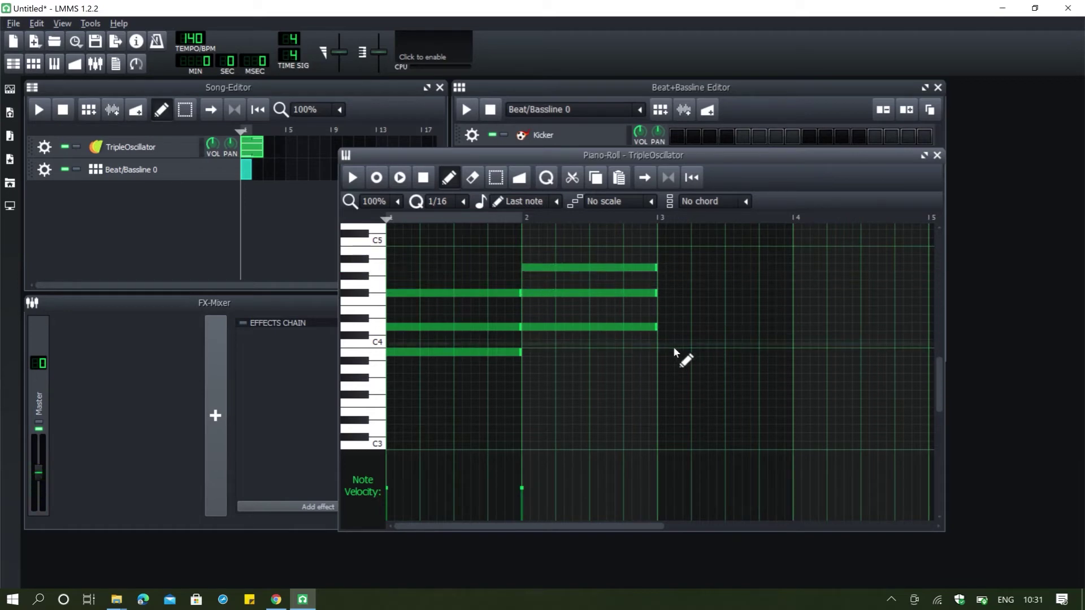
{"action": "left_click", "coordinate": [665, 310]}
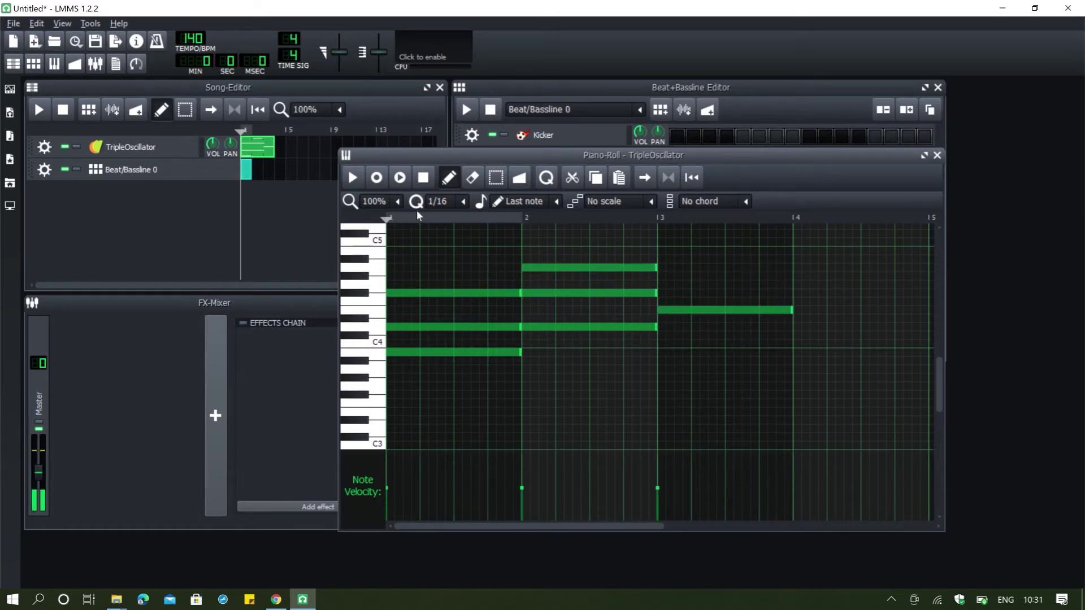
Thin the chords by erasing F#4 in bar 2 and D4 in bar 1, playing the pattern before and after.
{"action": "left_click", "coordinate": [353, 178]}
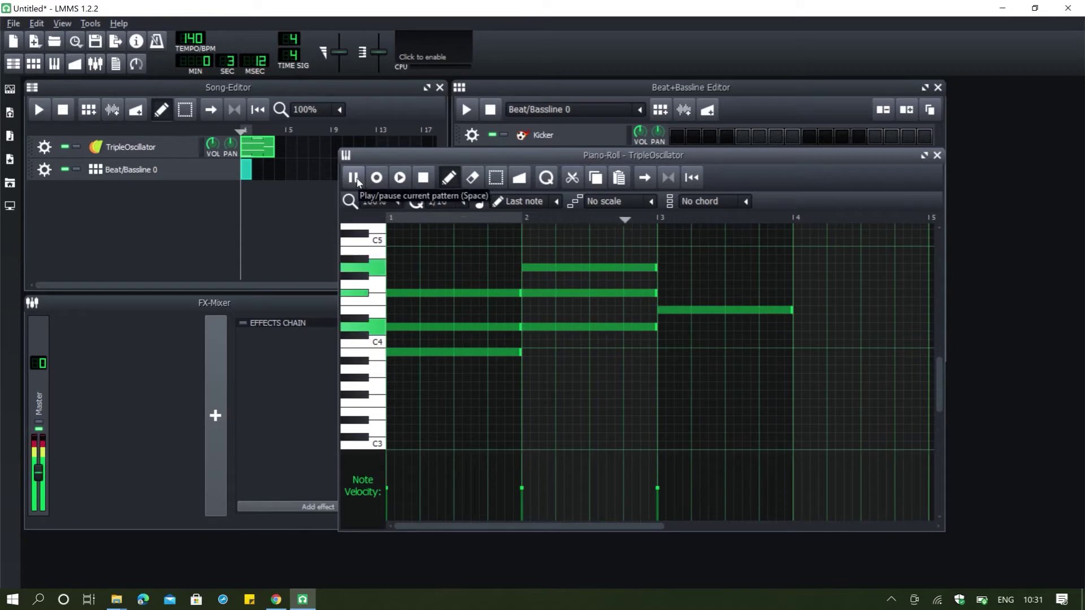
{"action": "left_click", "coordinate": [355, 178]}
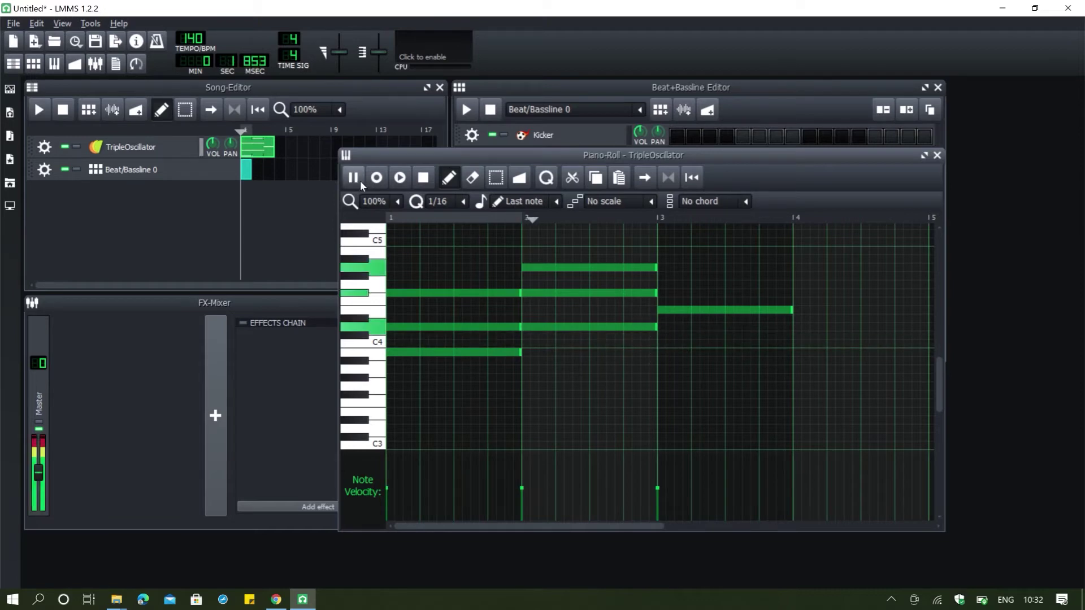
{"action": "right_click", "coordinate": [558, 294]}
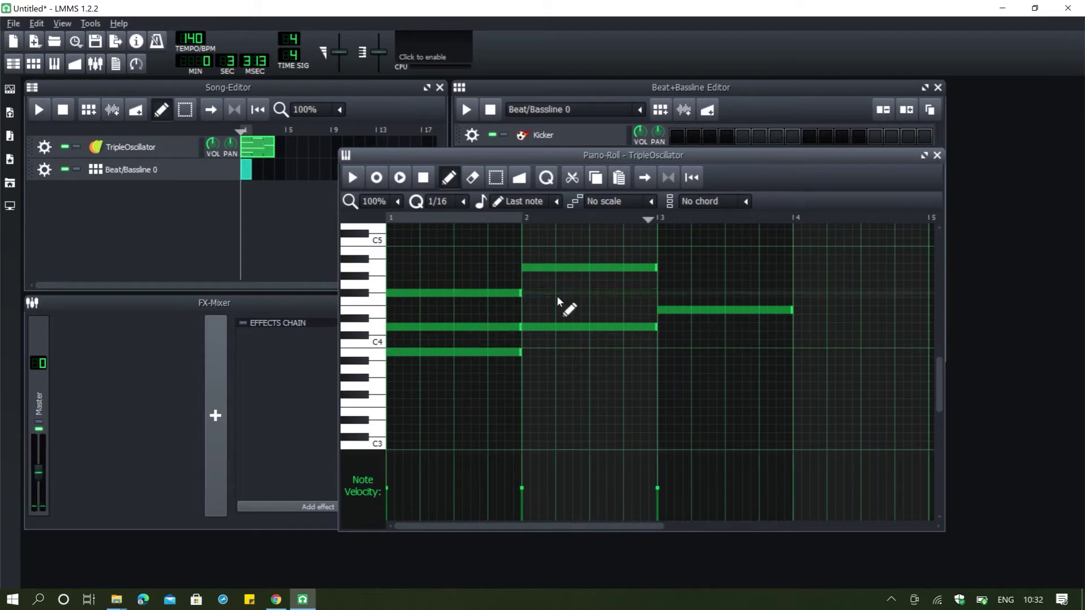
{"action": "left_click", "coordinate": [511, 218]}
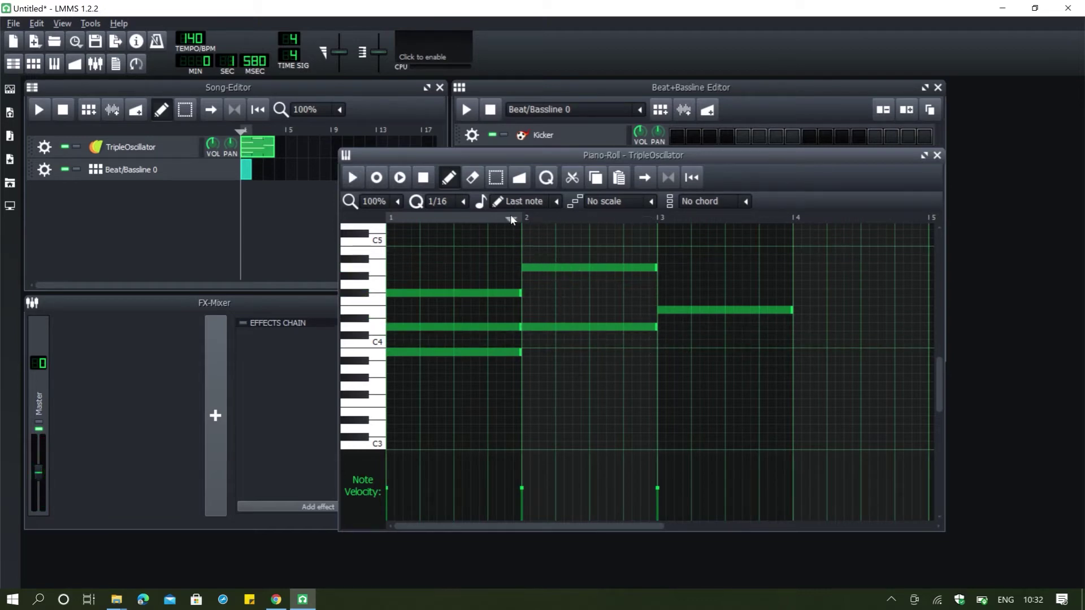
{"action": "right_click", "coordinate": [453, 327]}
{"action": "left_click", "coordinate": [353, 178]}
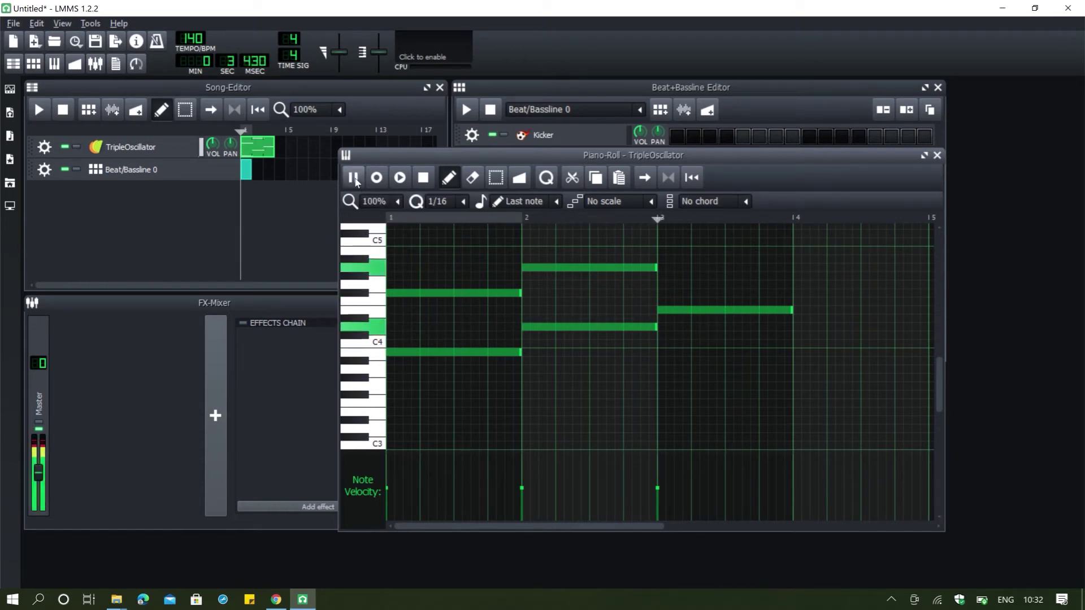
{"action": "left_click", "coordinate": [354, 179]}
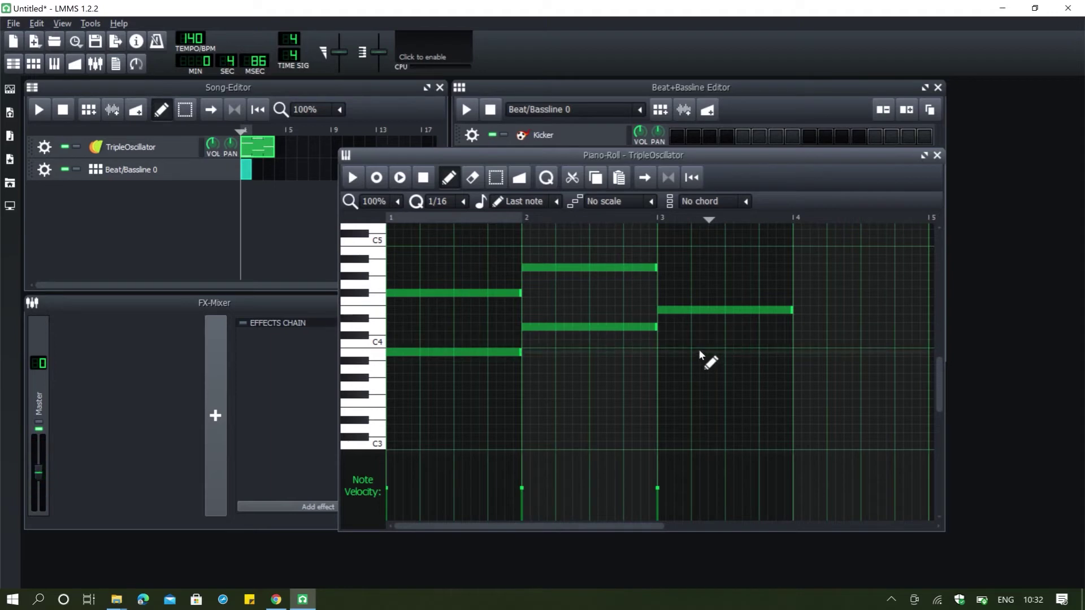
Add a one-bar A3 note in bar 3, erase the C#4 trial note there, and play the pattern.
{"action": "left_click", "coordinate": [662, 337]}
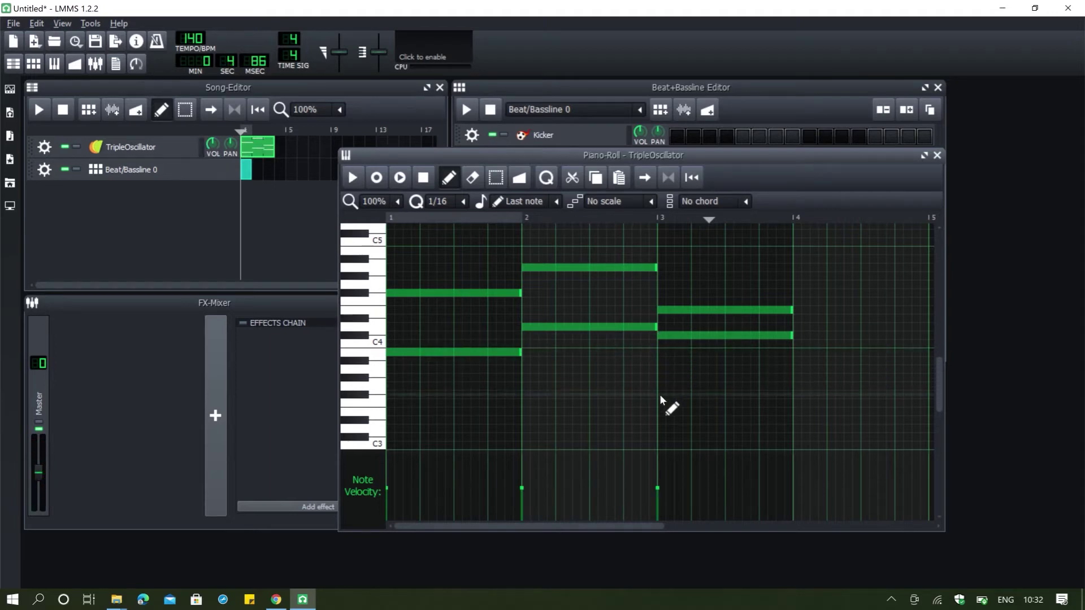
{"action": "left_click", "coordinate": [660, 370]}
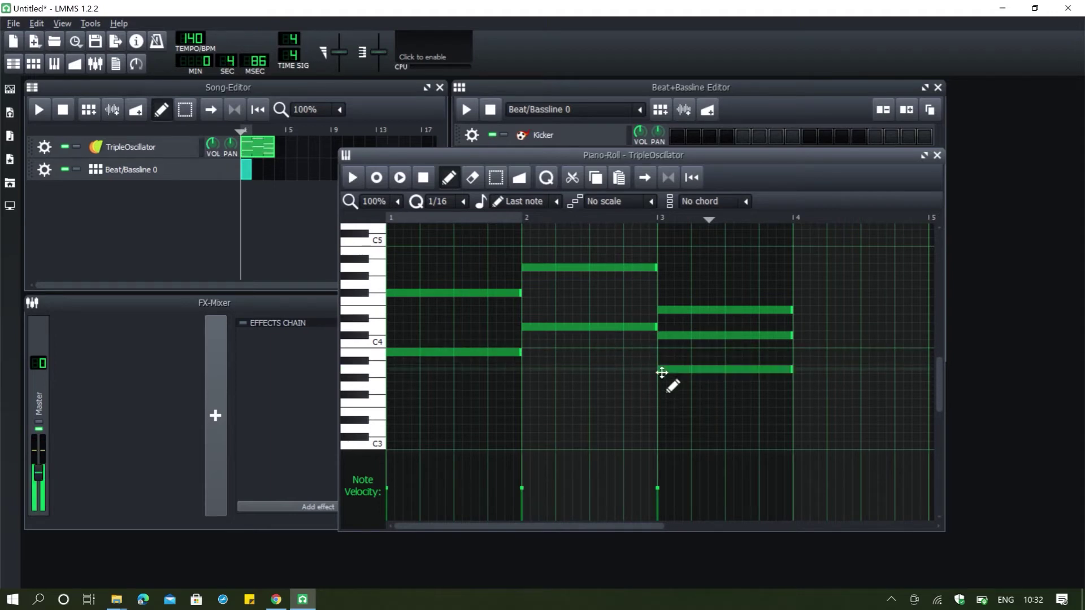
{"action": "right_click", "coordinate": [666, 337]}
{"action": "left_click", "coordinate": [352, 179]}
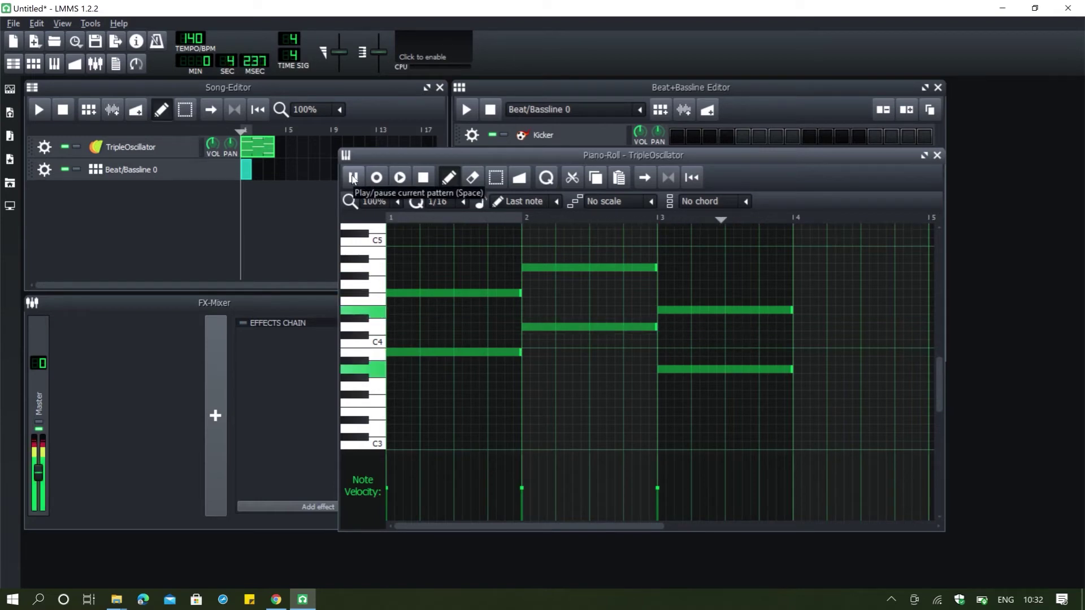
{"action": "key", "text": "space"}
Add one-bar D4 and G#3 notes in bar 4, play the pattern, and close the Piano-Roll.
{"action": "left_click", "coordinate": [798, 327]}
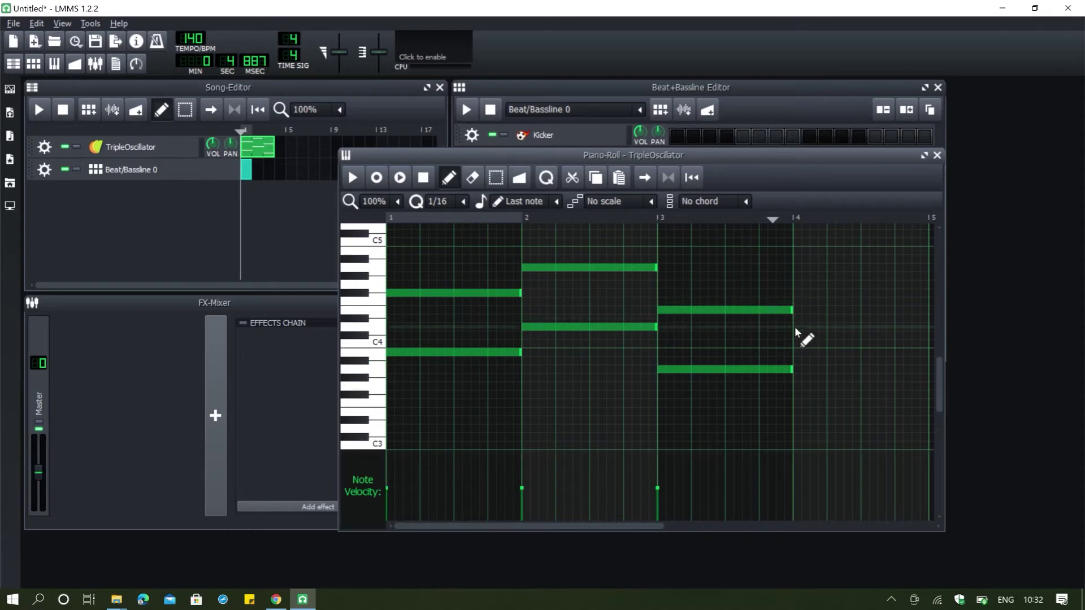
{"action": "left_click", "coordinate": [801, 378]}
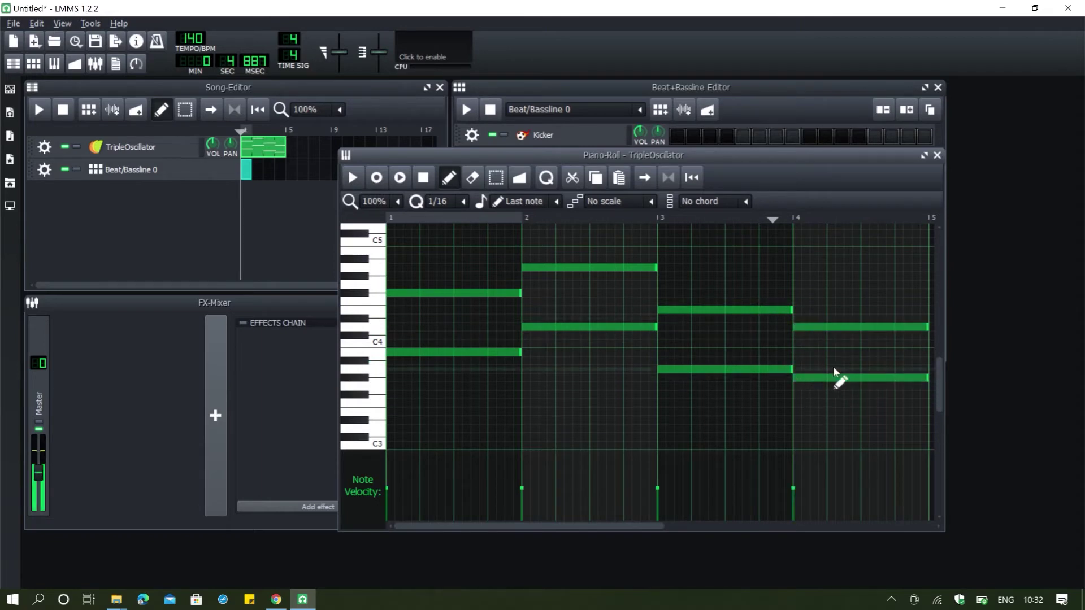
{"action": "left_click", "coordinate": [356, 178]}
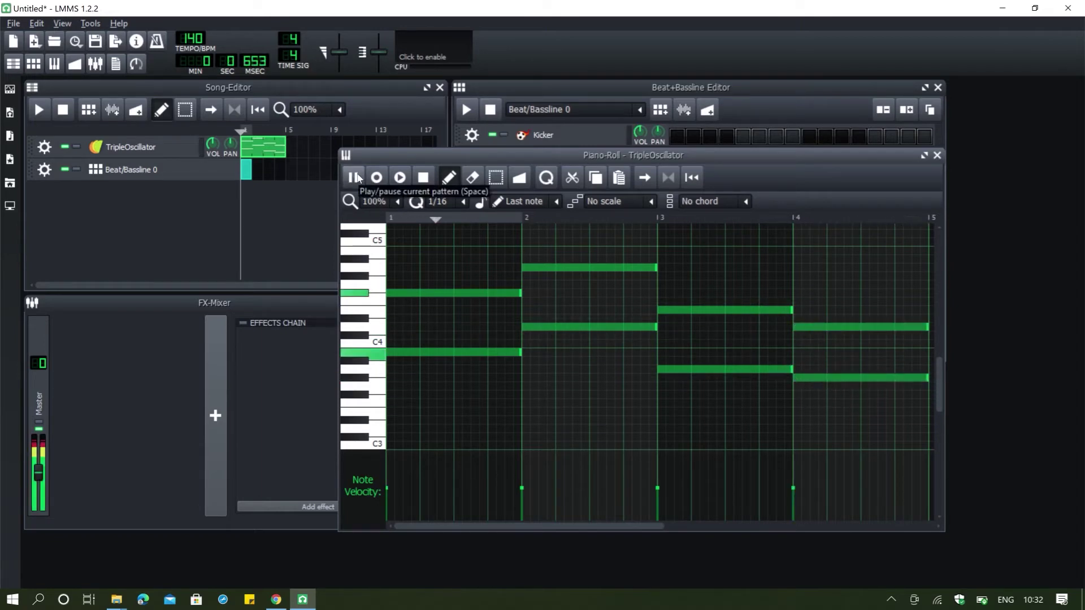
{"action": "left_click", "coordinate": [937, 156]}
{"action": "key", "text": "space"}
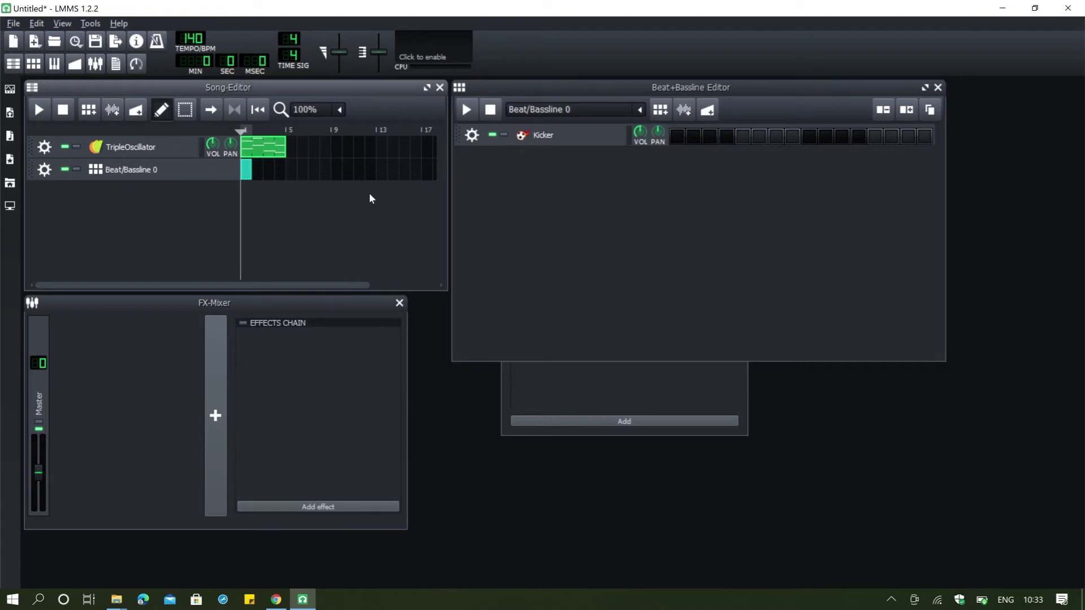
Create a TripleOscillator pattern at bar 5 of the song, fill its first three beats with one-beat C5 notes, and play it.
{"action": "double_click", "coordinate": [277, 147]}
{"action": "left_click", "coordinate": [391, 343]}
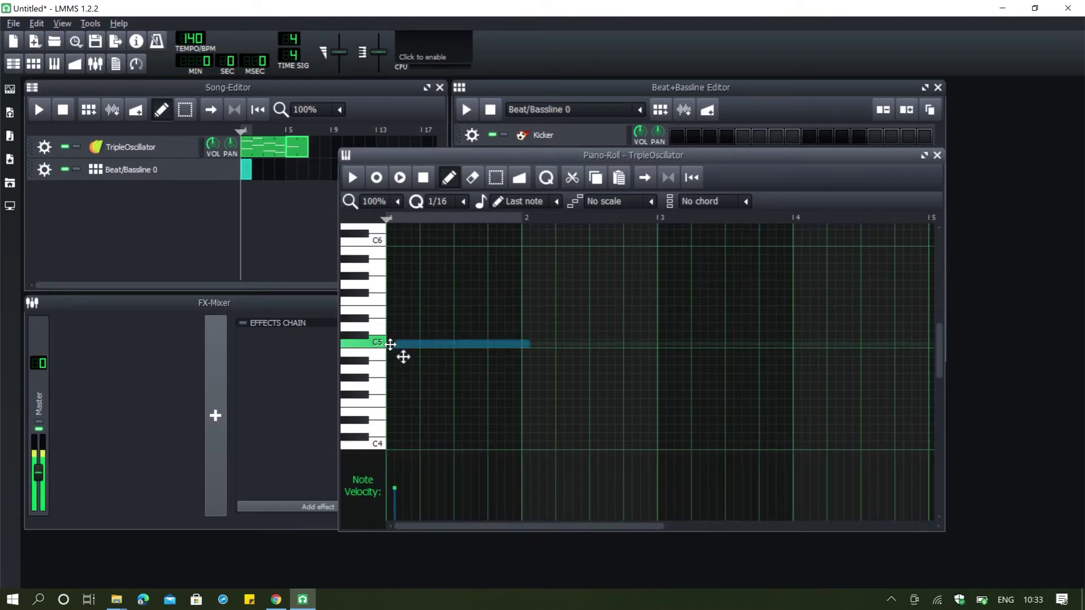
{"action": "left_click_drag", "start_coordinate": [521, 344], "coordinate": [415, 350]}
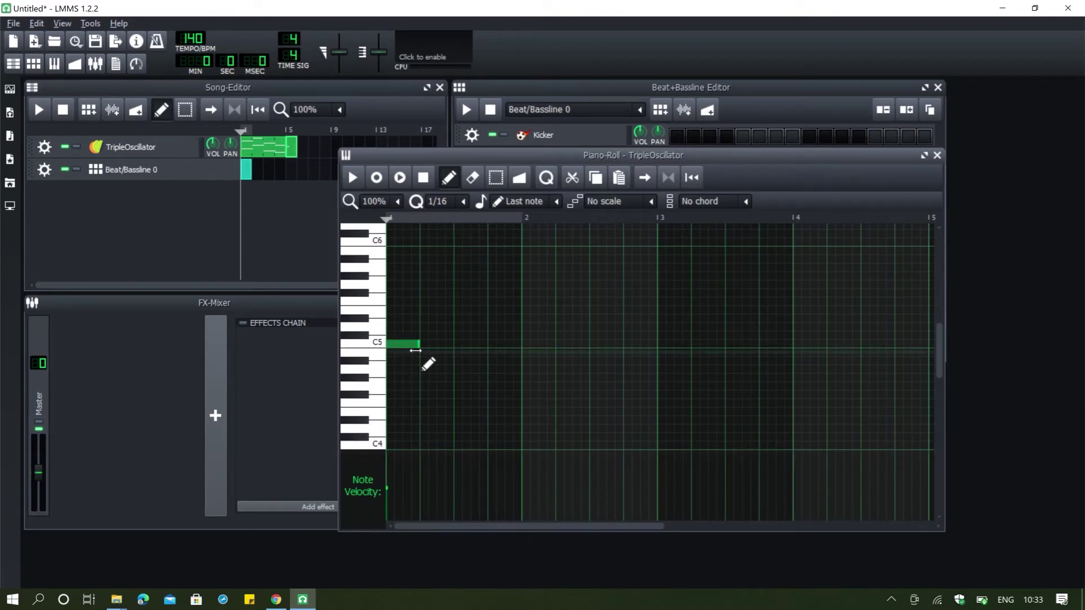
{"action": "left_click", "coordinate": [433, 345]}
{"action": "left_click", "coordinate": [459, 343]}
{"action": "left_click", "coordinate": [350, 177]}
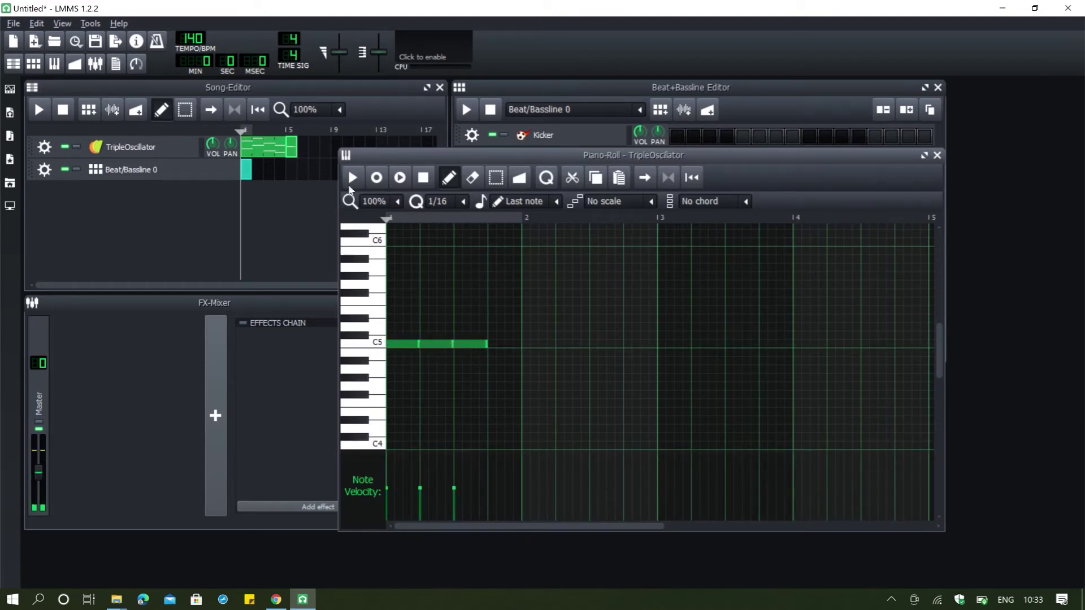
{"action": "left_click", "coordinate": [350, 177]}
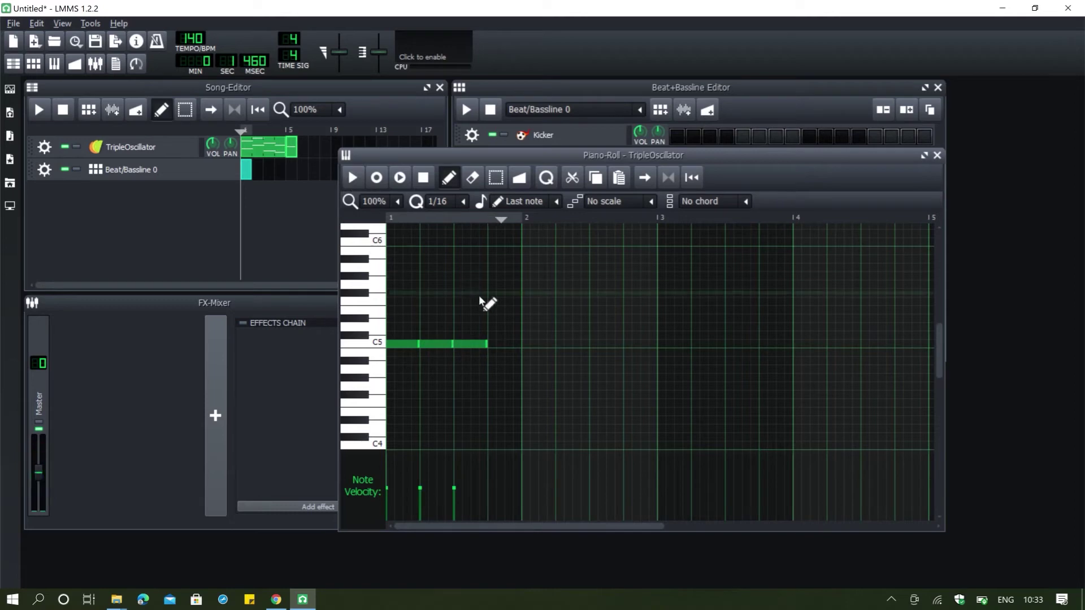
Continue the melody with a one-beat C#5, a one-beat D5 and a half-beat D5, and play it.
{"action": "left_click", "coordinate": [496, 336]}
{"action": "left_click", "coordinate": [527, 325]}
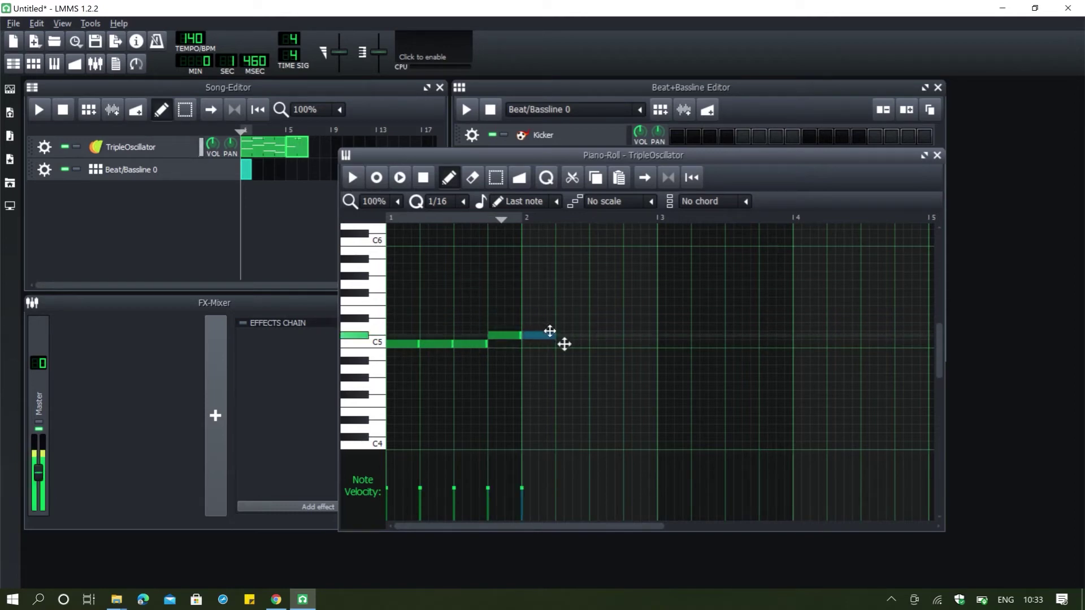
{"action": "left_click", "coordinate": [559, 327]}
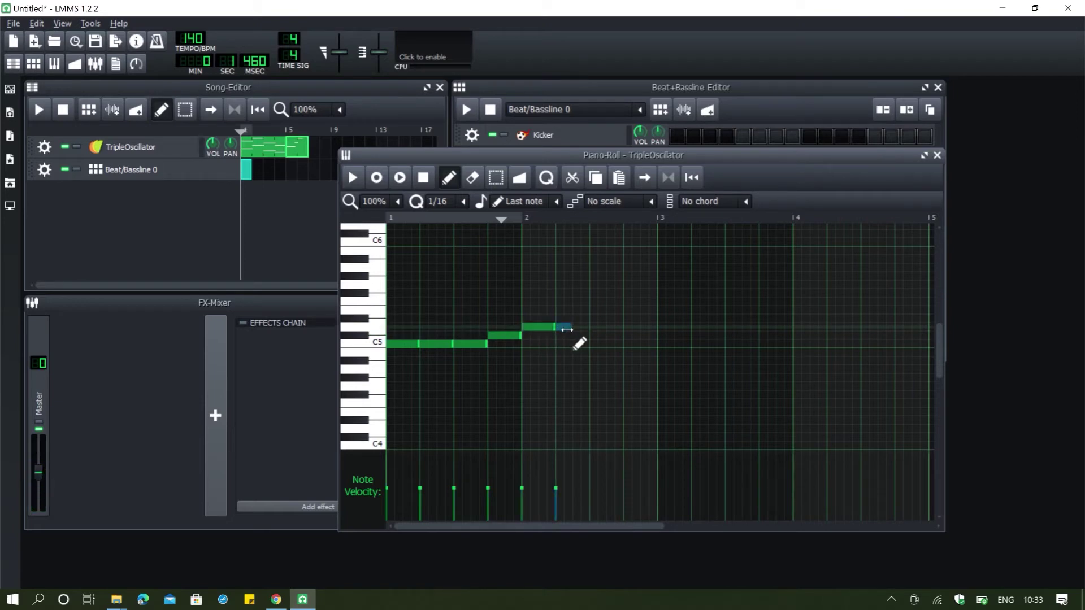
{"action": "left_click", "coordinate": [352, 177]}
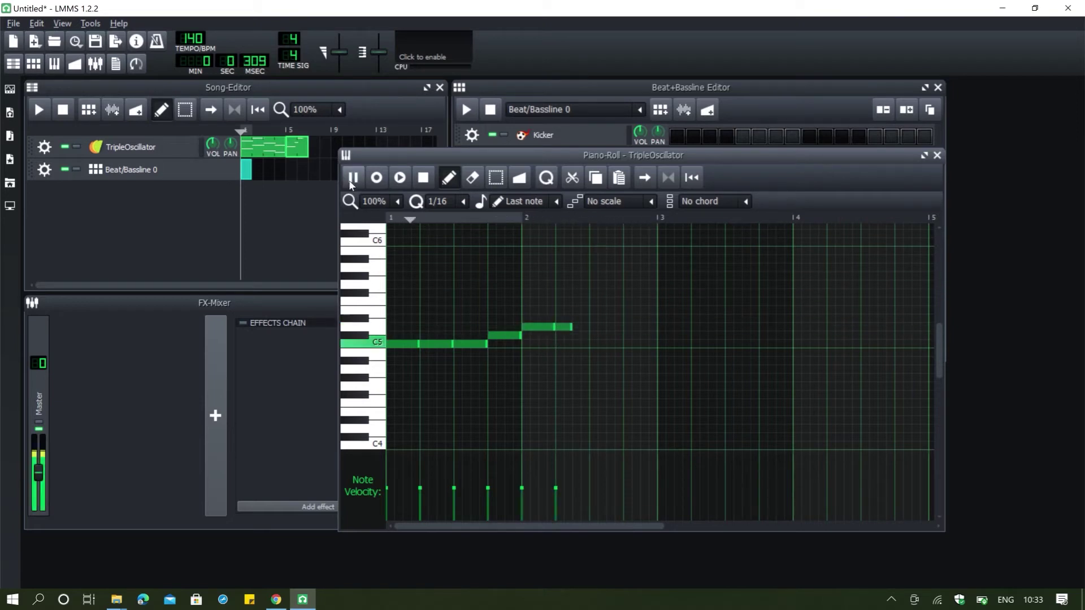
{"action": "left_click", "coordinate": [351, 179]}
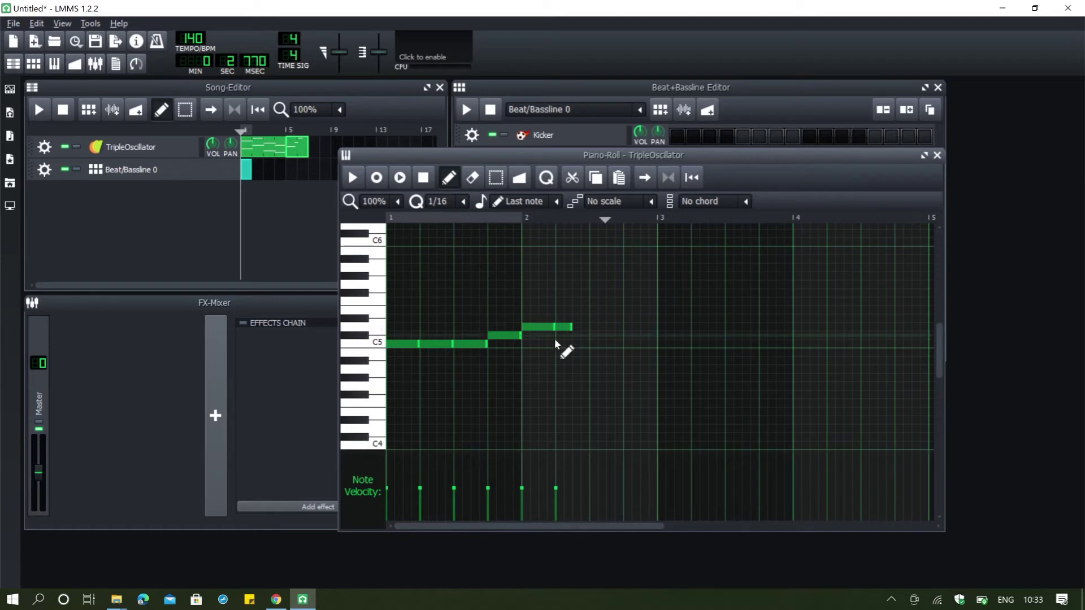
Add an A4 note right after the half-beat D5, lengthen it to one beat, and audition piano keys for the melody.
{"action": "left_click", "coordinate": [379, 379]}
{"action": "left_click_drag", "start_coordinate": [379, 378], "coordinate": [380, 387]}
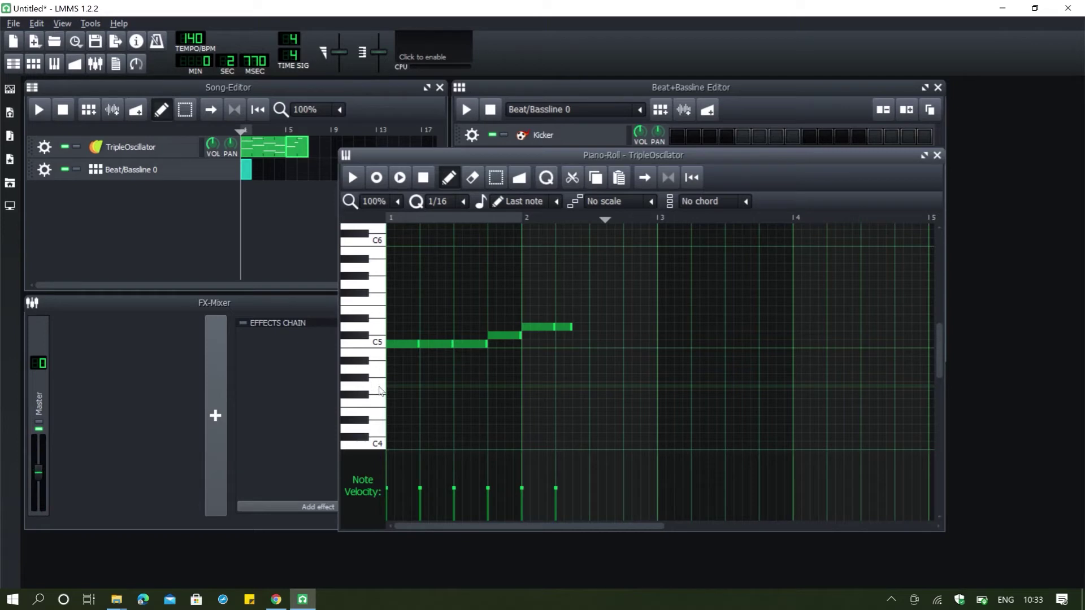
{"action": "left_click", "coordinate": [576, 371]}
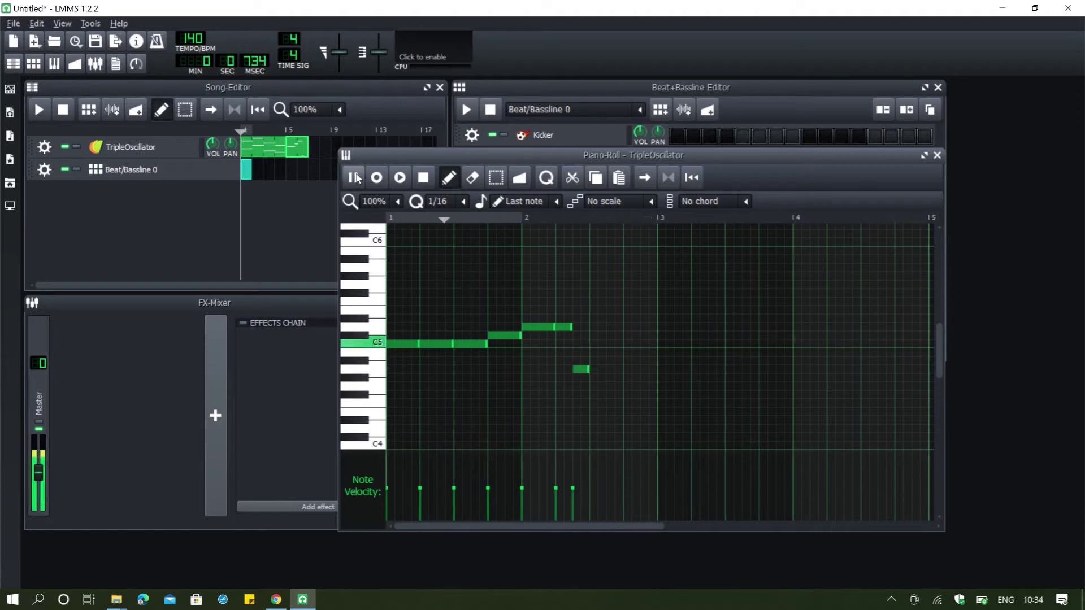
{"action": "key", "text": "space"}
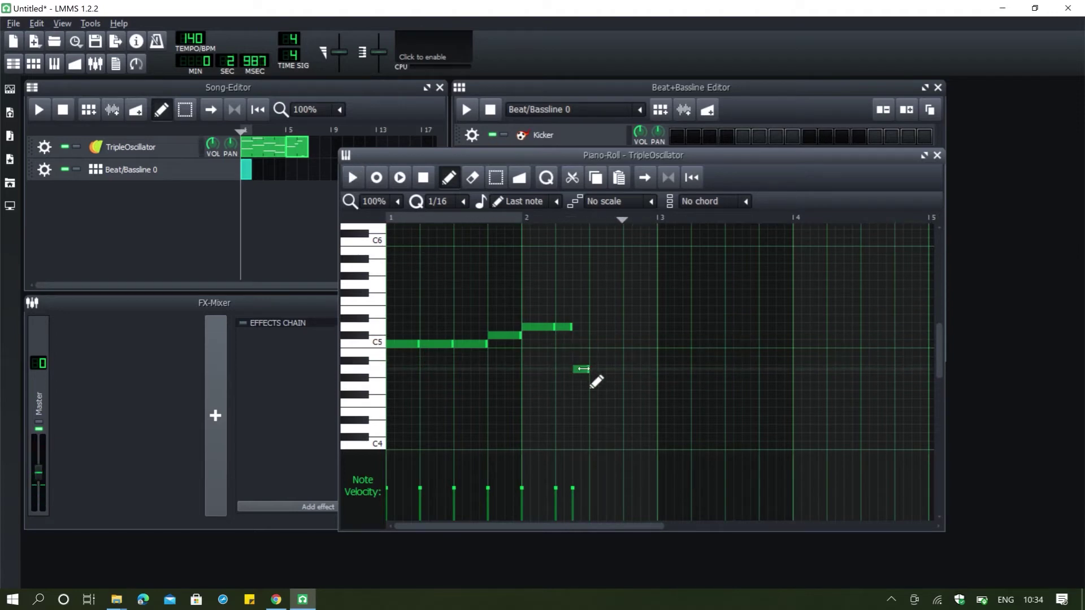
{"action": "left_click_drag", "start_coordinate": [585, 370], "coordinate": [618, 375]}
{"action": "left_click", "coordinate": [376, 373]}
{"action": "left_click_drag", "start_coordinate": [377, 376], "coordinate": [377, 285]}
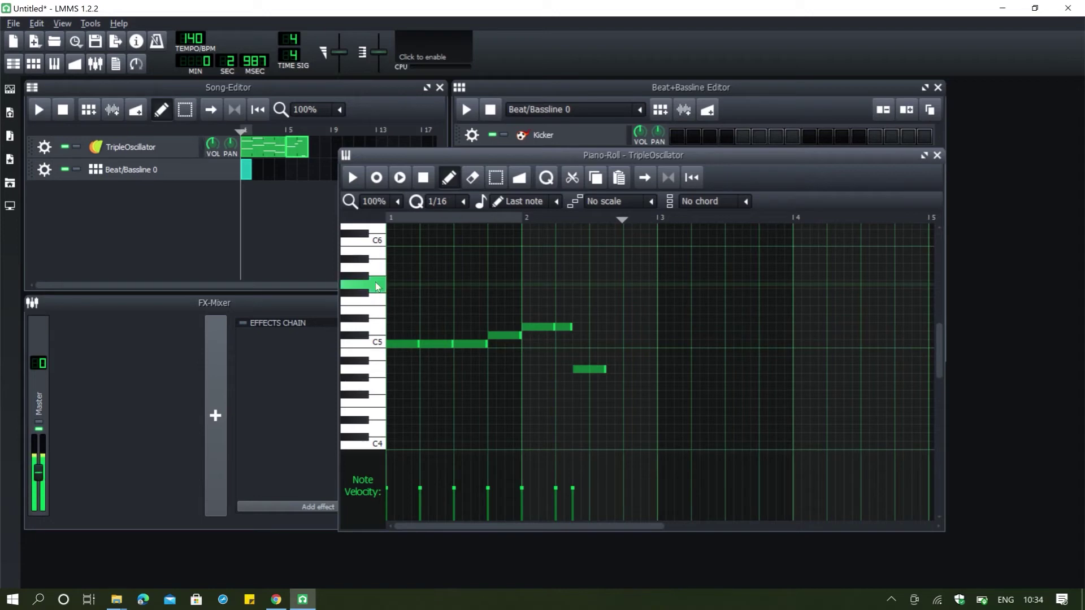
Add an F#5 note in bar 2, shorten it to half a beat, place it directly after the A4, and play the melody.
{"action": "left_click", "coordinate": [618, 293]}
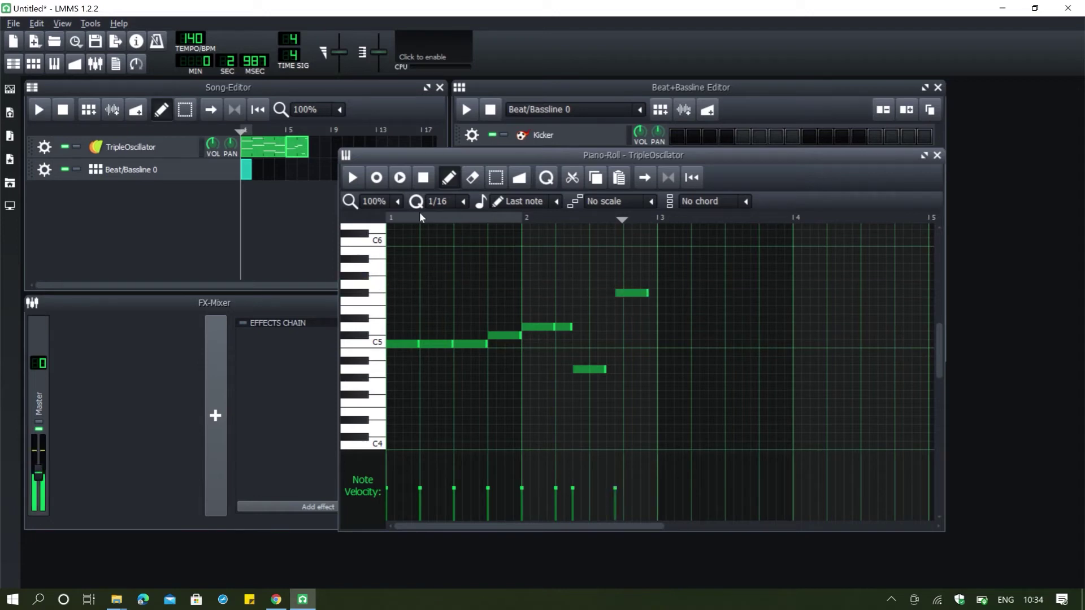
{"action": "left_click", "coordinate": [360, 178]}
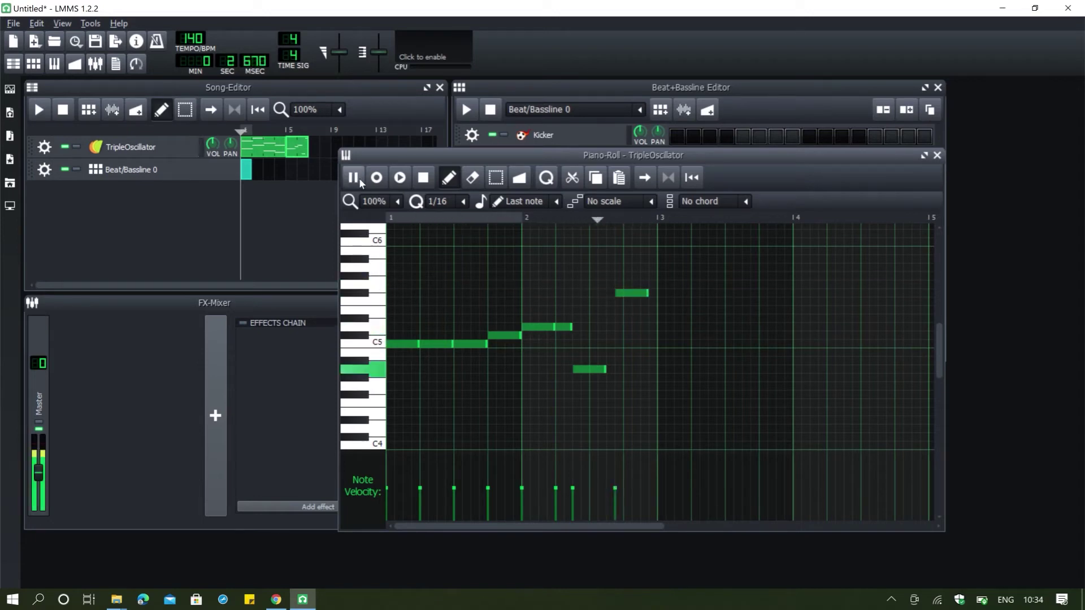
{"action": "left_click", "coordinate": [359, 179]}
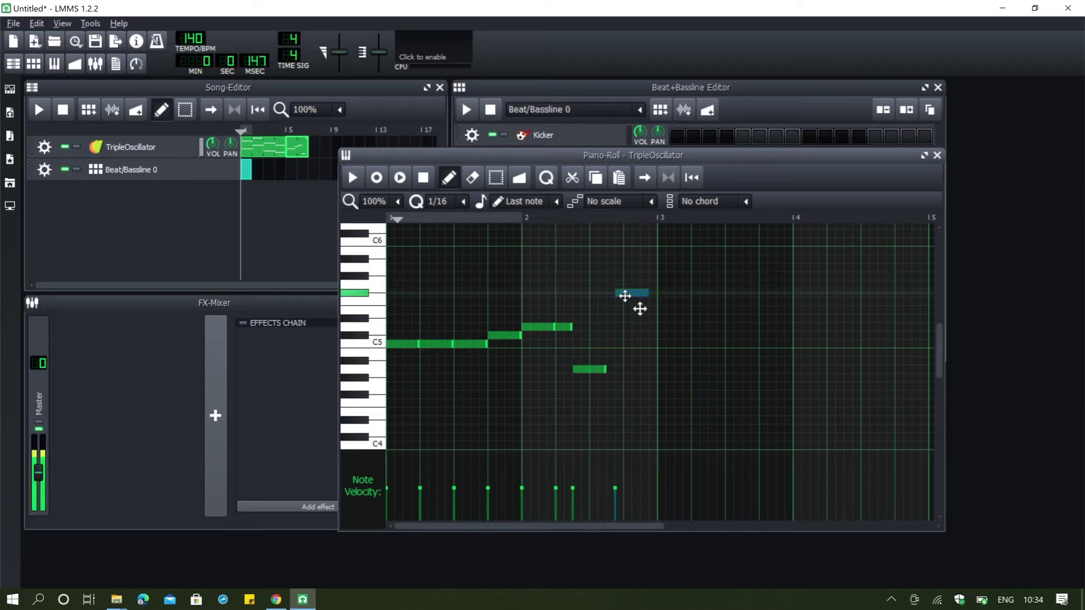
{"action": "left_click_drag", "start_coordinate": [643, 292], "coordinate": [634, 293]}
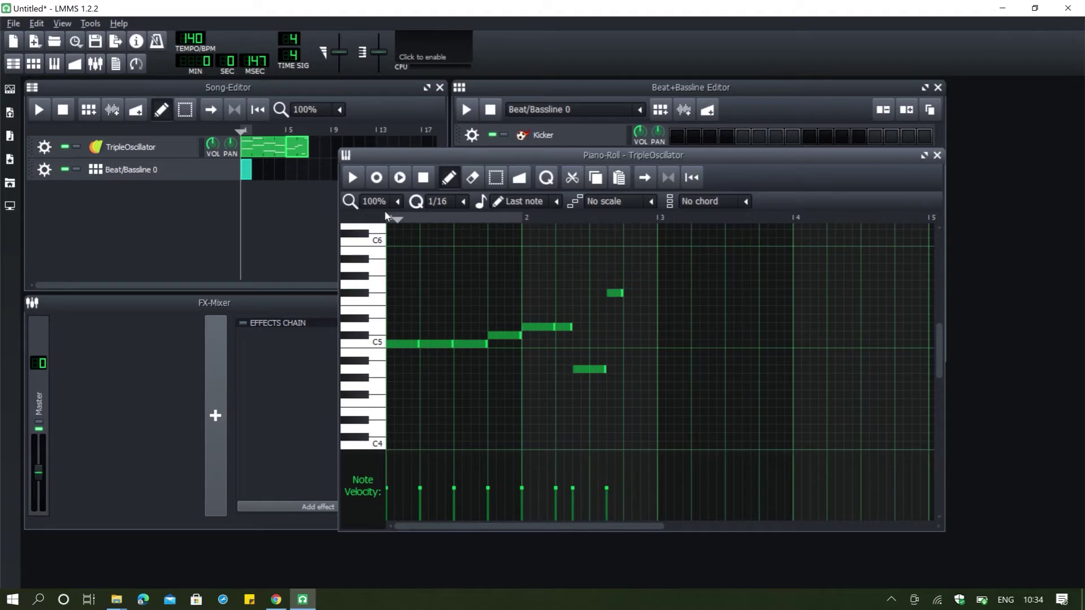
{"action": "left_click", "coordinate": [358, 179]}
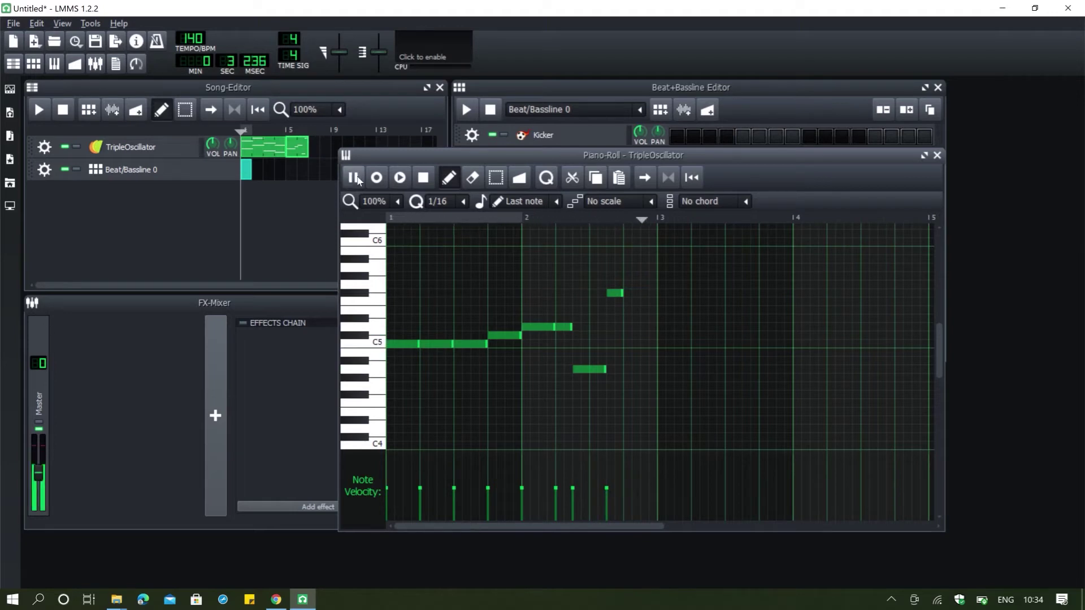
{"action": "key", "text": "space"}
Fill the last beat of bar 2 with a half-beat A4 and a half-beat F#5, and play the pattern.
{"action": "left_click", "coordinate": [631, 369]}
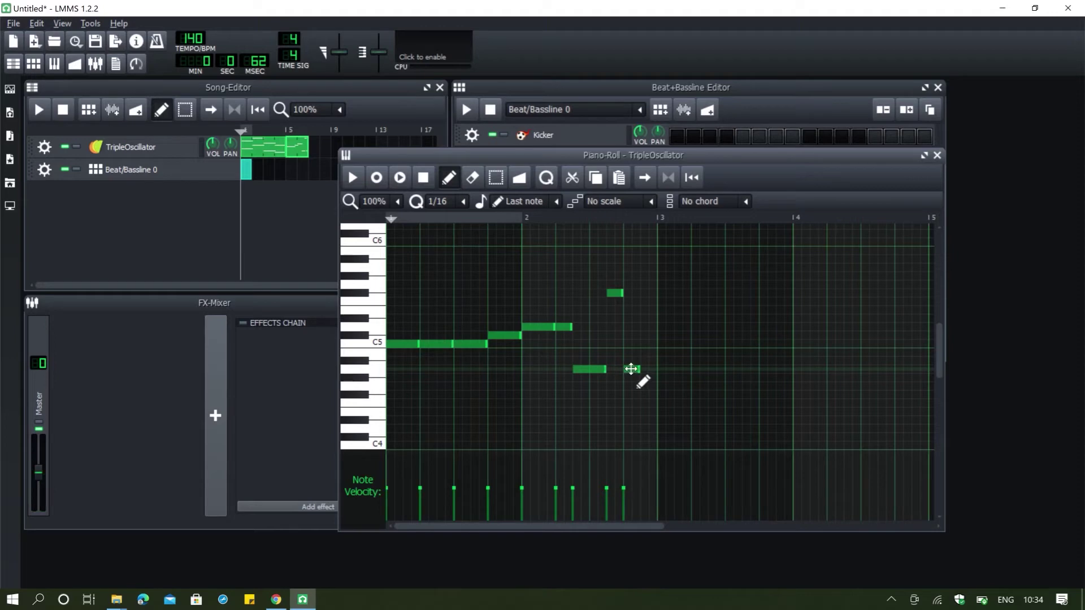
{"action": "left_click", "coordinate": [645, 293]}
{"action": "left_click", "coordinate": [352, 179]}
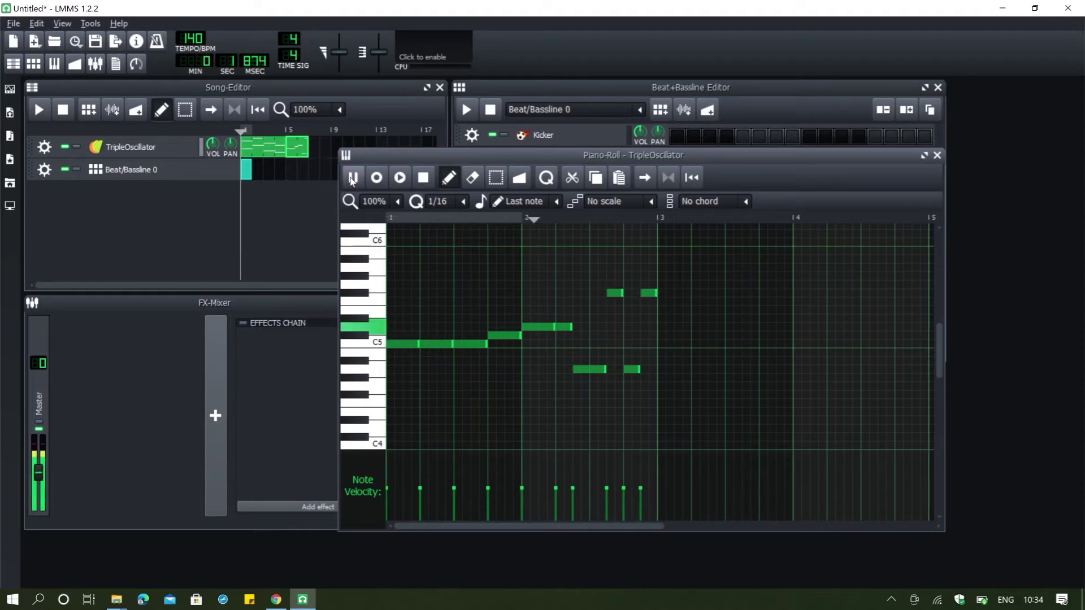
{"action": "key", "text": "space"}
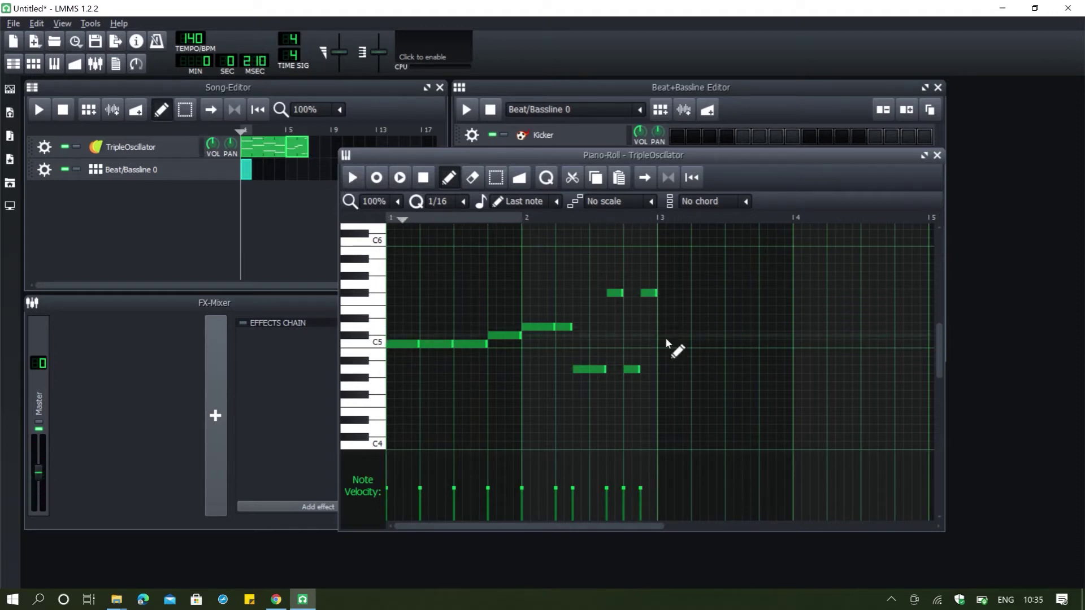
Fill the first half of bar 3 with a one-beat E5 and a one-beat A4, playing the melody after each.
{"action": "left_click", "coordinate": [665, 310]}
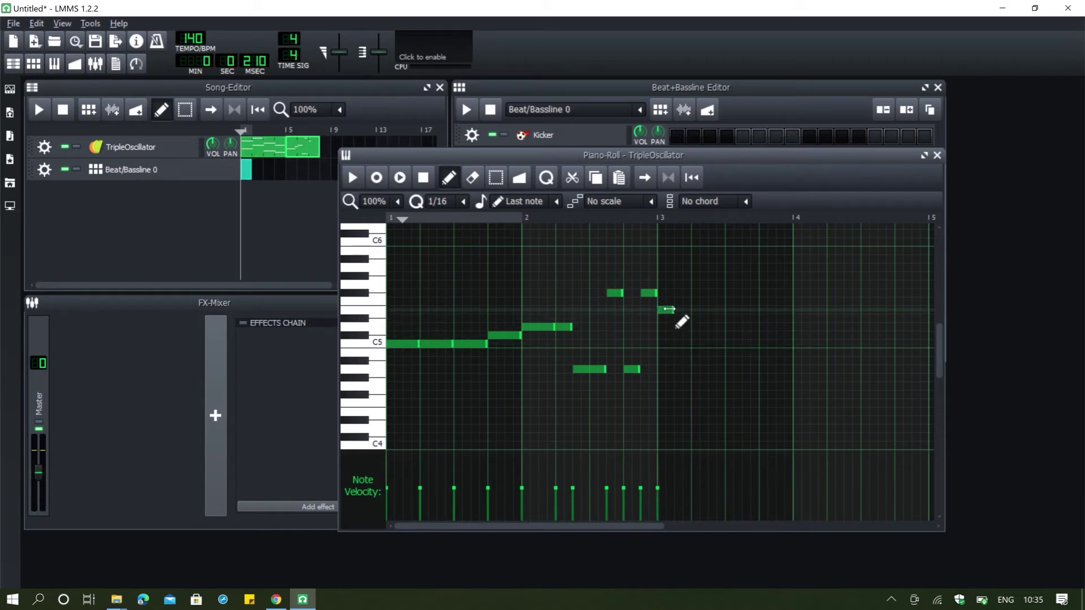
{"action": "left_click_drag", "start_coordinate": [669, 309], "coordinate": [692, 309]}
{"action": "left_click", "coordinate": [351, 179]}
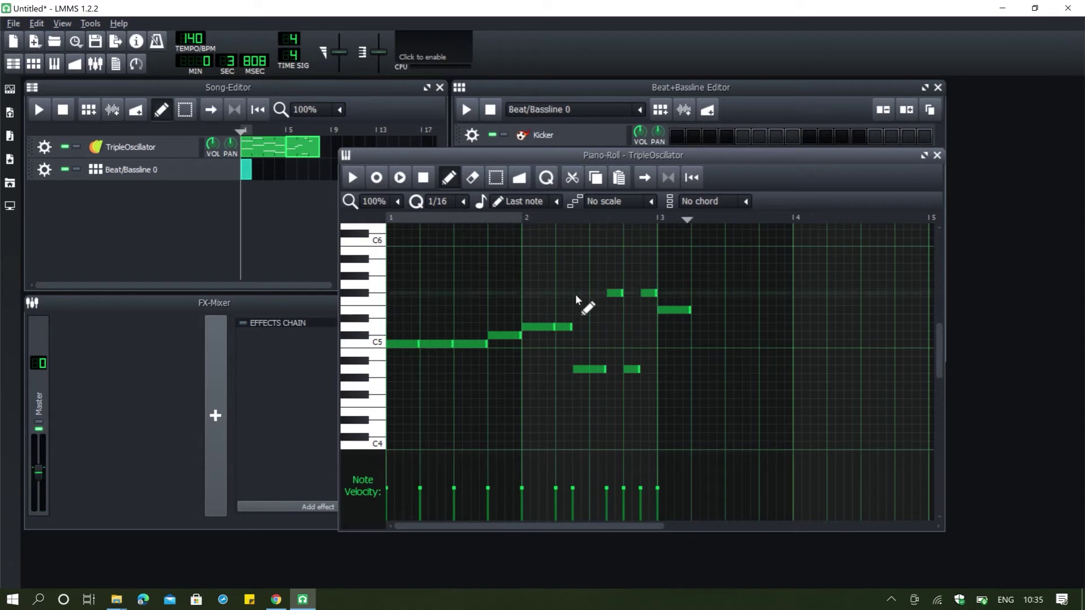
{"action": "left_click", "coordinate": [696, 370]}
{"action": "left_click", "coordinate": [359, 179]}
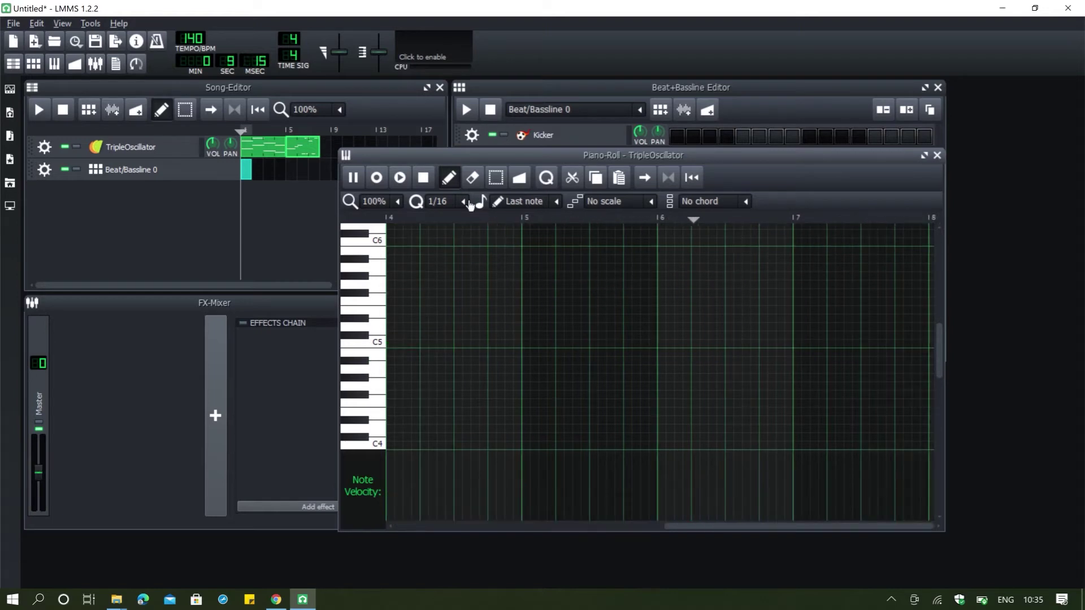
{"action": "left_click", "coordinate": [423, 177]}
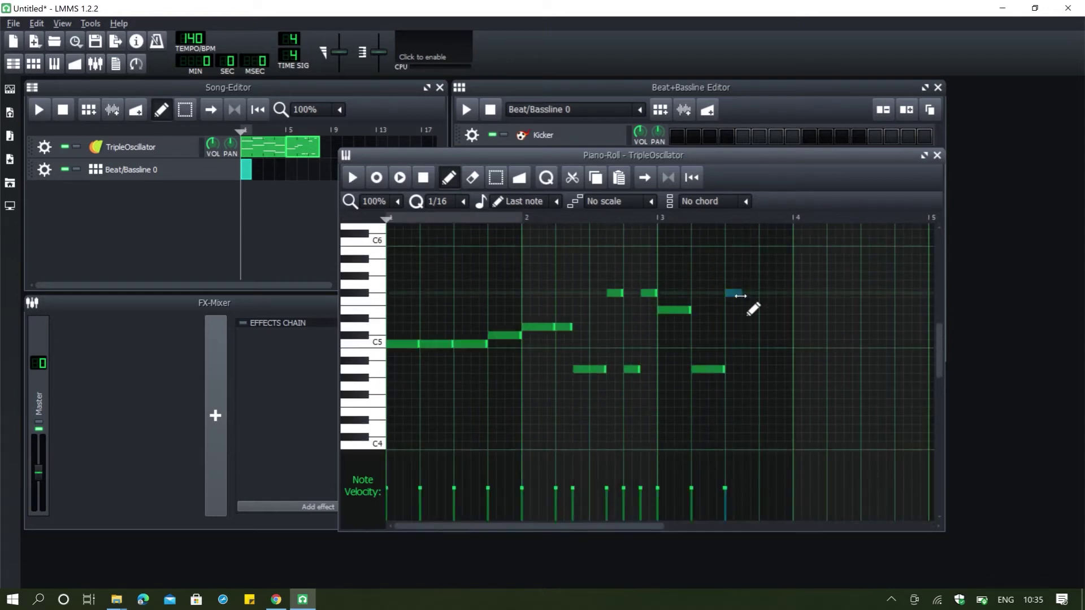
Finish bar 3 with half-beat F#5, G5, F#5 and E5 notes, begin bar 4 with one-beat D5 and C#5 notes, and play it.
{"action": "left_click", "coordinate": [764, 293]}
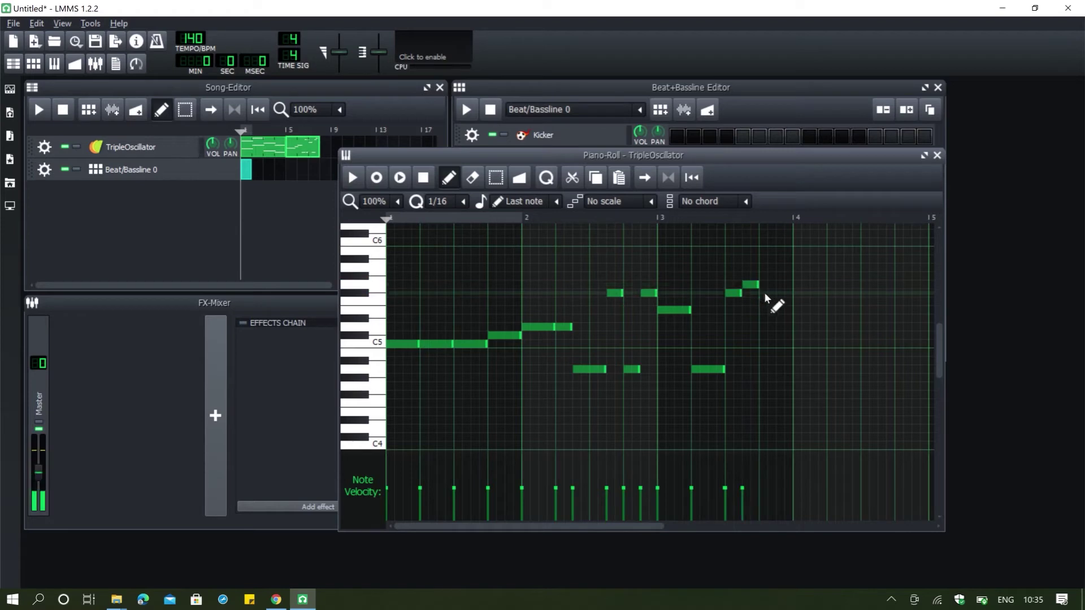
{"action": "left_click", "coordinate": [746, 284]}
{"action": "left_click", "coordinate": [783, 310]}
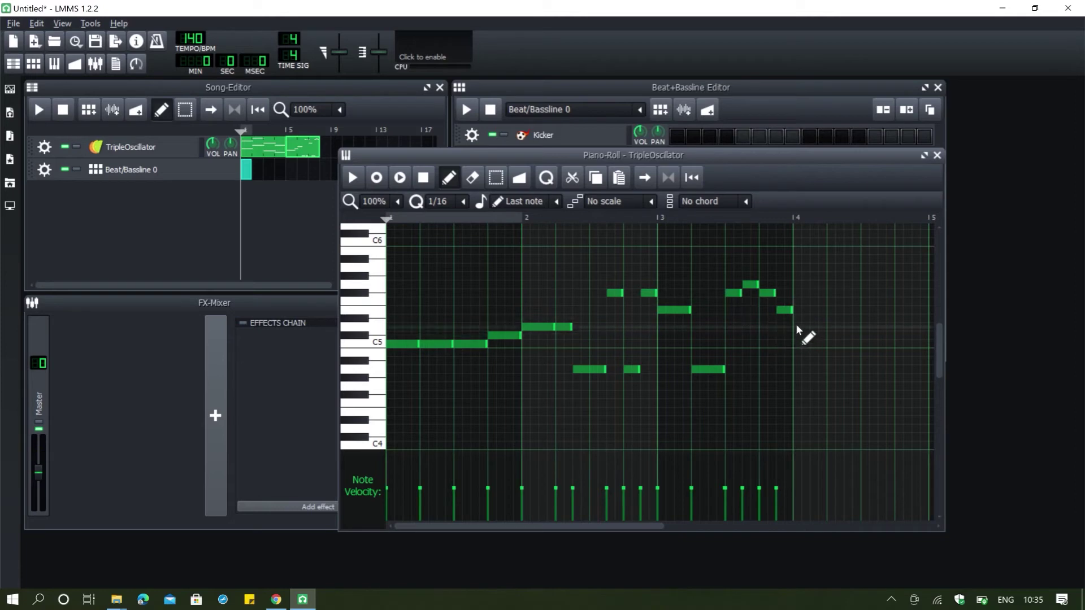
{"action": "left_click", "coordinate": [799, 327]}
{"action": "left_click_drag", "start_coordinate": [825, 326], "coordinate": [825, 325]}
{"action": "left_click", "coordinate": [352, 177]}
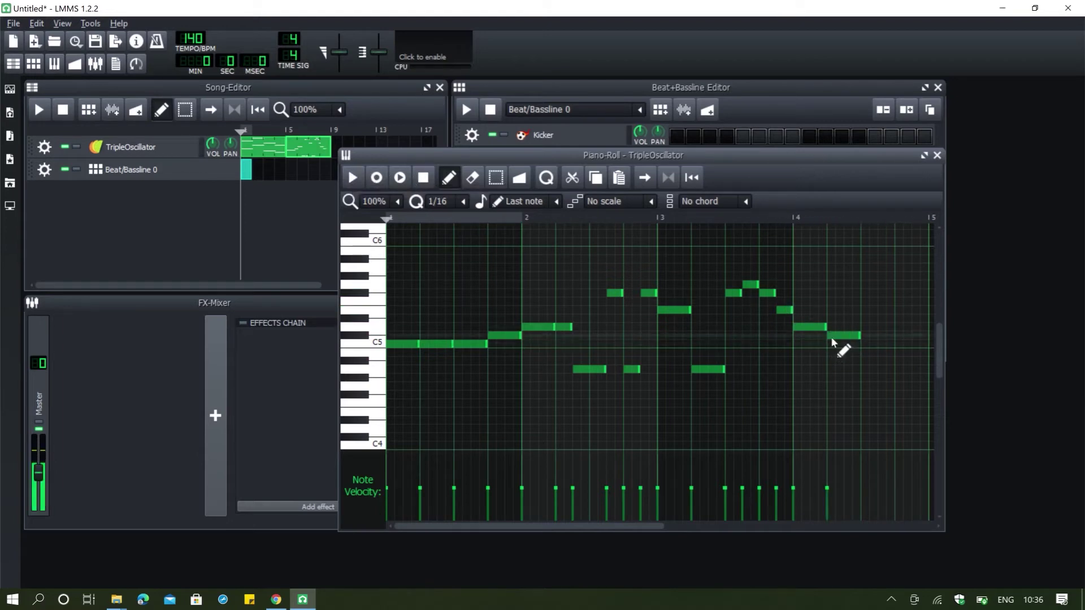
Complete bar 4 with a one-beat B4, a half-beat A4 and a half-beat C#5, play the pattern, and close the Piano-Roll.
{"action": "left_click", "coordinate": [865, 351]}
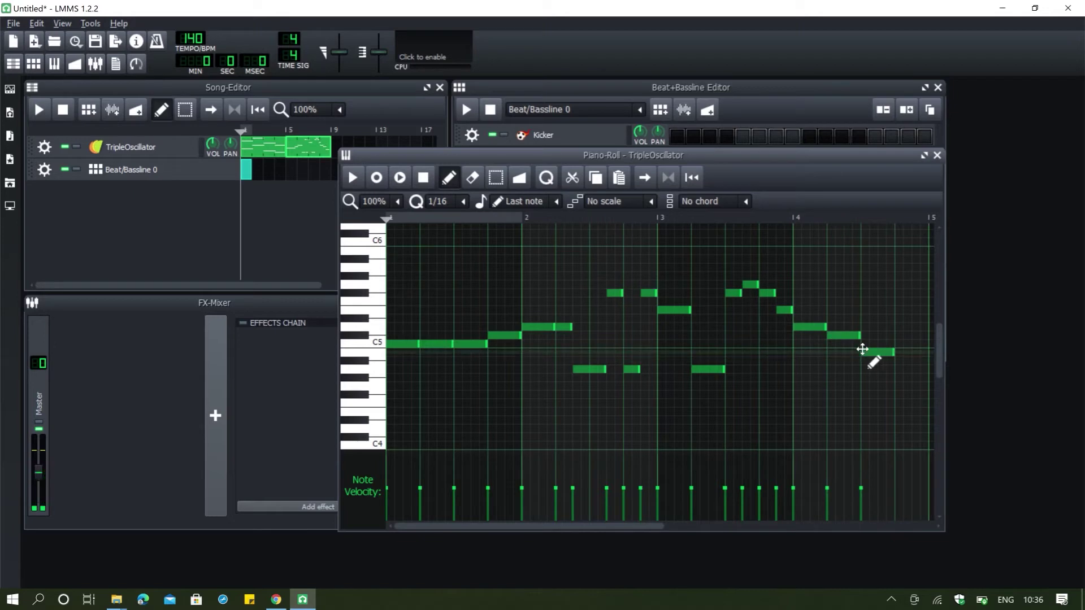
{"action": "scroll", "coordinate": [860, 354], "scroll_direction": "down", "scroll_amount": 2}
{"action": "scroll", "coordinate": [864, 346], "scroll_direction": "up", "scroll_amount": 2}
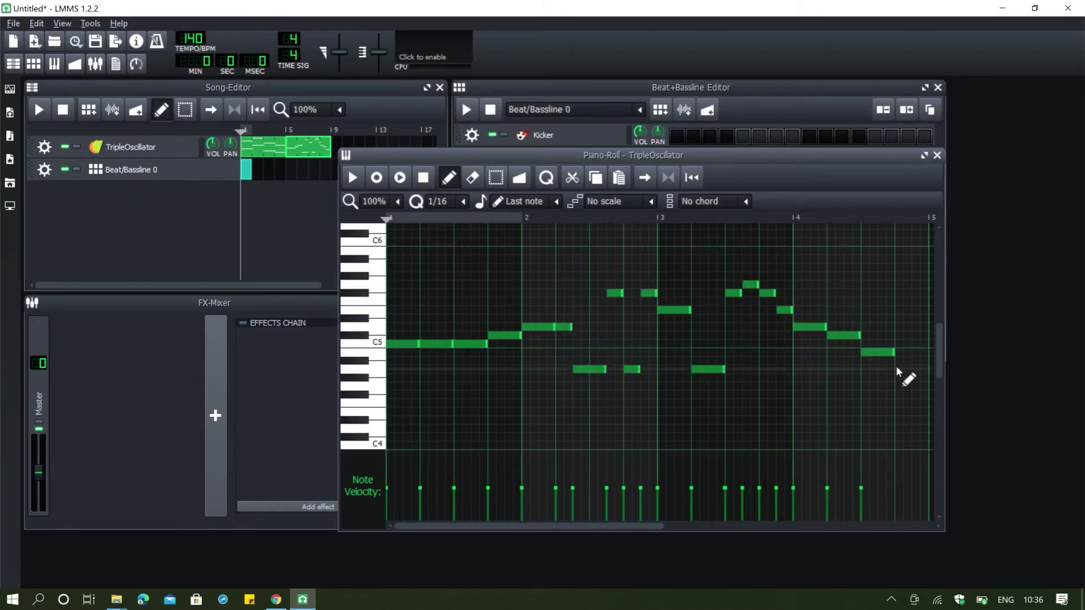
{"action": "left_click", "coordinate": [917, 370]}
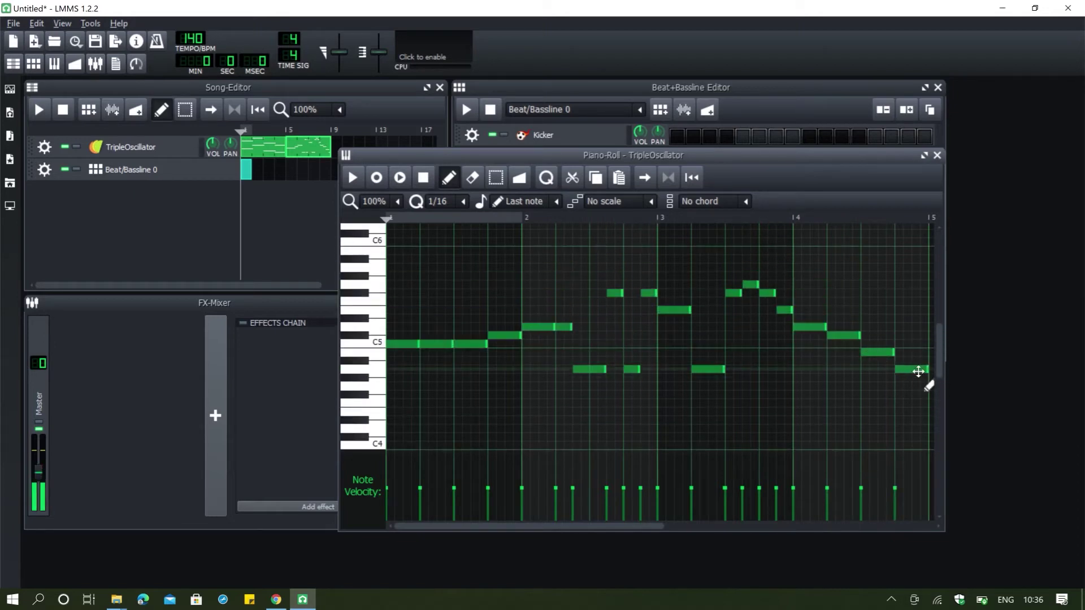
{"action": "left_click_drag", "start_coordinate": [911, 371], "coordinate": [909, 373]}
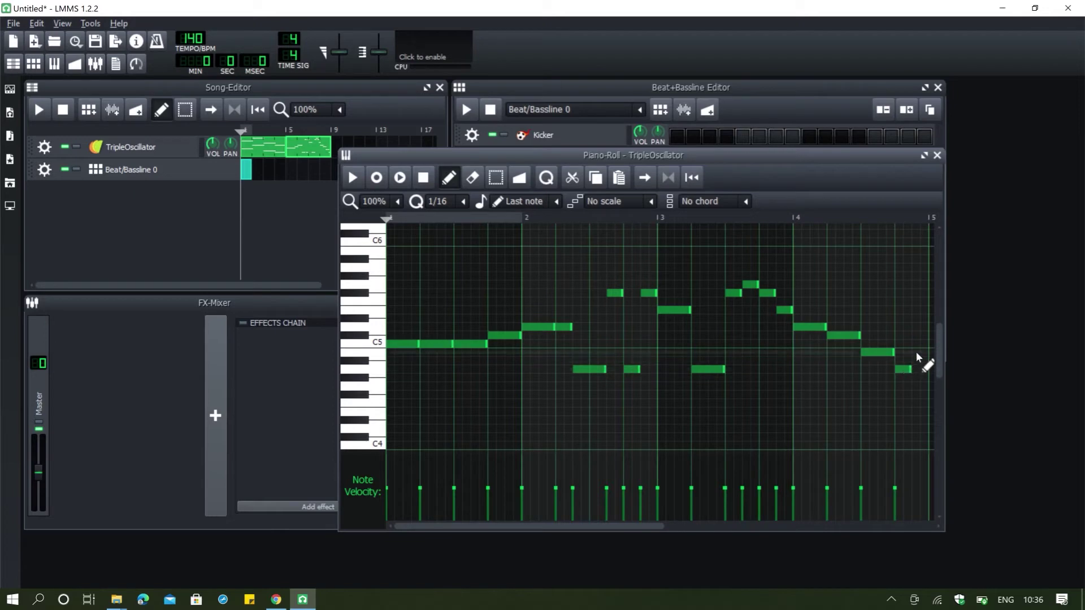
{"action": "left_click", "coordinate": [918, 335]}
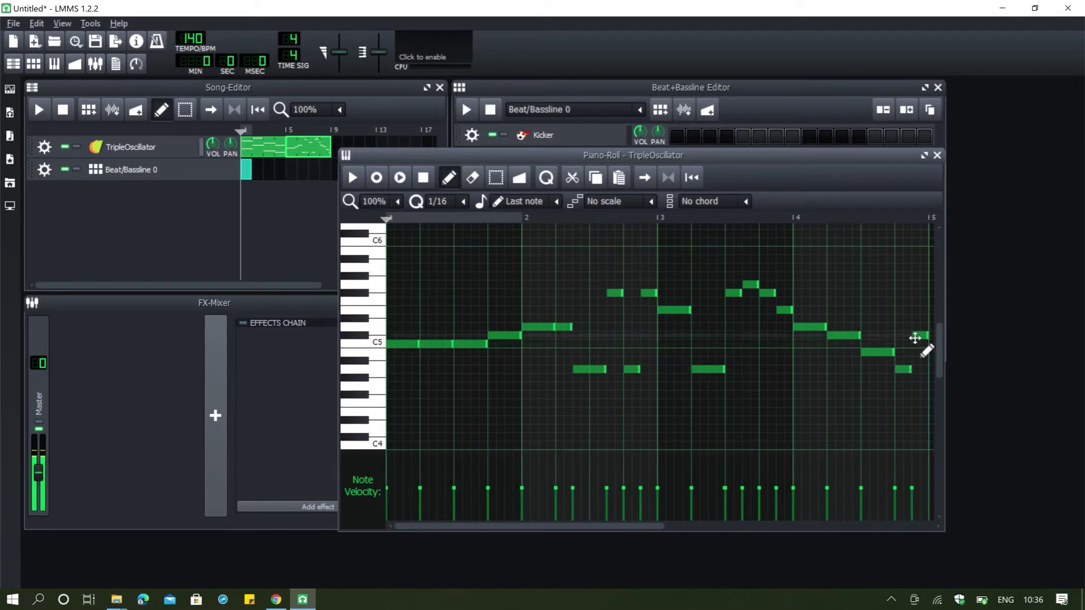
{"action": "left_click", "coordinate": [352, 177]}
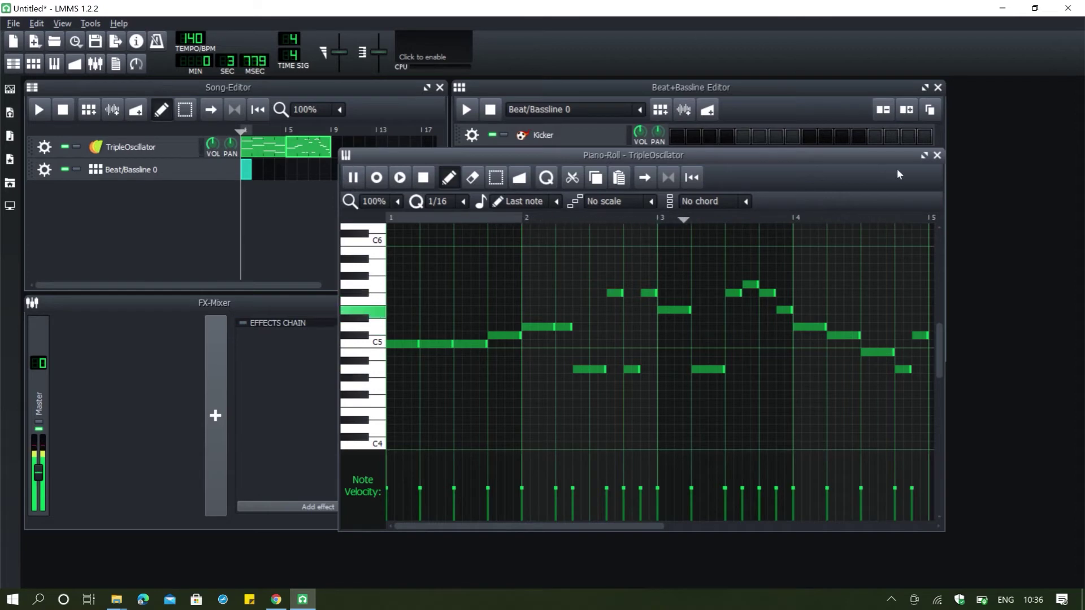
{"action": "left_click", "coordinate": [937, 156]}
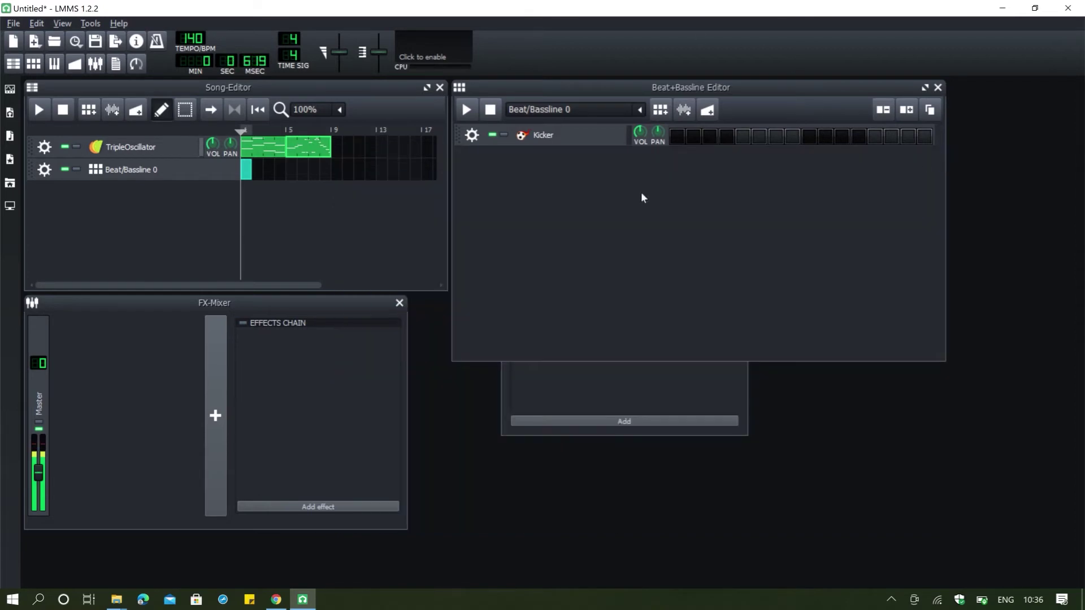
Play the song from the start, then listen to the bar 5 TripleOscillator pattern in the Piano-Roll and close it.
{"action": "left_click", "coordinate": [71, 110]}
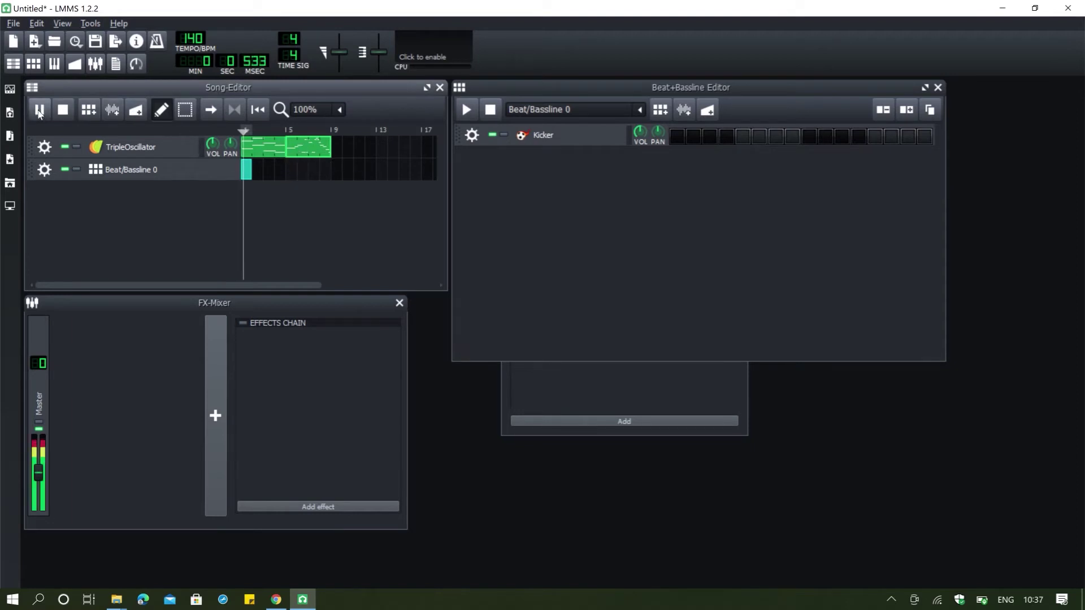
{"action": "double_click", "coordinate": [306, 152]}
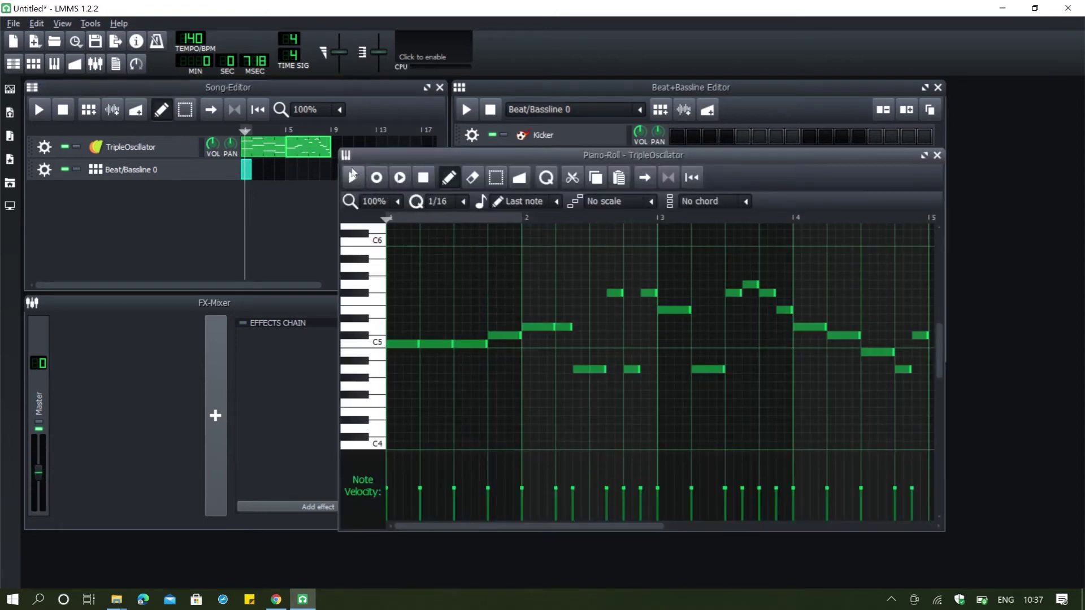
{"action": "left_click", "coordinate": [353, 177]}
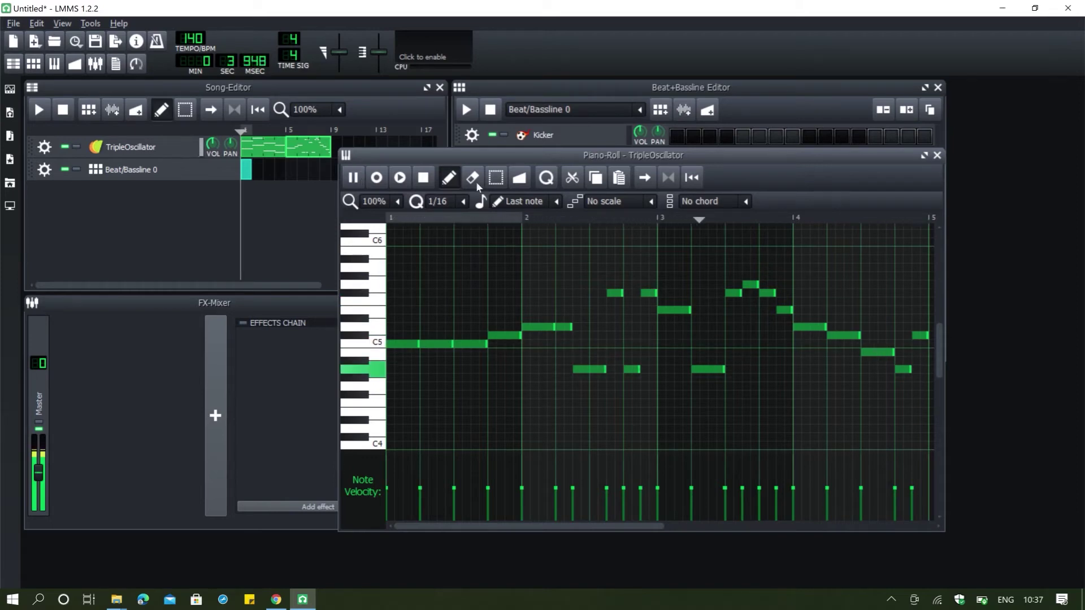
{"action": "key", "text": "space"}
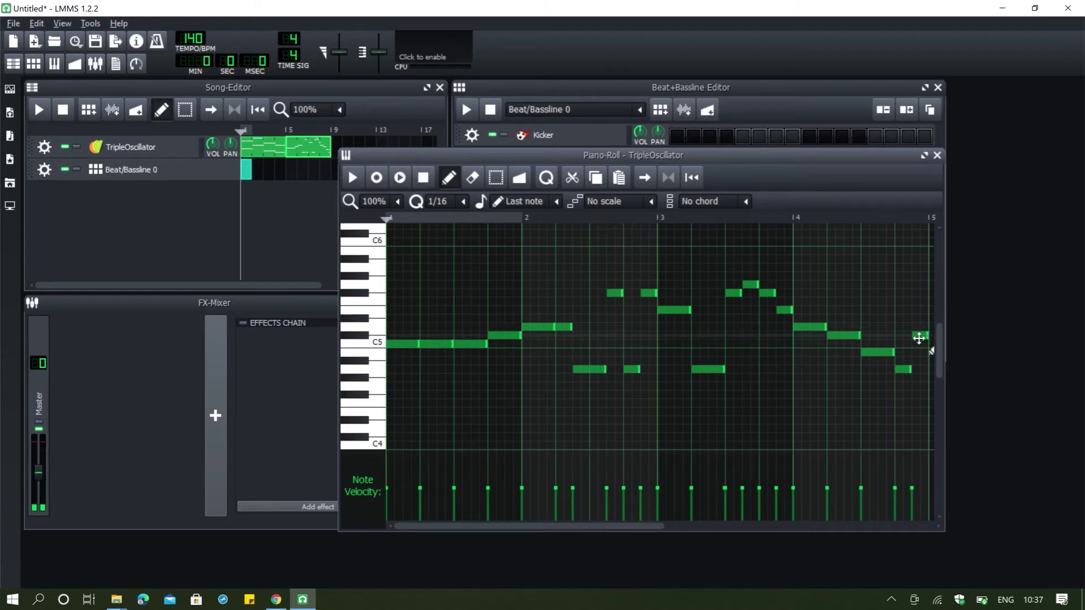
{"action": "left_click", "coordinate": [937, 154]}
Copy the TripleOscillator pattern at bar 5 and paste it at bars 9 and 13 of the song.
{"action": "right_click", "coordinate": [324, 154]}
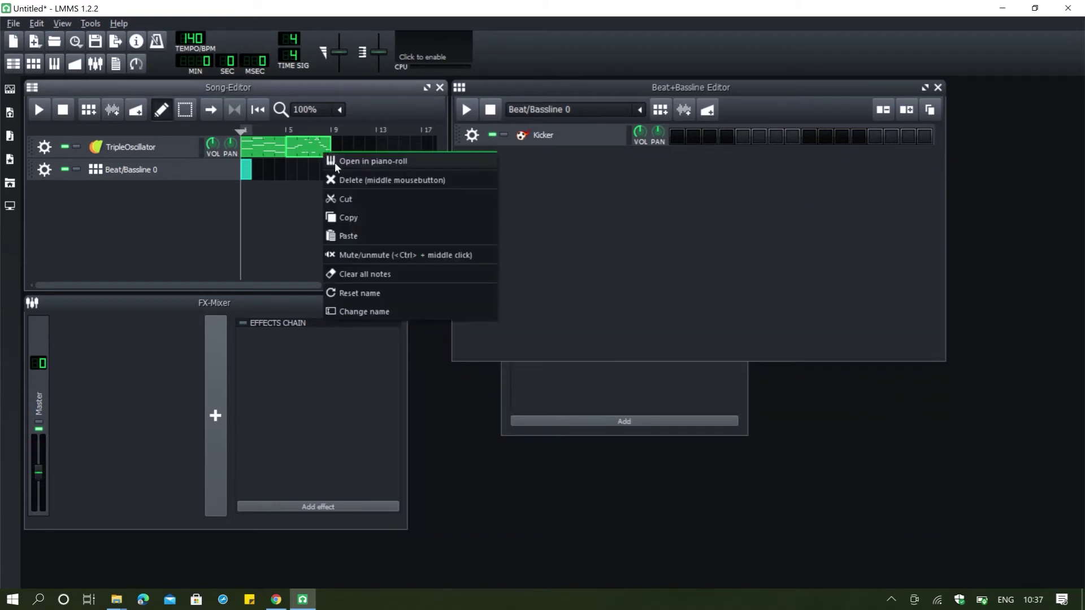
{"action": "left_click", "coordinate": [344, 217]}
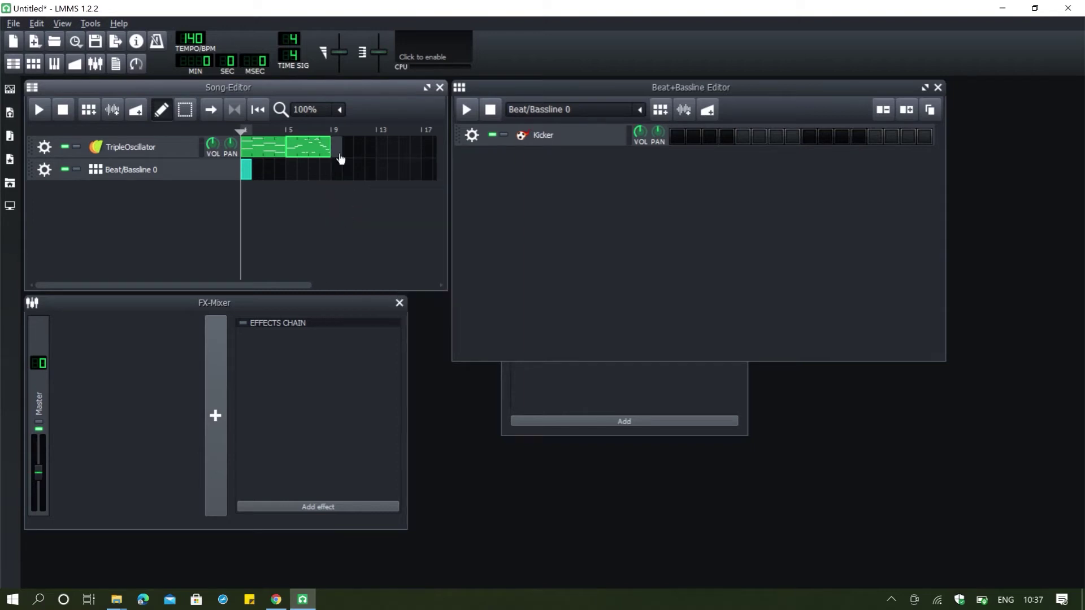
{"action": "right_click", "coordinate": [339, 157]}
{"action": "left_click", "coordinate": [358, 239]}
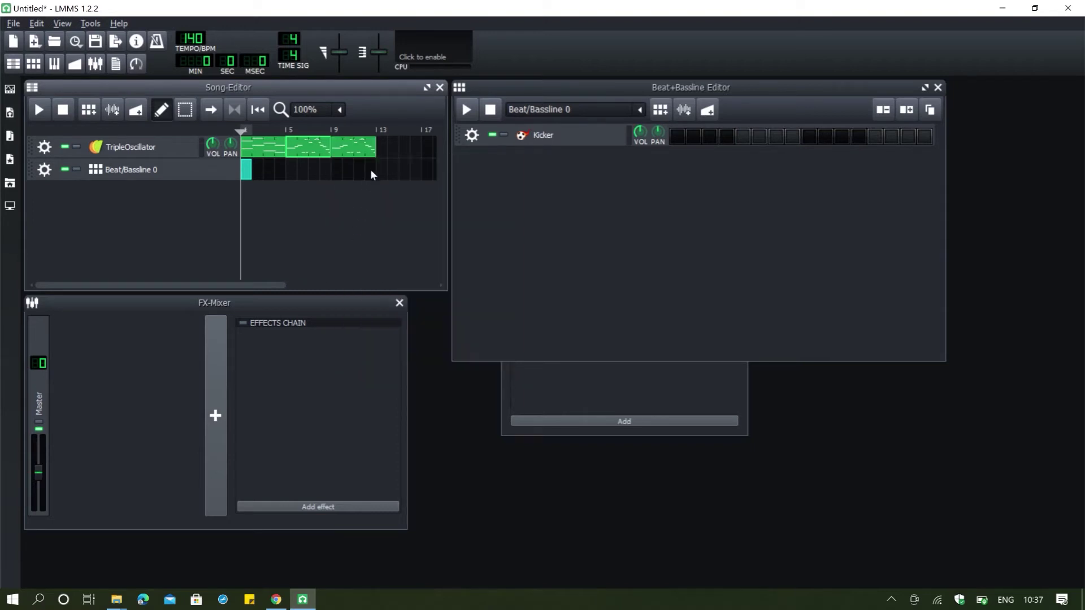
{"action": "right_click", "coordinate": [381, 147]}
{"action": "left_click", "coordinate": [402, 230]}
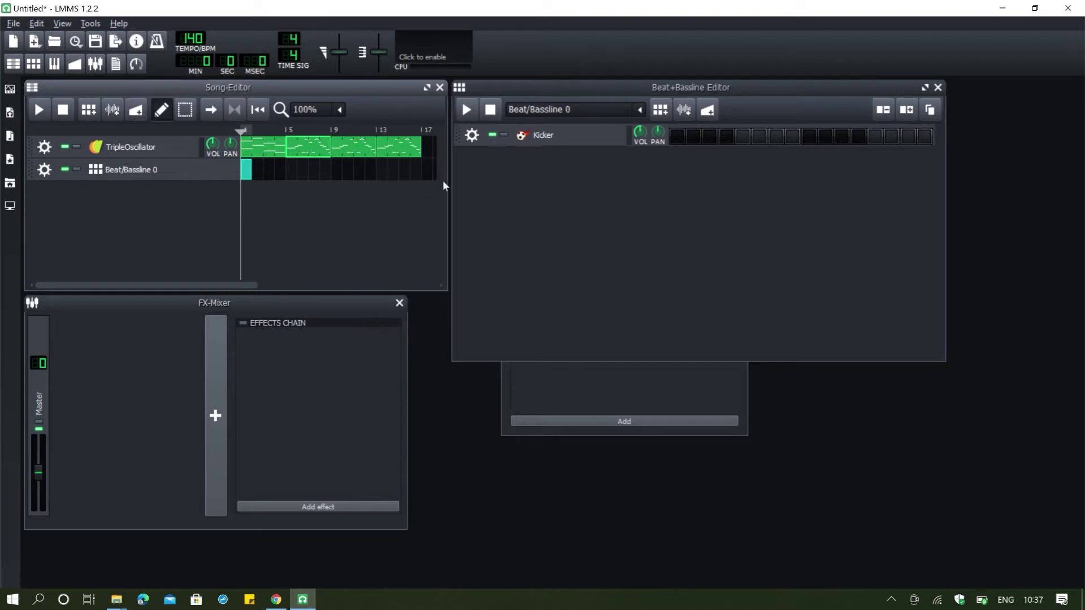
Move the song's playback position to bar 5, play from there, and pause.
{"action": "left_click_drag", "start_coordinate": [241, 132], "coordinate": [287, 132]}
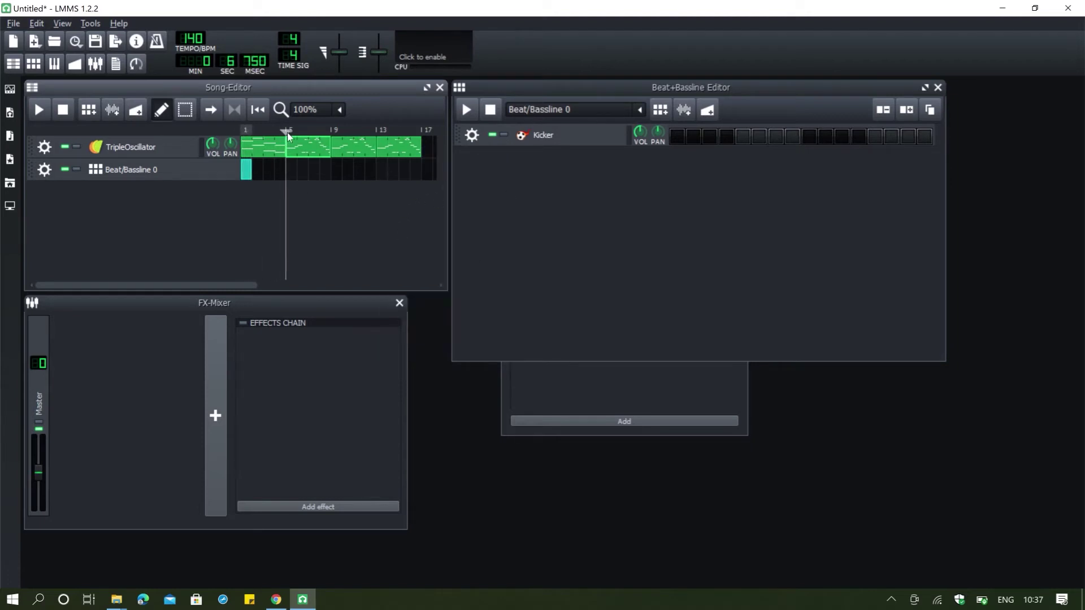
{"action": "left_click", "coordinate": [41, 111]}
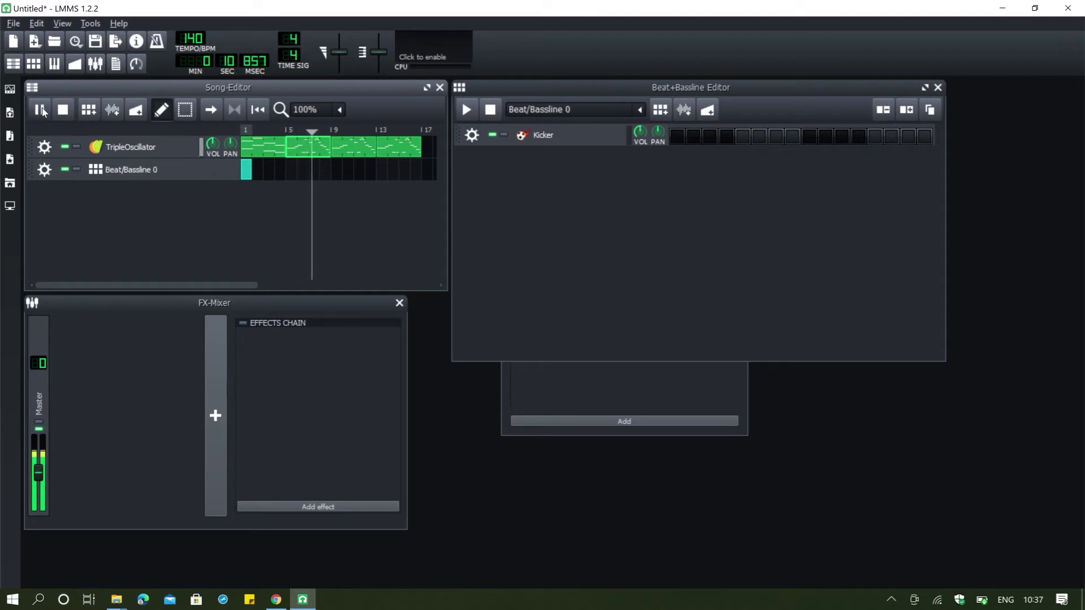
{"action": "left_click", "coordinate": [43, 112]}
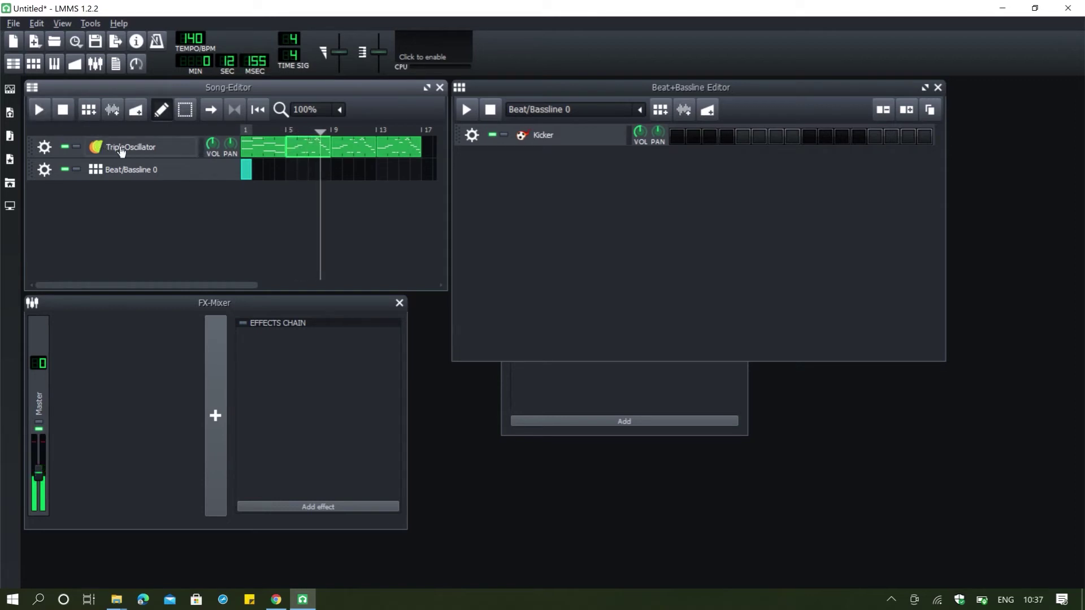
Look at the list of available instrument plugins, and collapse the sidebar again.
{"action": "left_click", "coordinate": [9, 133]}
{"action": "left_click", "coordinate": [11, 105]}
{"action": "left_click", "coordinate": [10, 92]}
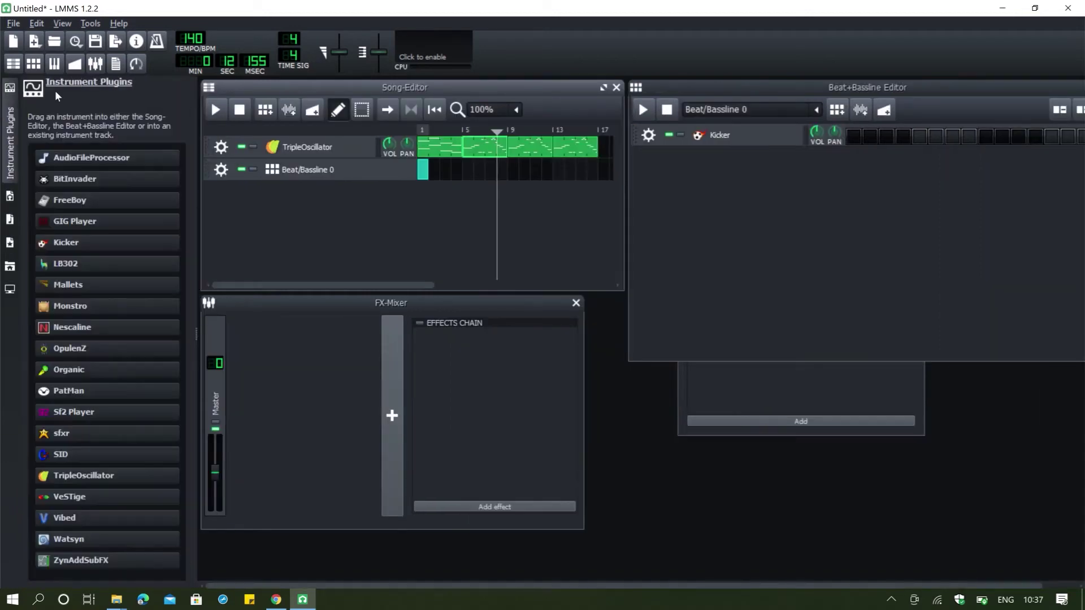
{"action": "left_click", "coordinate": [9, 106]}
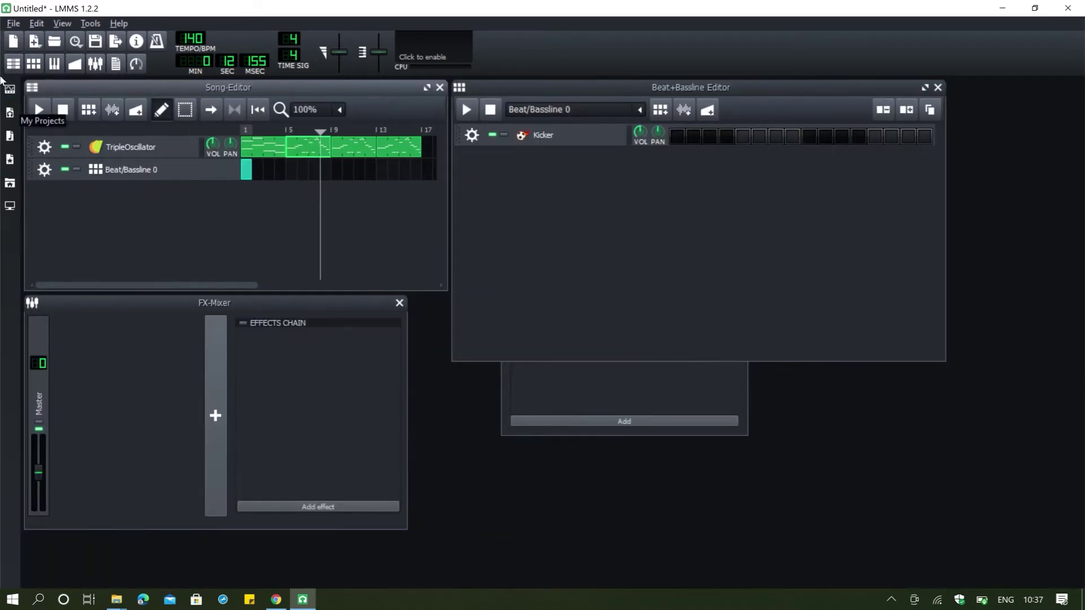
Add a Monstro instrument track to the Song-Editor from the instrument plugins.
{"action": "left_click", "coordinate": [10, 89]}
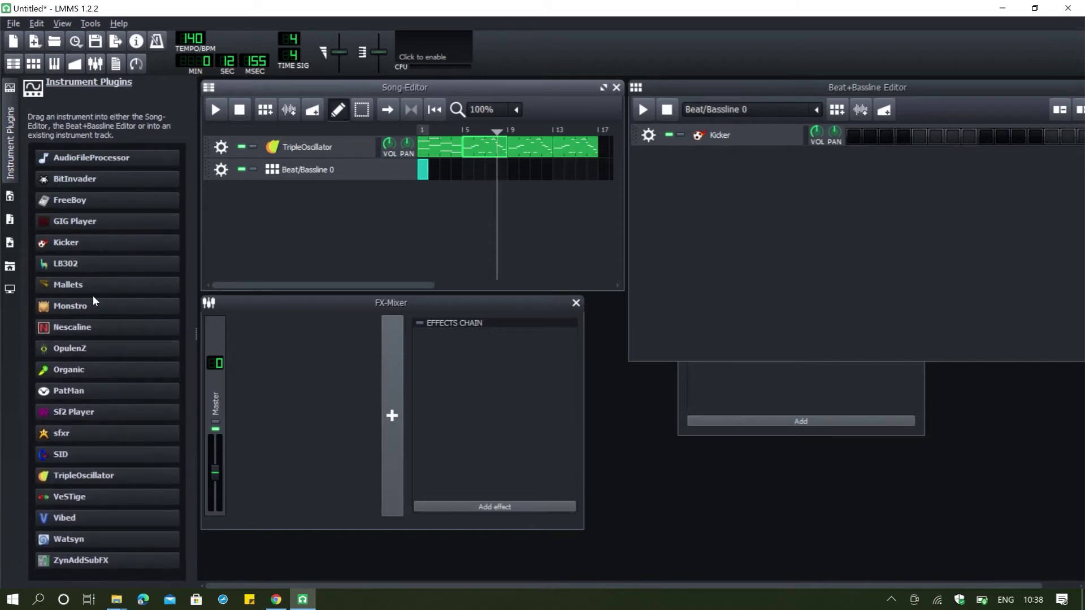
{"action": "mouse_move", "coordinate": [92, 306]}
{"action": "left_mouse_down"}
{"action": "mouse_move", "coordinate": [290, 256]}
{"action": "mouse_move", "coordinate": [174, 270]}
{"action": "mouse_move", "coordinate": [96, 322]}
{"action": "mouse_move", "coordinate": [92, 307]}
{"action": "left_mouse_up"}
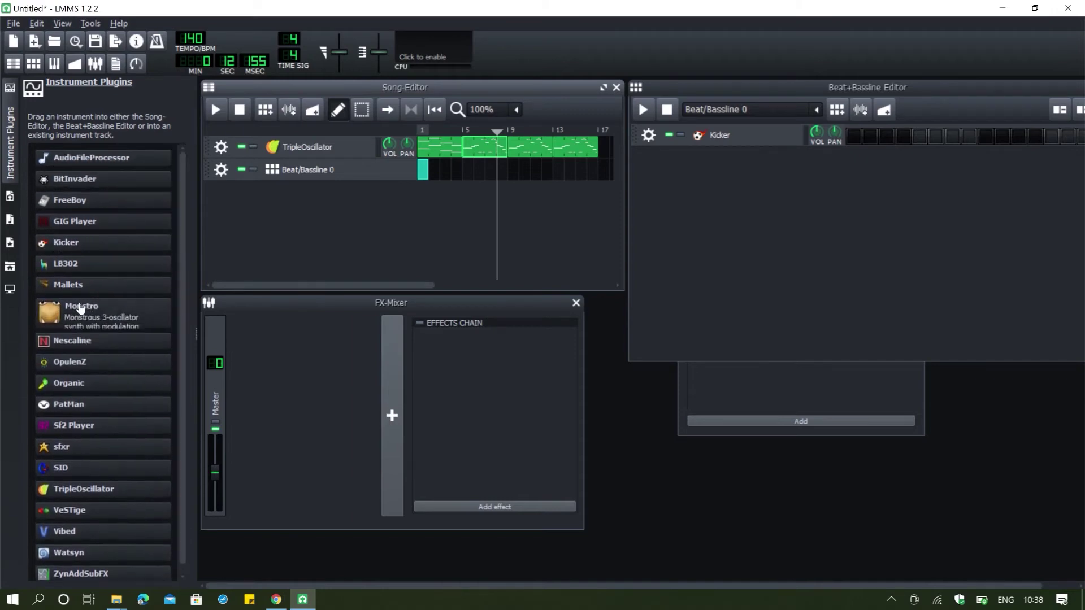
{"action": "left_click_drag", "start_coordinate": [81, 308], "coordinate": [368, 195]}
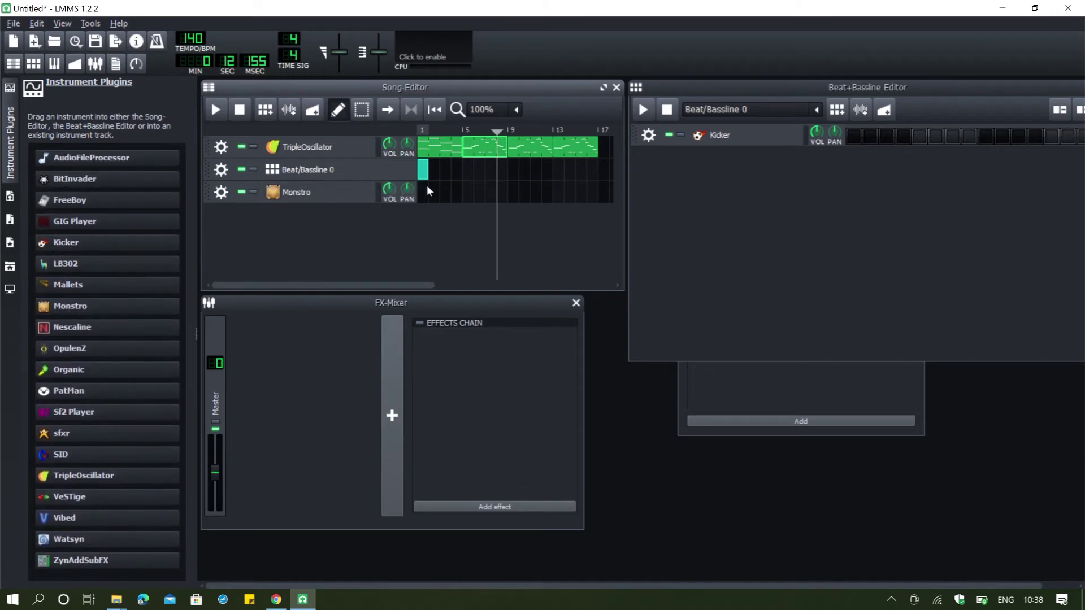
Copy the TripleOscillator pattern at bar 1 to bar 1 of the Monstro track, and cut the original.
{"action": "right_click", "coordinate": [436, 152]}
{"action": "left_click", "coordinate": [448, 210]}
{"action": "right_click", "coordinate": [425, 198]}
{"action": "left_click", "coordinate": [446, 278]}
{"action": "right_click", "coordinate": [434, 152]}
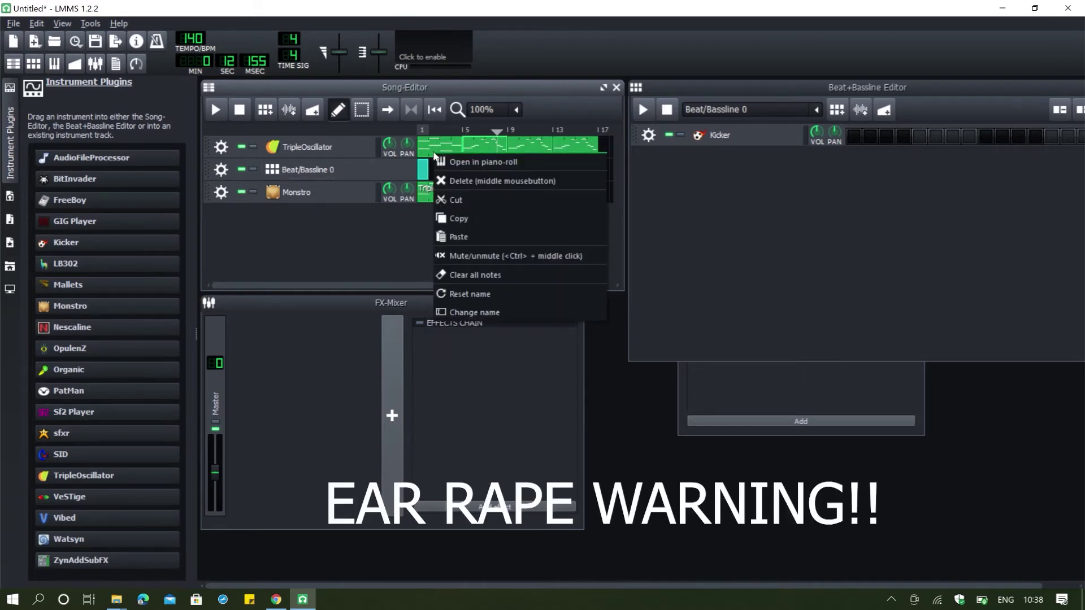
{"action": "left_click", "coordinate": [454, 200]}
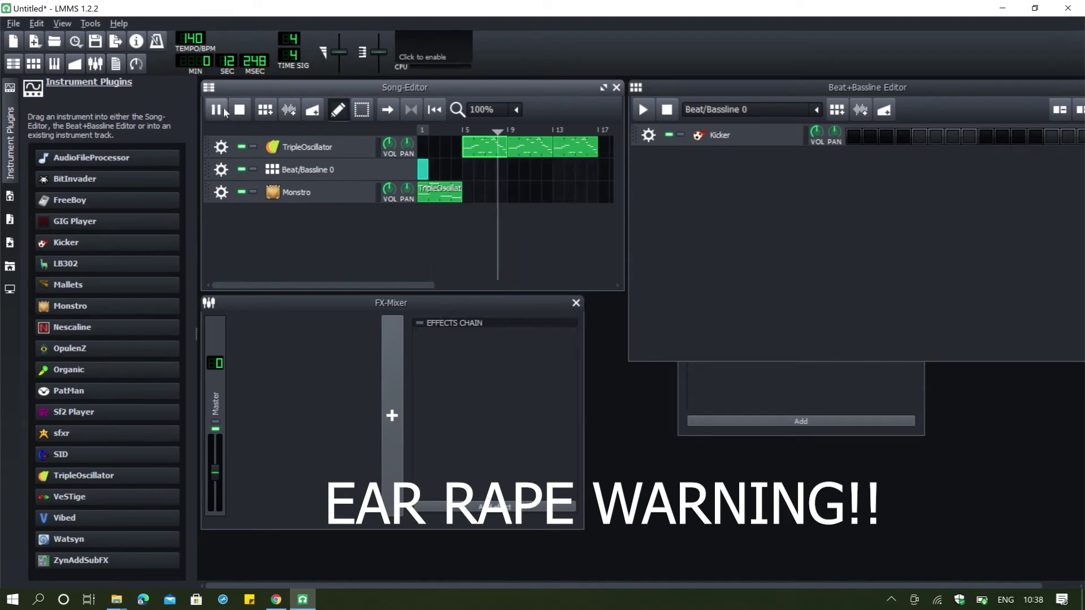
Listen to the song from bar 1, then swap the Monstro track's instrument for Mallets and listen again.
{"action": "left_click", "coordinate": [421, 130]}
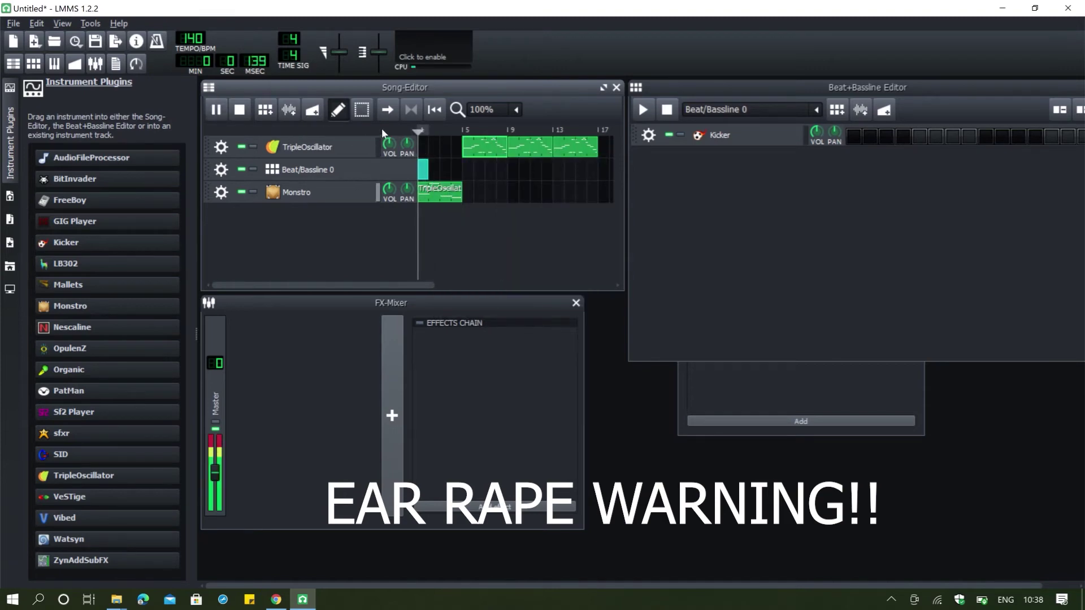
{"action": "left_click", "coordinate": [249, 107]}
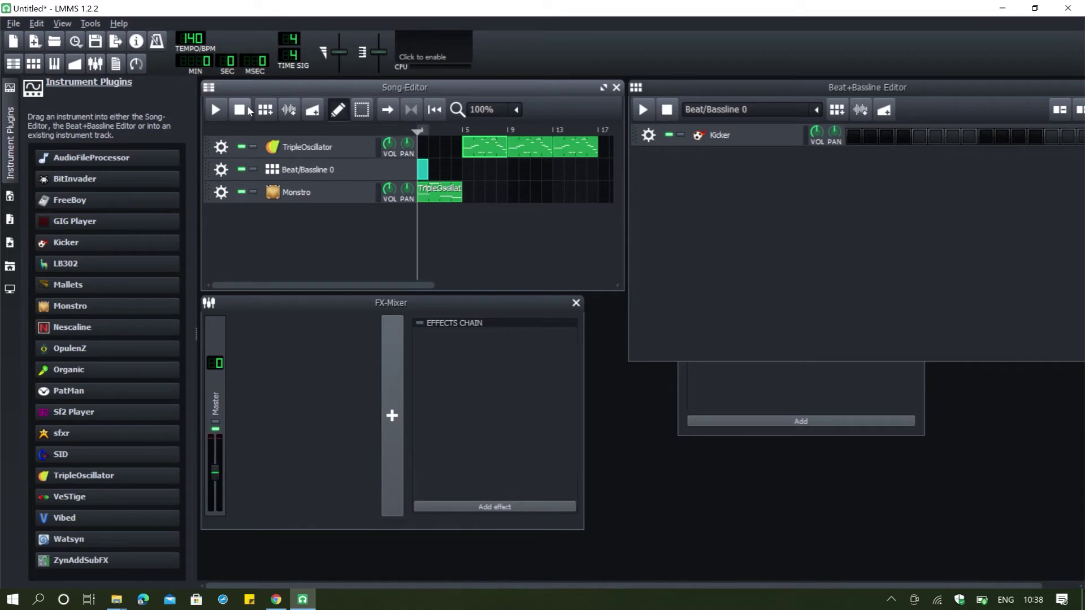
{"action": "left_click_drag", "start_coordinate": [68, 286], "coordinate": [316, 195]}
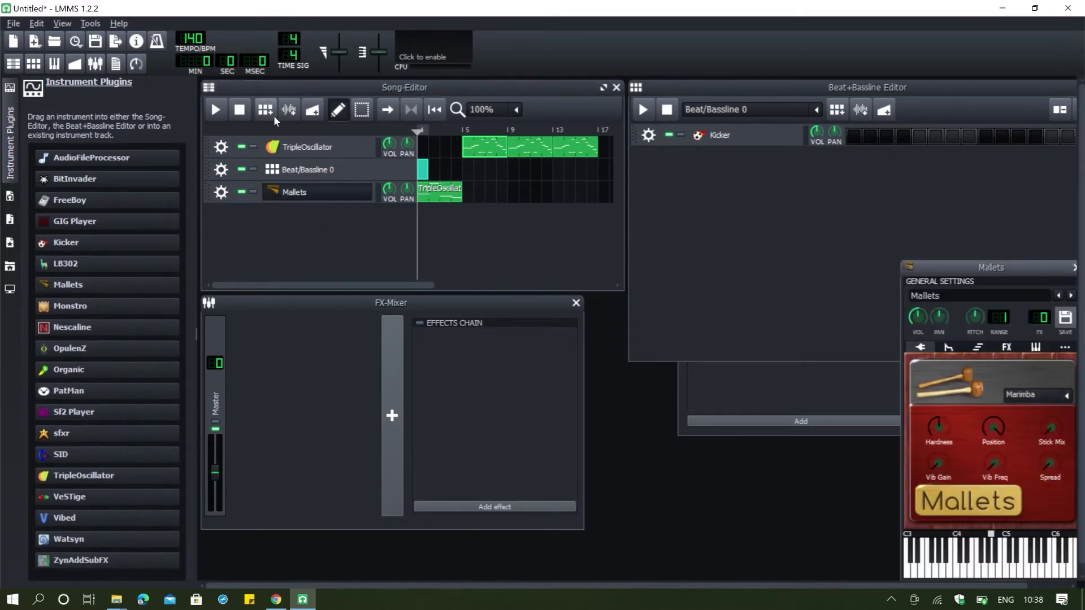
{"action": "left_click", "coordinate": [217, 109]}
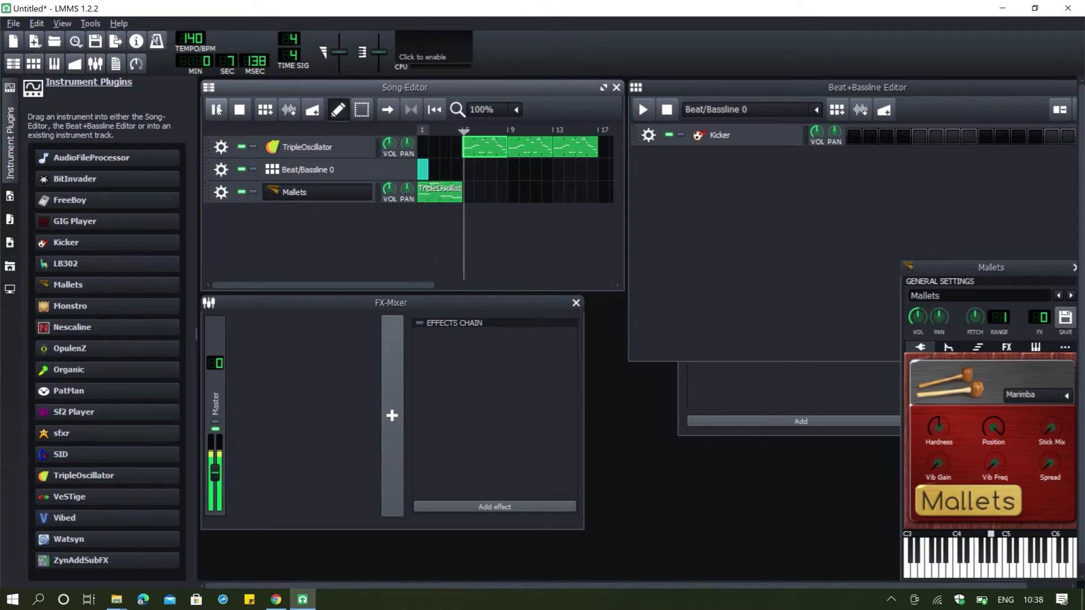
{"action": "left_click", "coordinate": [218, 110]}
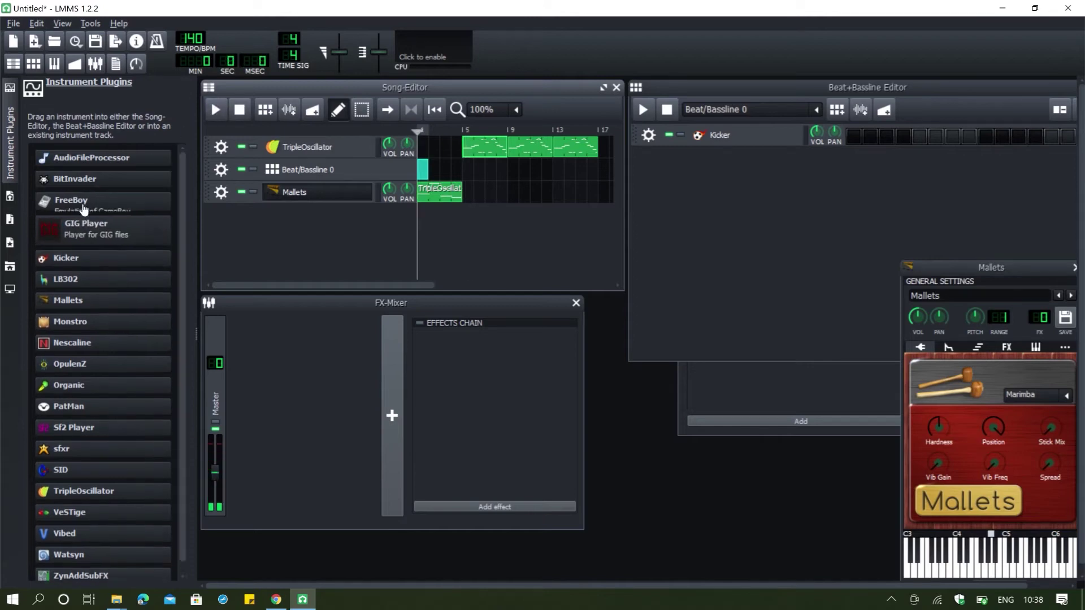
Replace the Mallets track's instrument with FreeBoy and move its window fully into view.
{"action": "left_click_drag", "start_coordinate": [90, 200], "coordinate": [237, 185]}
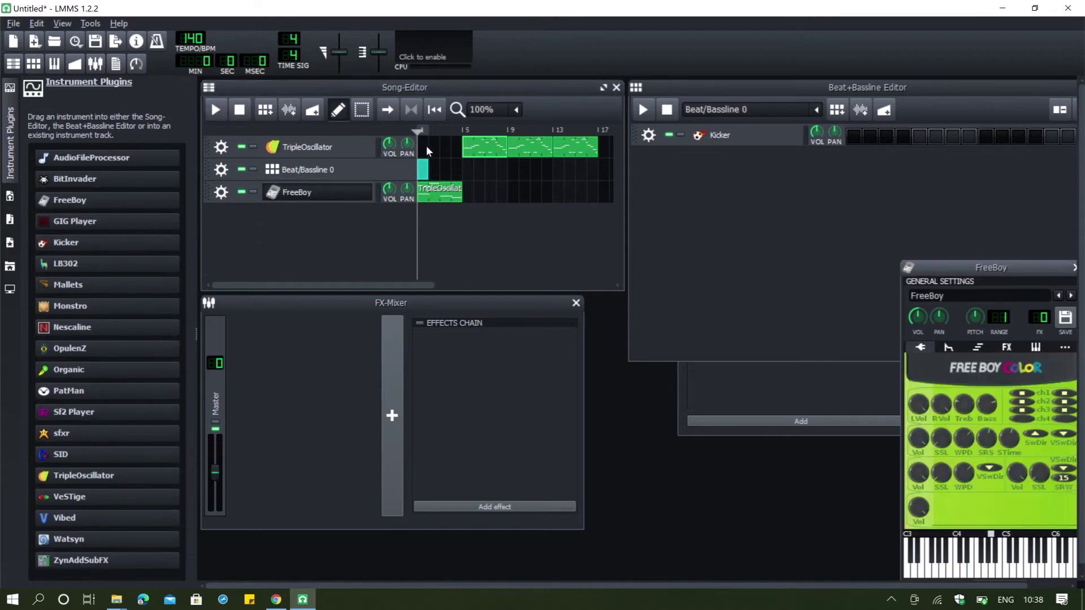
{"action": "left_click_drag", "start_coordinate": [959, 269], "coordinate": [726, 156]}
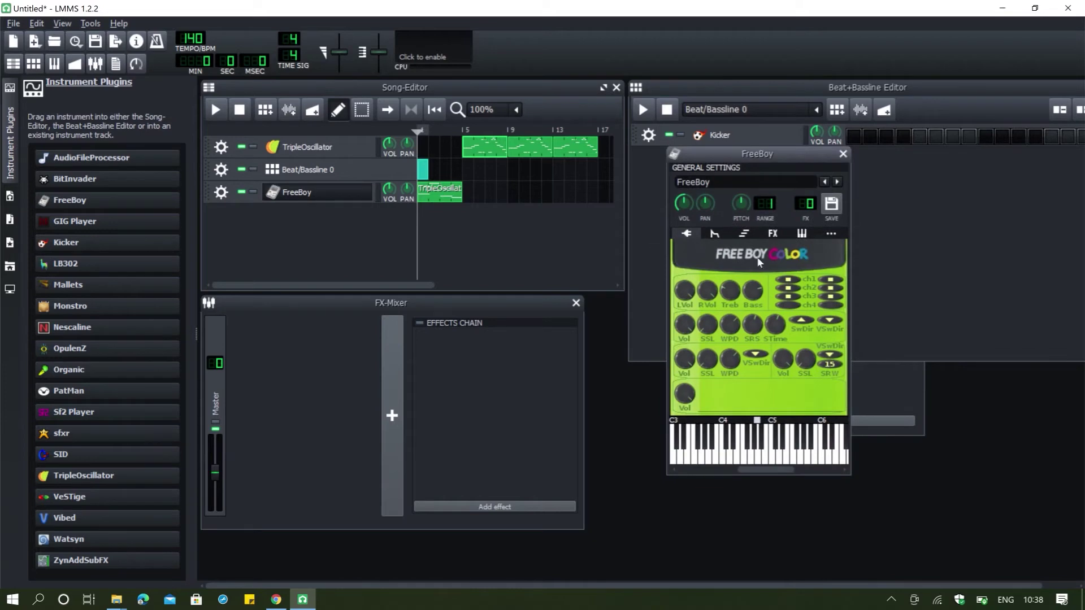
{"action": "left_click", "coordinate": [690, 333]}
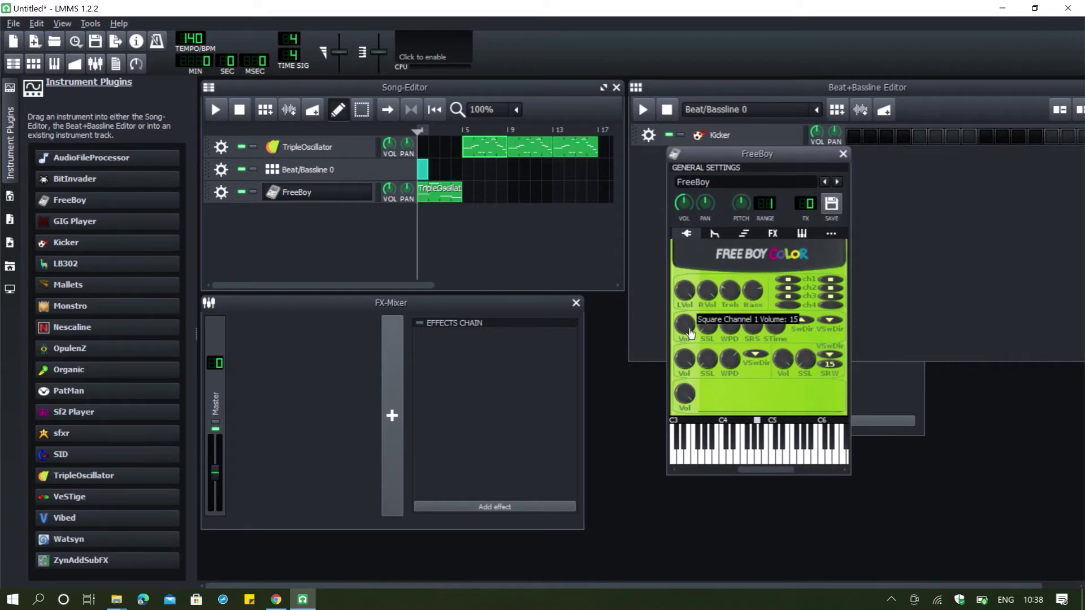
Set the new FreeBoy track's volume to 28.8%, try a note, and play the song to check it.
{"action": "left_click", "coordinate": [390, 191]}
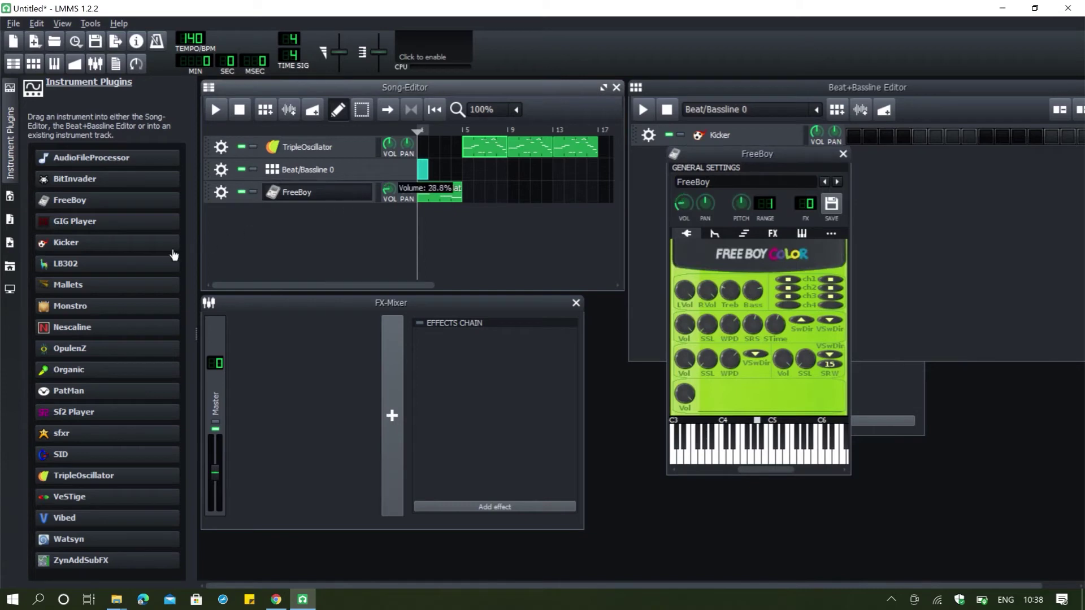
{"action": "left_click", "coordinate": [763, 448]}
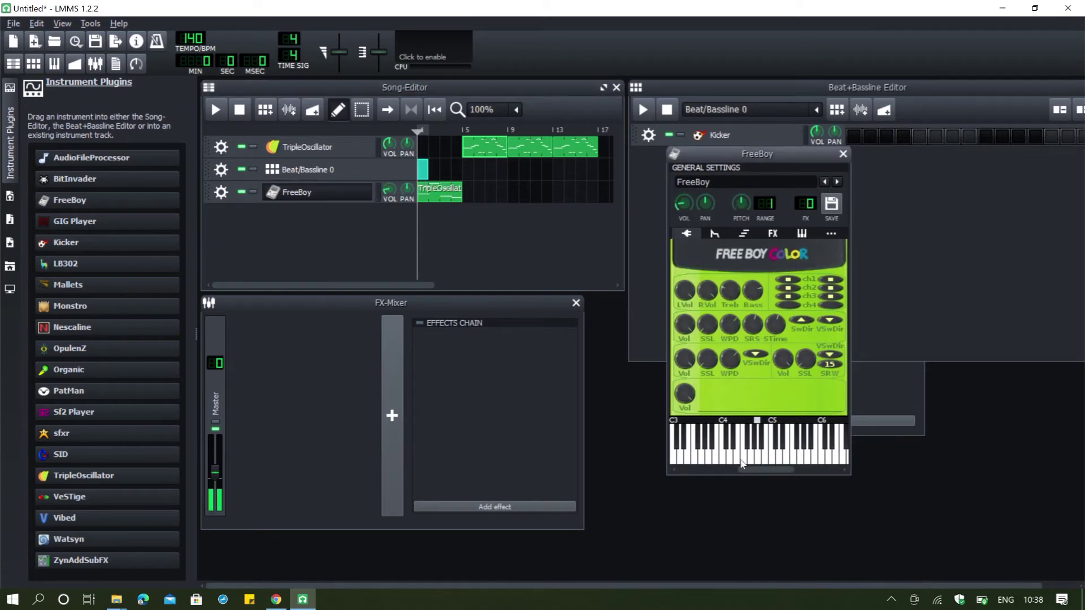
{"action": "left_click", "coordinate": [215, 110]}
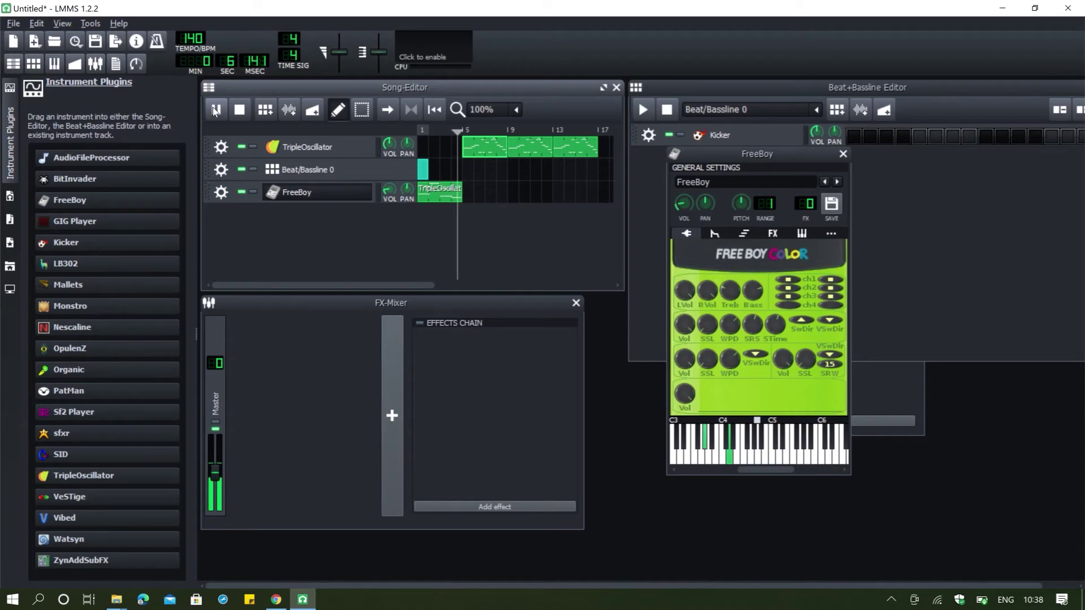
{"action": "left_click", "coordinate": [215, 110]}
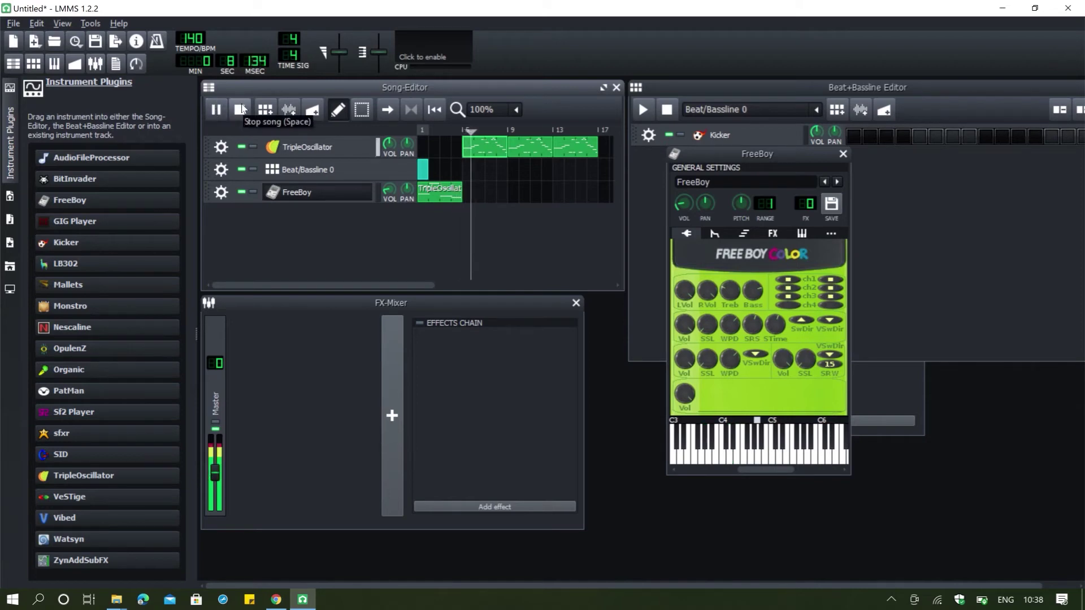
Replace the TripleOscillator instrument on the first track with FreeBoy, then play the song and stop it.
{"action": "left_click_drag", "start_coordinate": [79, 211], "coordinate": [305, 147]}
{"action": "left_click", "coordinate": [215, 109]}
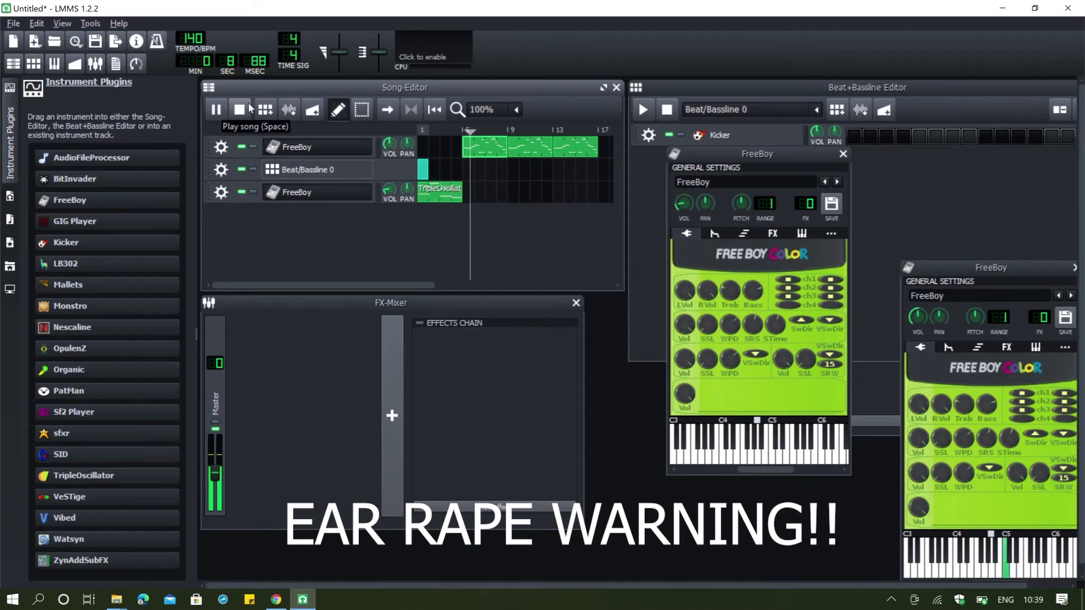
{"action": "left_click", "coordinate": [240, 112]}
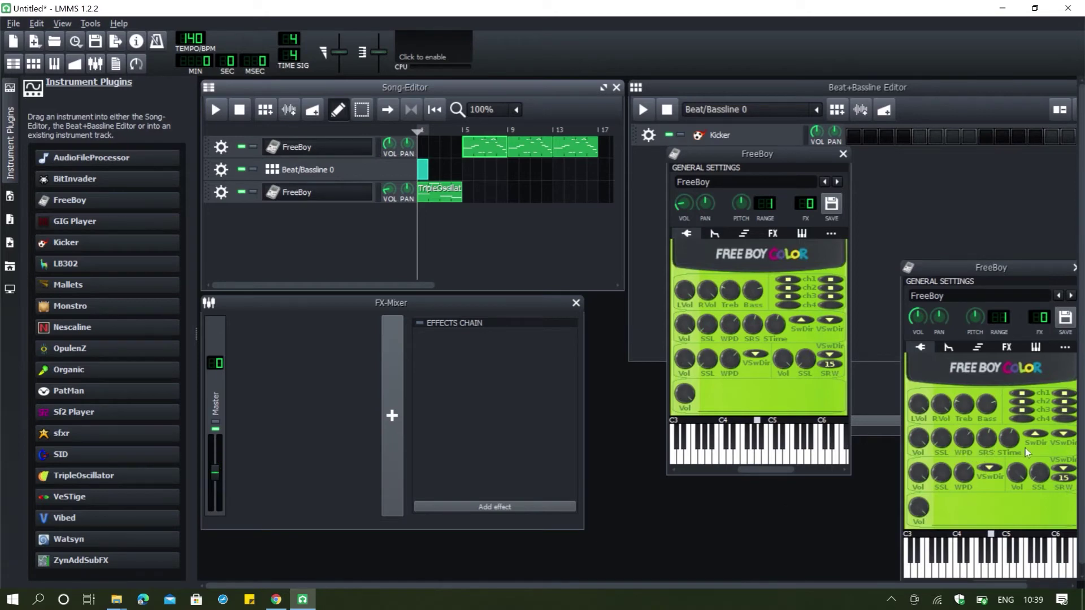
Move the first track's FreeBoy window into view and look over its sweep, output volume and envelope settings.
{"action": "left_click", "coordinate": [1074, 472]}
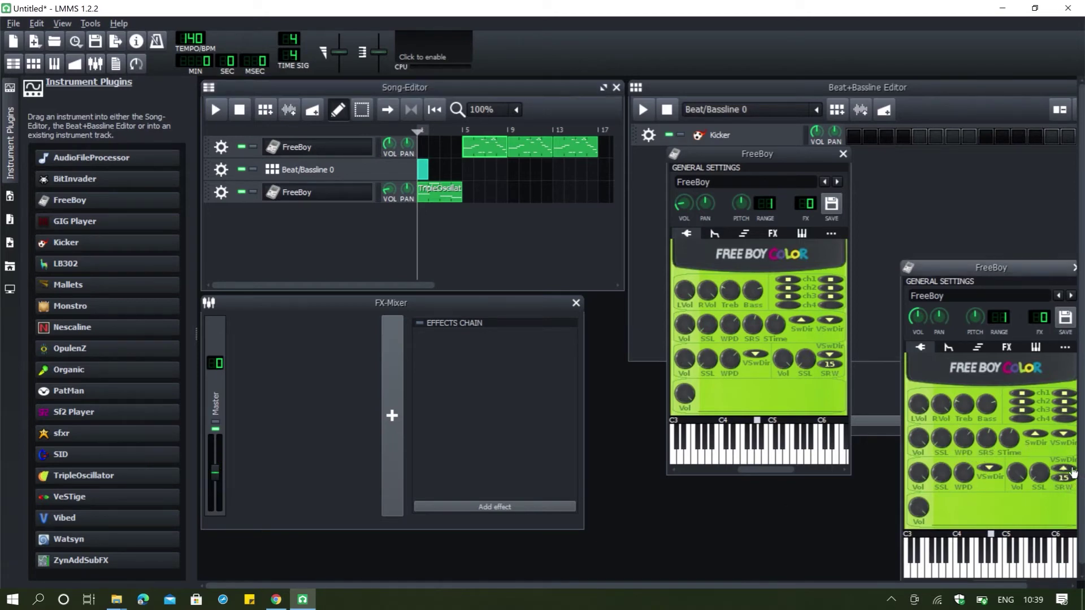
{"action": "left_click_drag", "start_coordinate": [984, 280], "coordinate": [964, 290]}
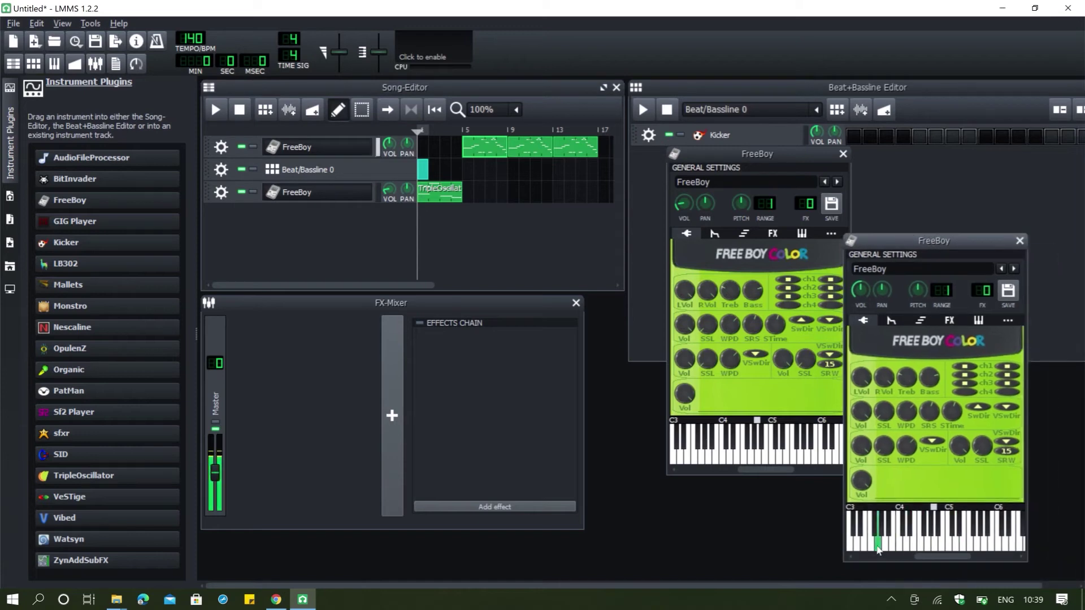
{"action": "double_click", "coordinate": [884, 380]}
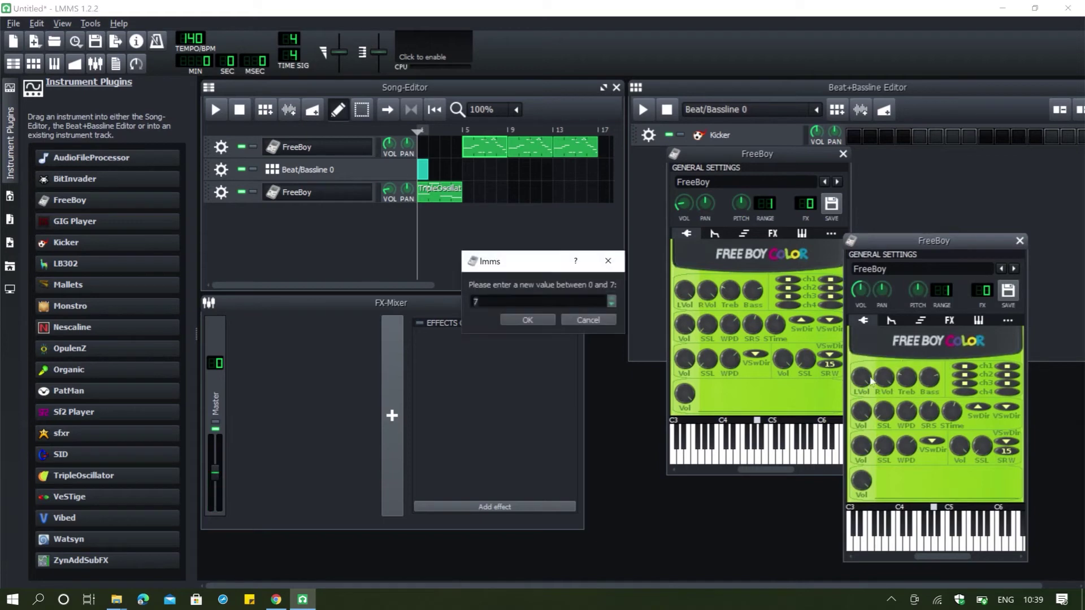
{"action": "left_click", "coordinate": [548, 318]}
{"action": "left_click", "coordinate": [890, 321]}
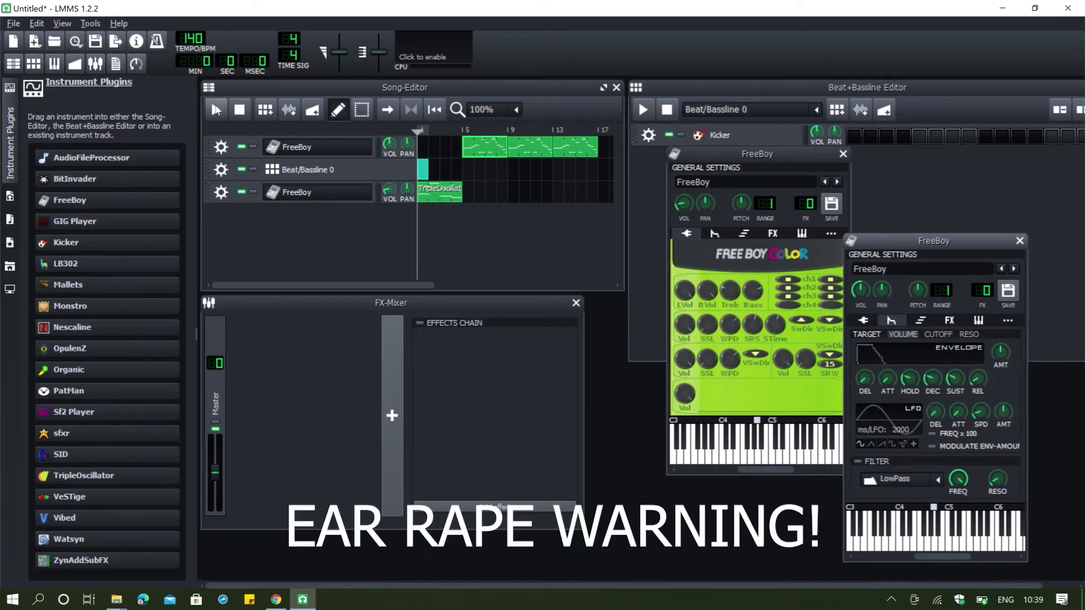
Play and stop the song, then set the first FreeBoy track's filter cutoff frequency to 11984 Hz.
{"action": "key", "text": "space"}
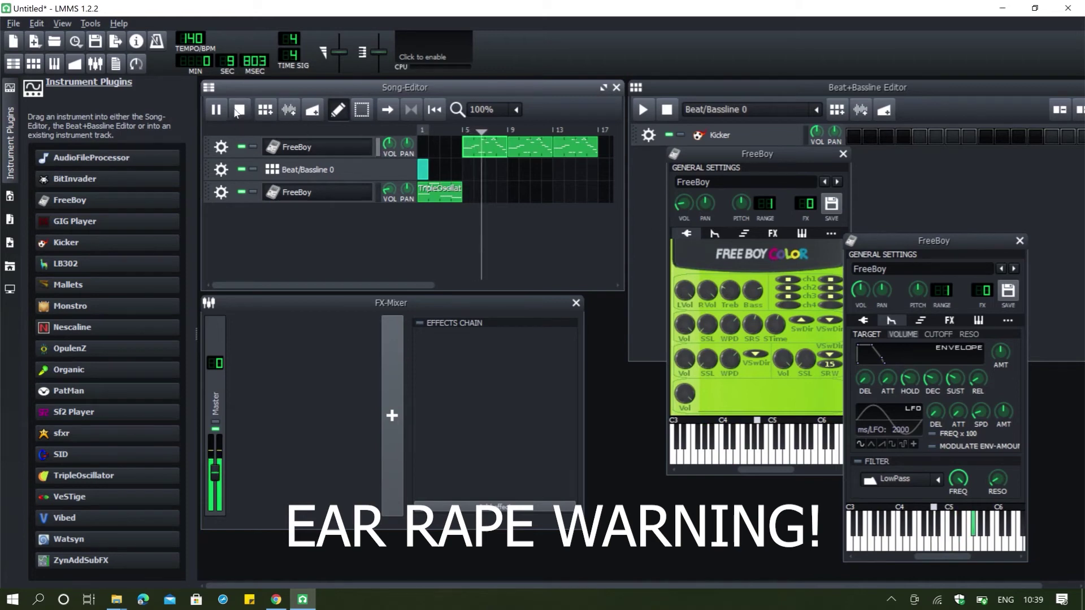
{"action": "left_click", "coordinate": [239, 109]}
{"action": "left_click", "coordinate": [959, 471]}
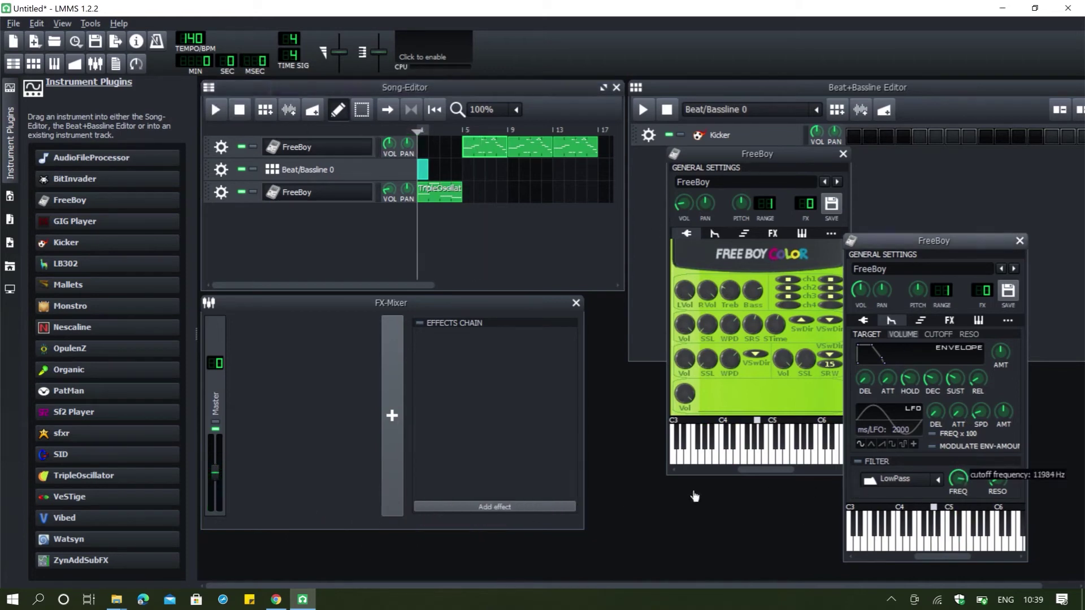
Set the first FreeBoy track's volume to 19.2% and play the song again from bar 1.
{"action": "left_click", "coordinate": [215, 109]}
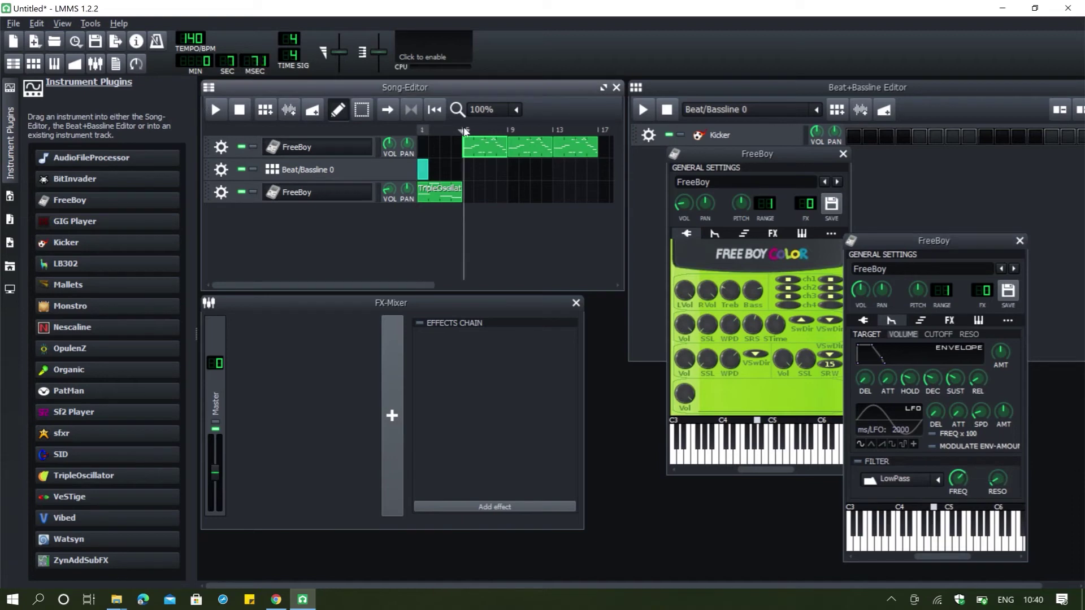
{"action": "left_click", "coordinate": [215, 109]}
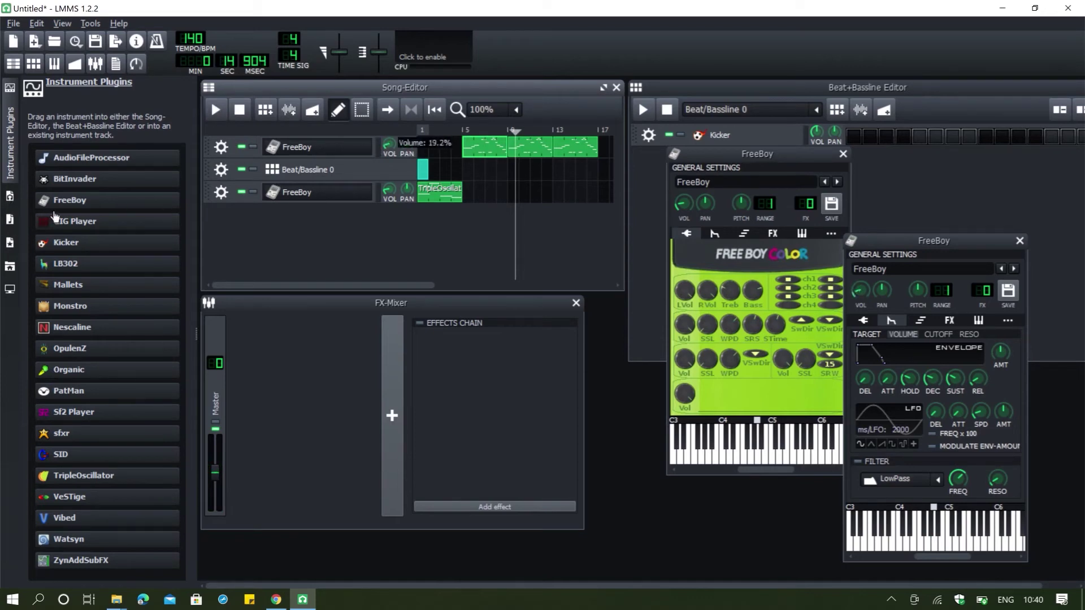
{"action": "left_click", "coordinate": [209, 114]}
{"action": "left_click", "coordinate": [422, 132]}
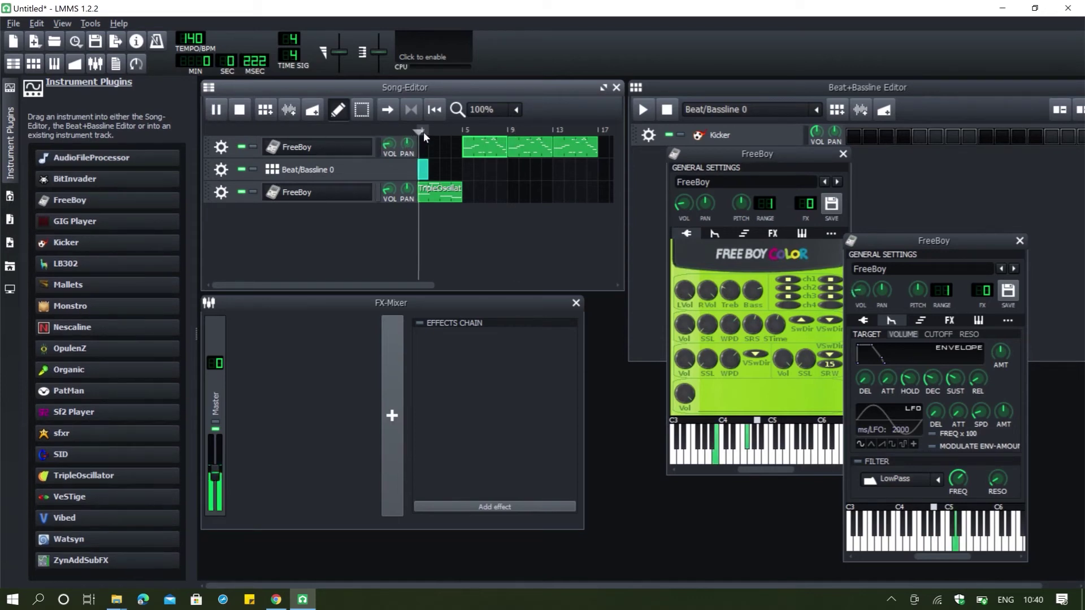
Close both FreeBoy windows, then readjust the first track's volume during playback and stop the song.
{"action": "left_click", "coordinate": [1020, 241]}
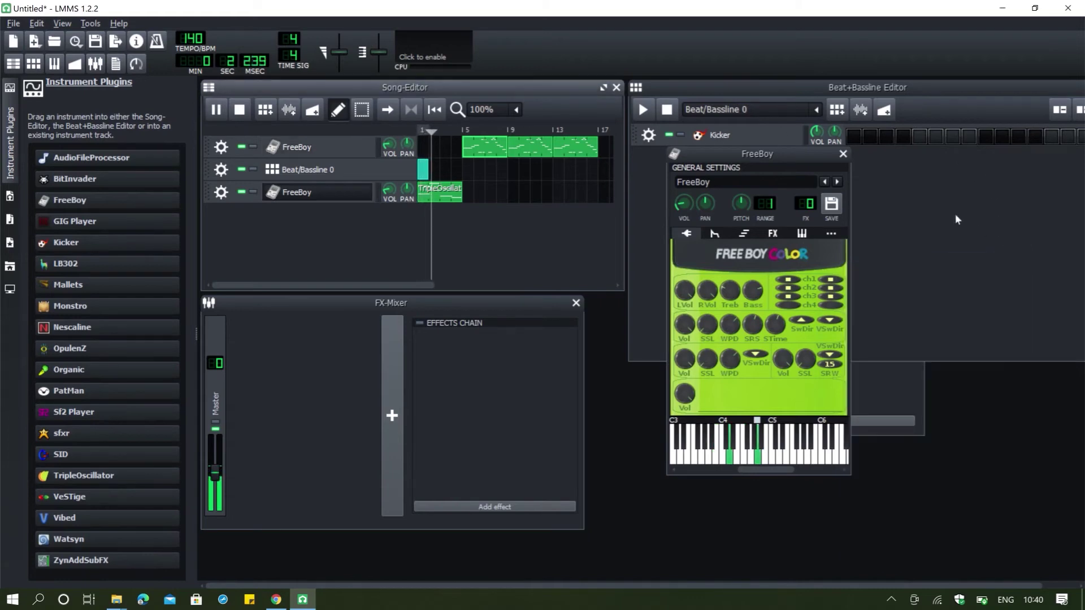
{"action": "left_click", "coordinate": [844, 154]}
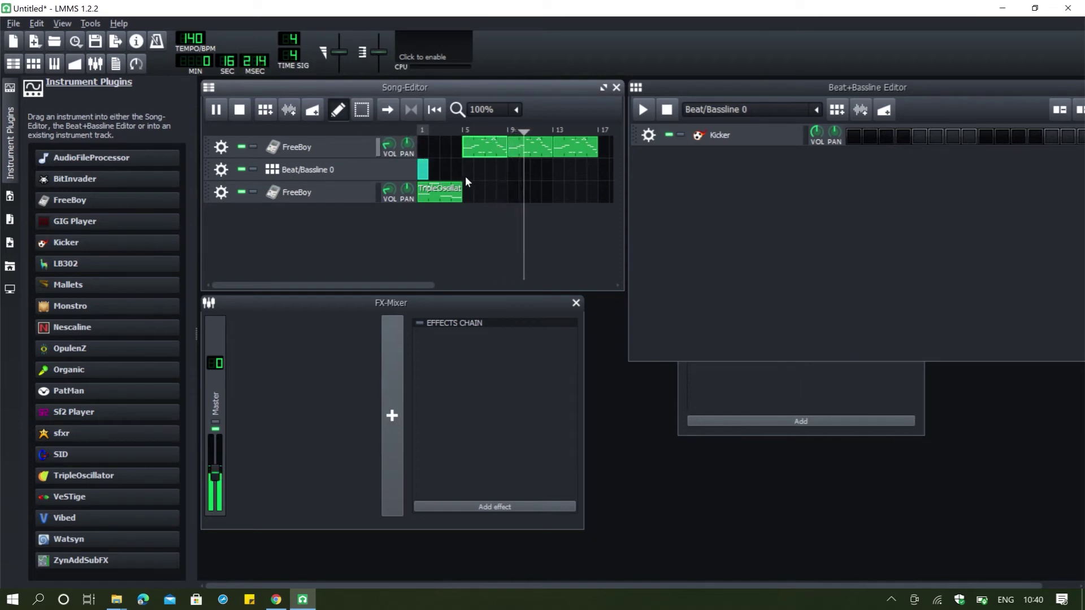
{"action": "left_click_drag", "start_coordinate": [389, 145], "coordinate": [272, 167]}
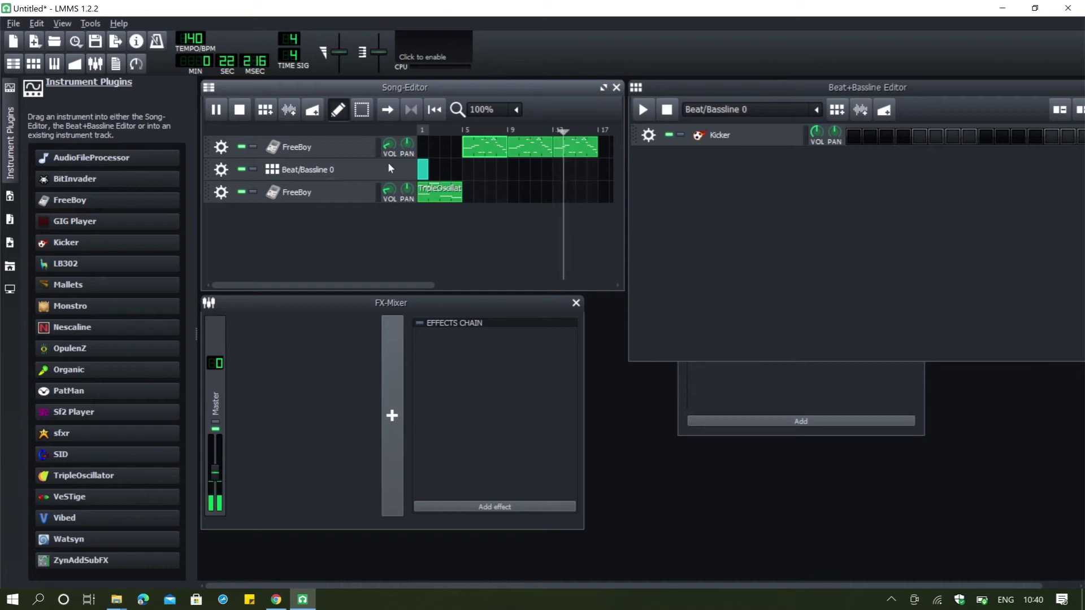
{"action": "left_click", "coordinate": [238, 113]}
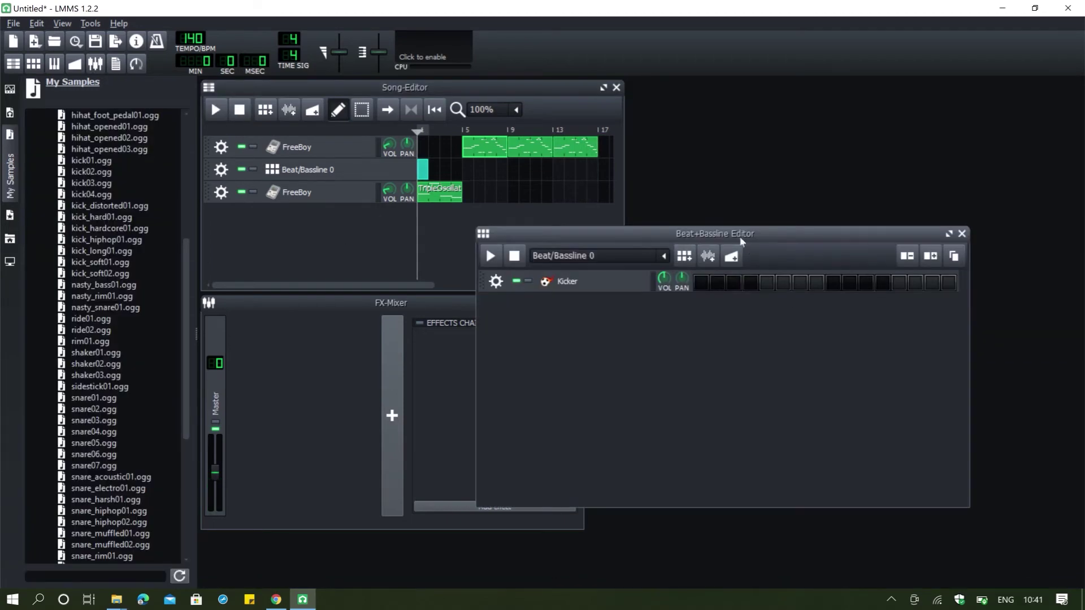
Look through the drum samples and the instrument plugins, then collapse the sidebar.
{"action": "scroll", "coordinate": [113, 185], "scroll_direction": "up", "scroll_amount": 8}
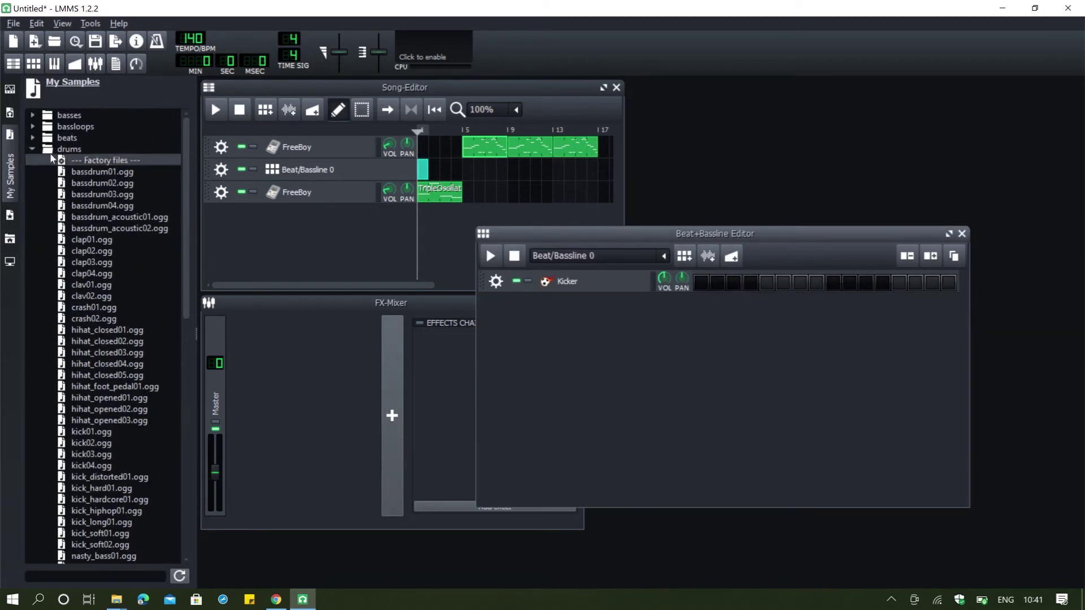
{"action": "left_click", "coordinate": [10, 90]}
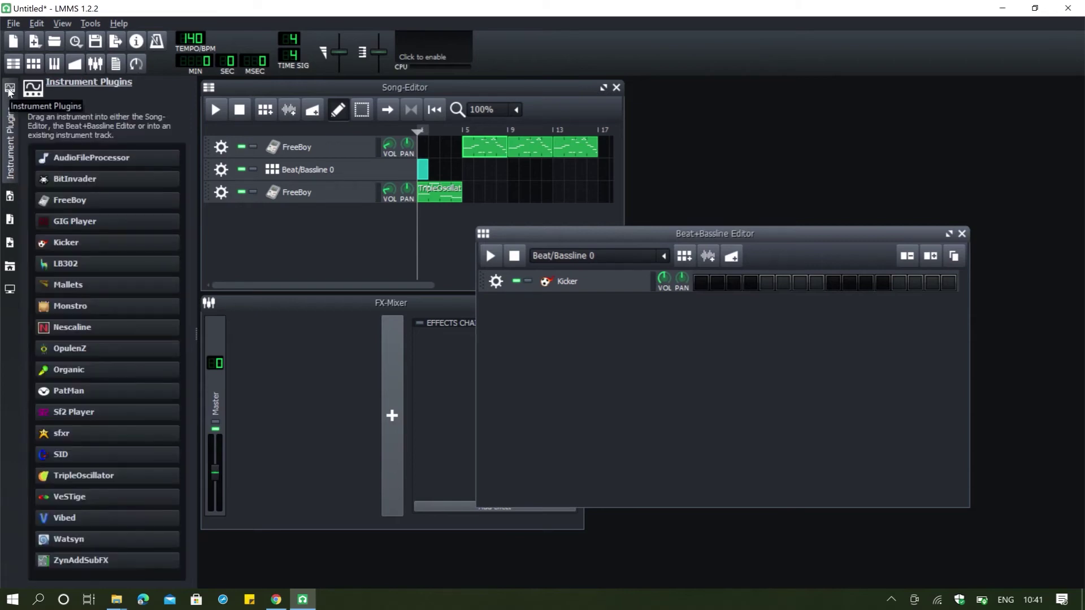
{"action": "left_click", "coordinate": [11, 220]}
{"action": "left_click", "coordinate": [10, 93]}
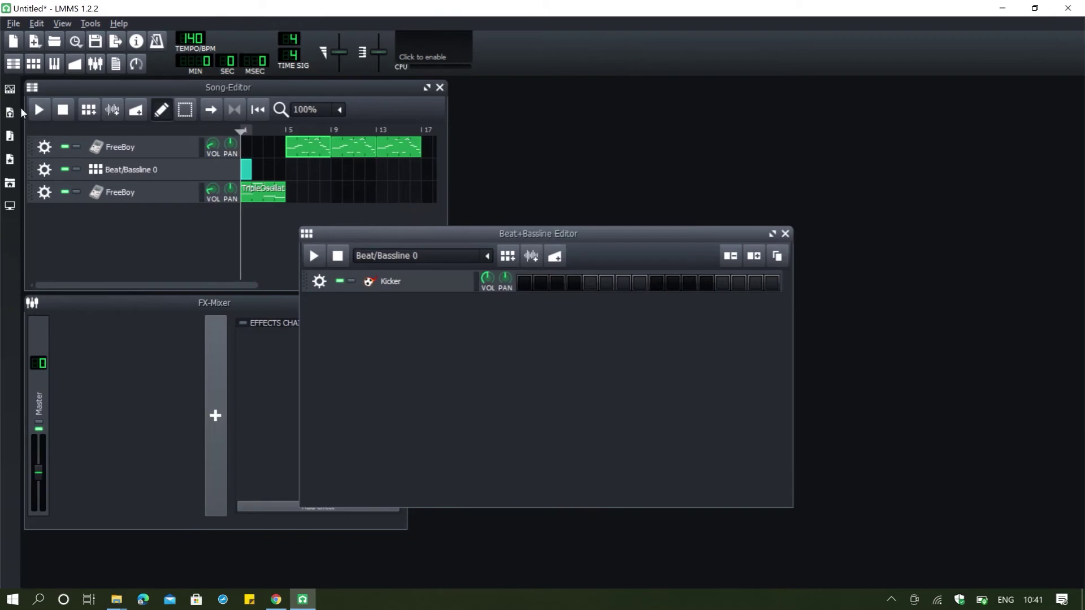
Open My Samples and look through the drums folder's factory samples.
{"action": "left_click", "coordinate": [12, 96]}
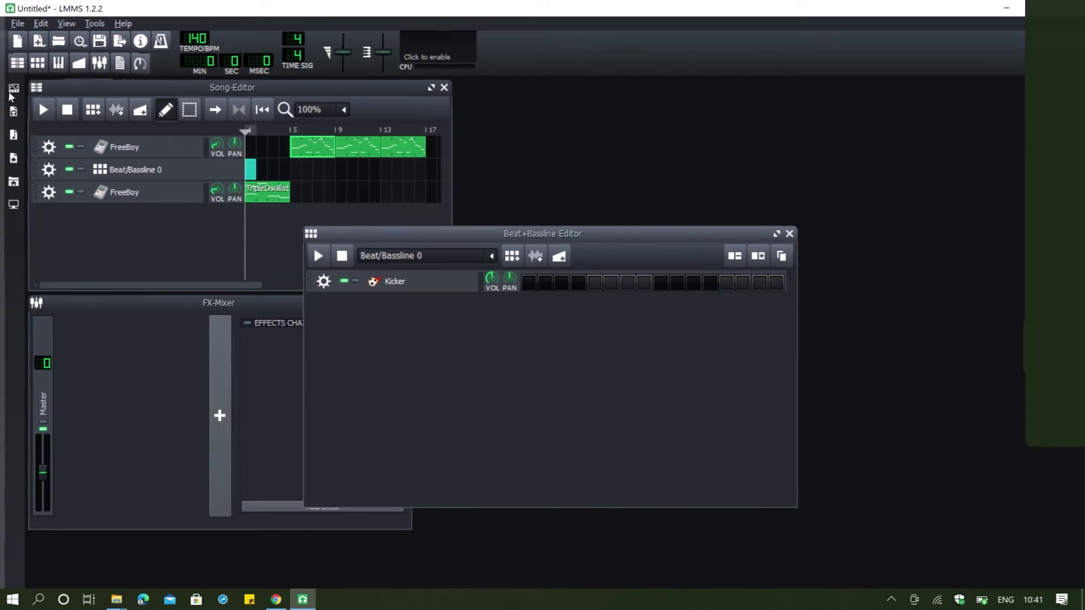
{"action": "left_click", "coordinate": [10, 219]}
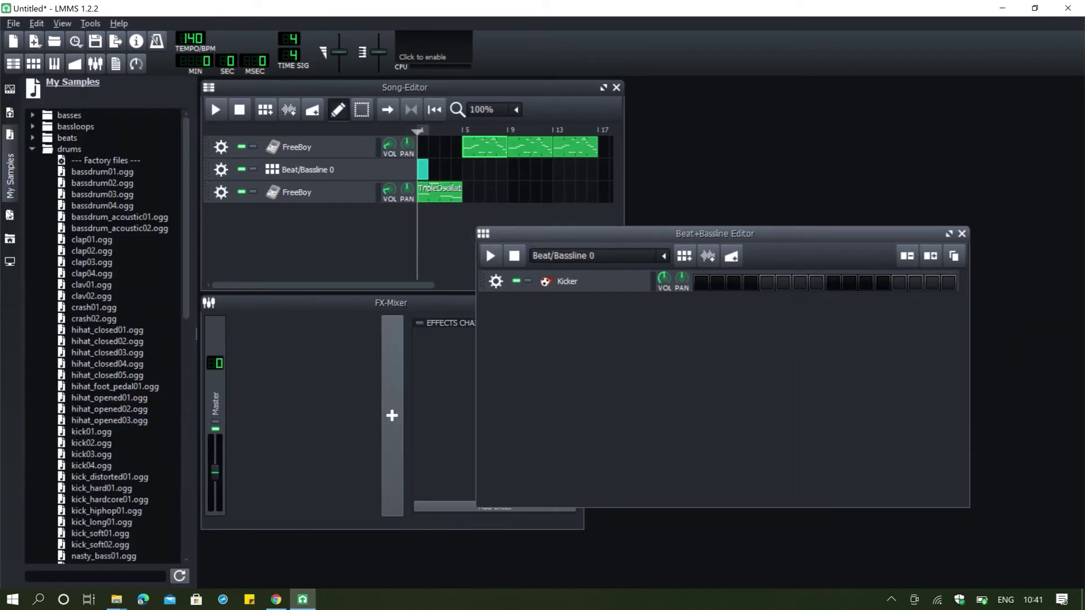
{"action": "scroll", "coordinate": [113, 209], "scroll_direction": "down", "scroll_amount": 4}
{"action": "scroll", "coordinate": [74, 181], "scroll_direction": "up", "scroll_amount": 4}
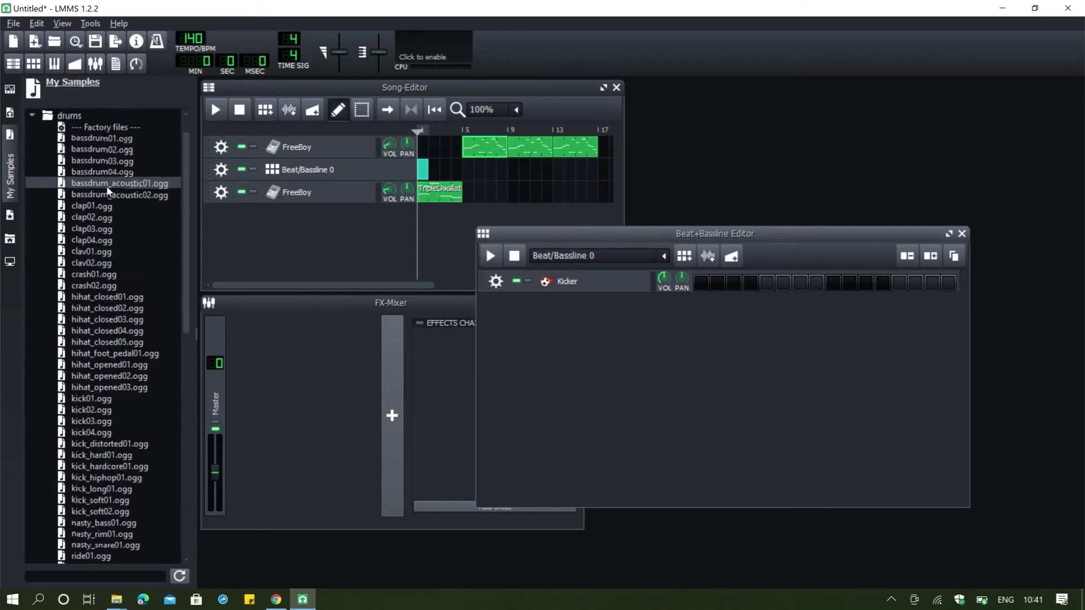
{"action": "scroll", "coordinate": [85, 226], "scroll_direction": "down", "scroll_amount": 9}
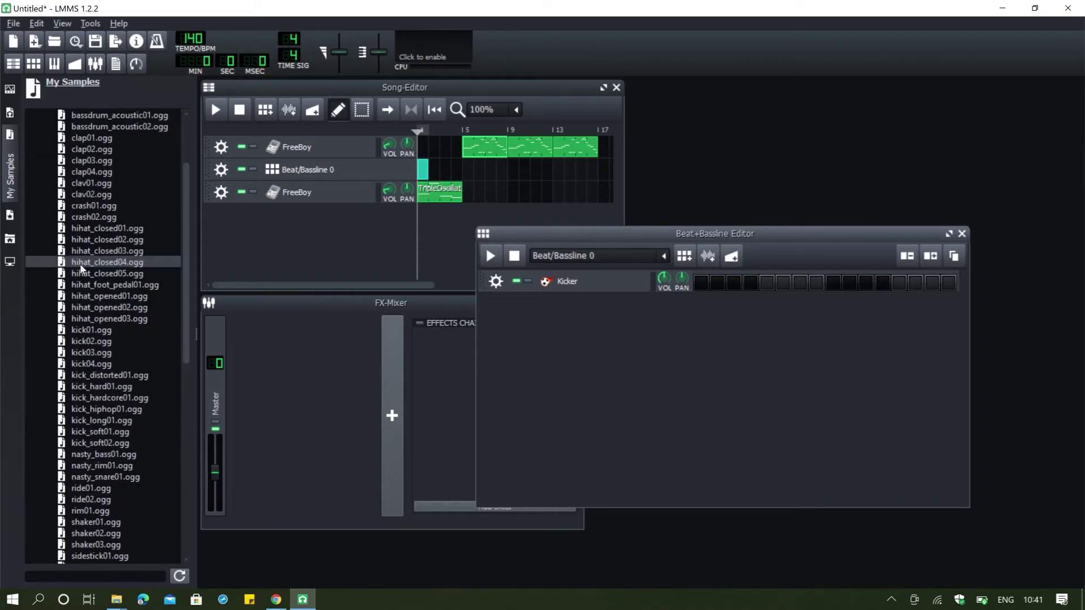
{"action": "scroll", "coordinate": [98, 242], "scroll_direction": "up", "scroll_amount": 9}
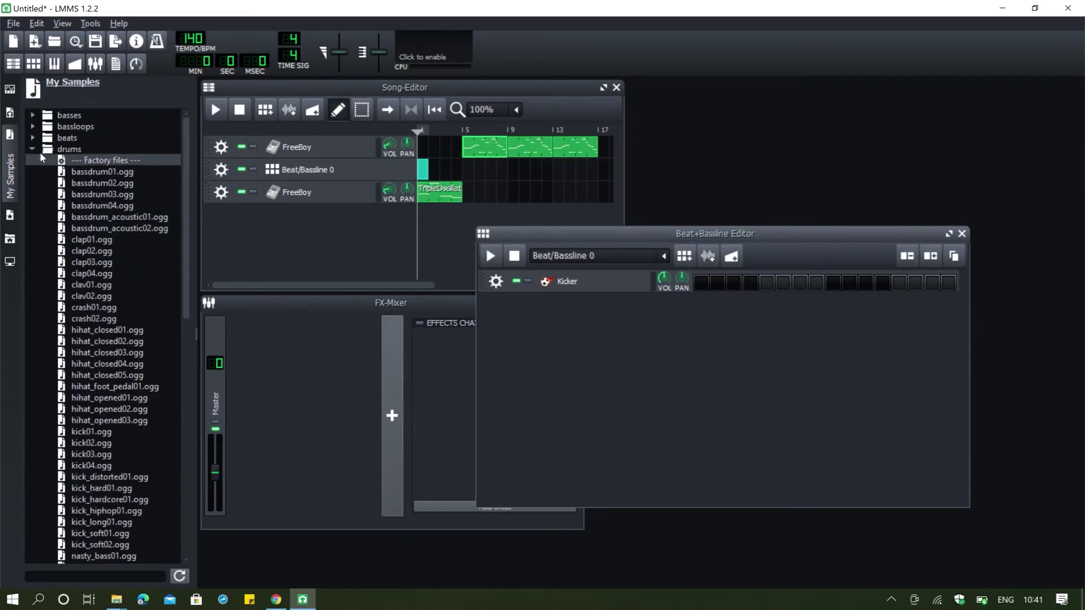
{"action": "left_click", "coordinate": [28, 148]}
{"action": "left_click", "coordinate": [30, 147]}
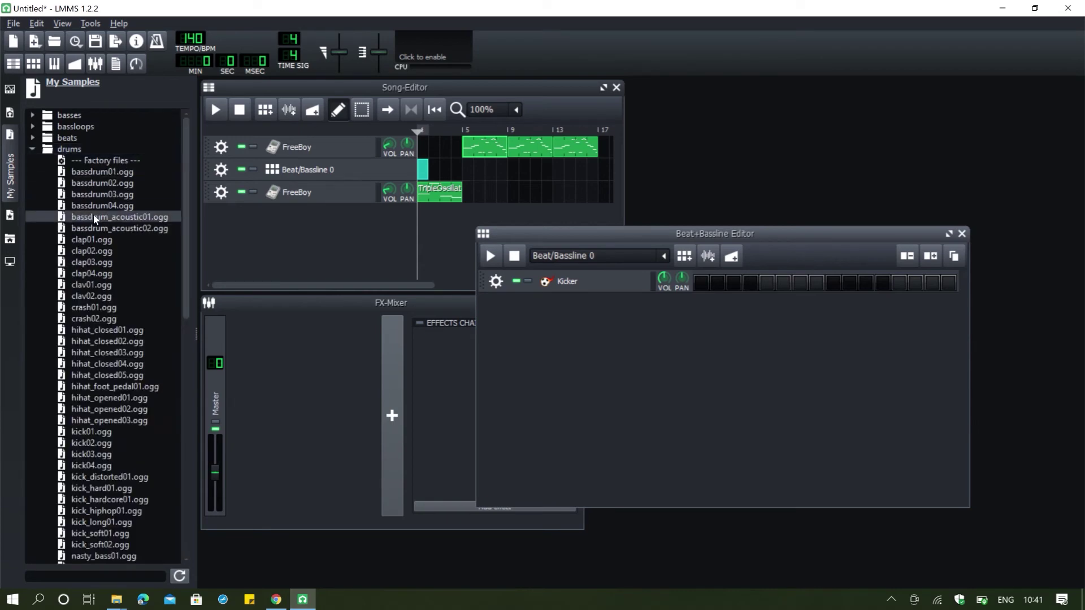
Add the kick_hard01.ogg drum sample as a Beat/Bassline 0 track and remove the Kicker track.
{"action": "scroll", "coordinate": [91, 237], "scroll_direction": "down", "scroll_amount": 3}
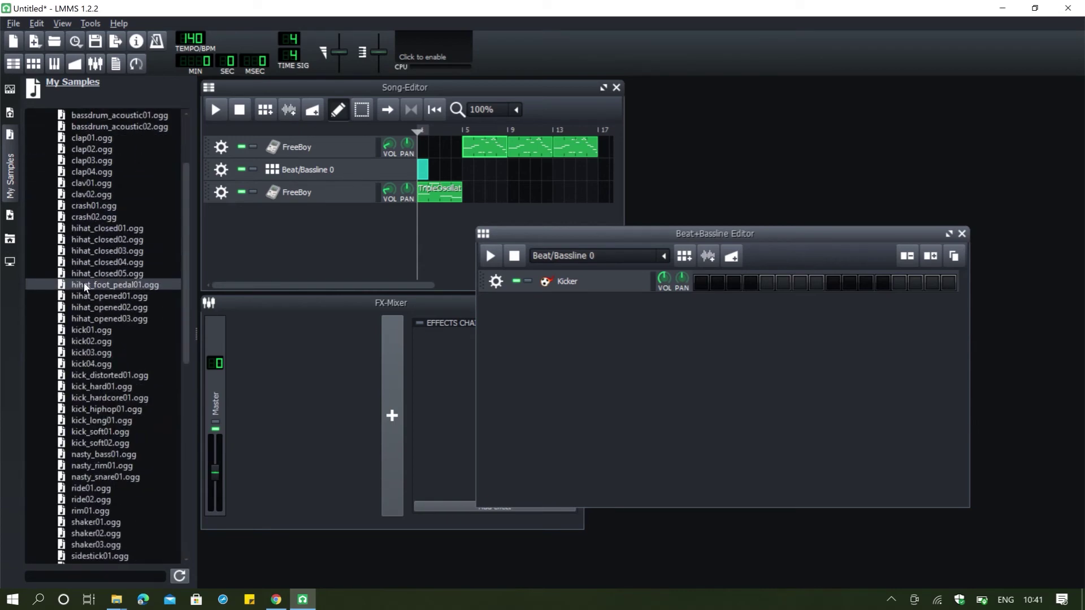
{"action": "scroll", "coordinate": [112, 372], "scroll_direction": "down", "scroll_amount": 3}
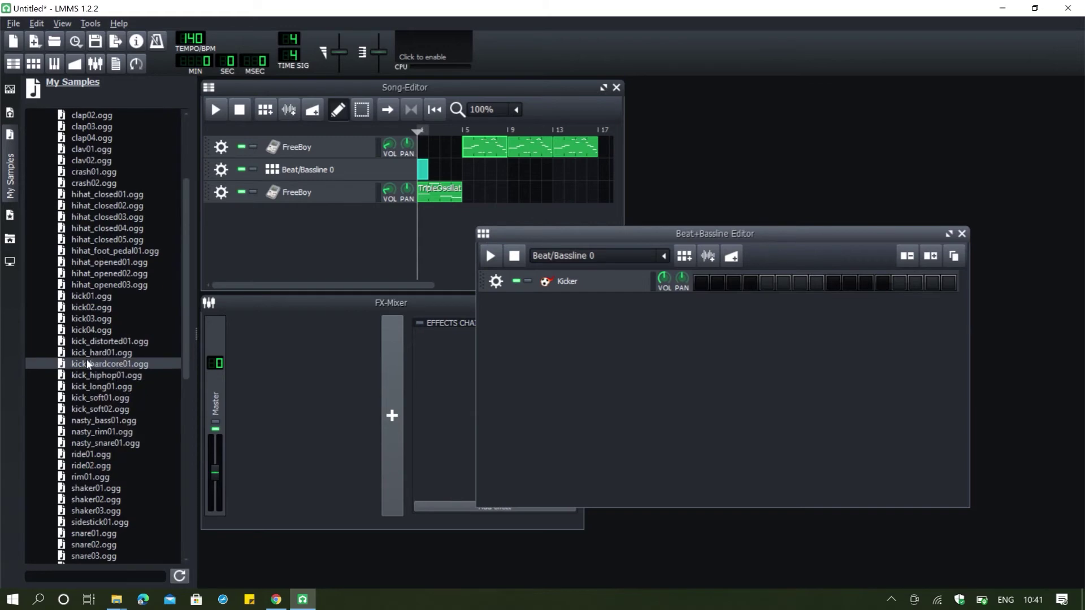
{"action": "left_click_drag", "start_coordinate": [99, 353], "coordinate": [537, 318]}
{"action": "left_click", "coordinate": [497, 282]}
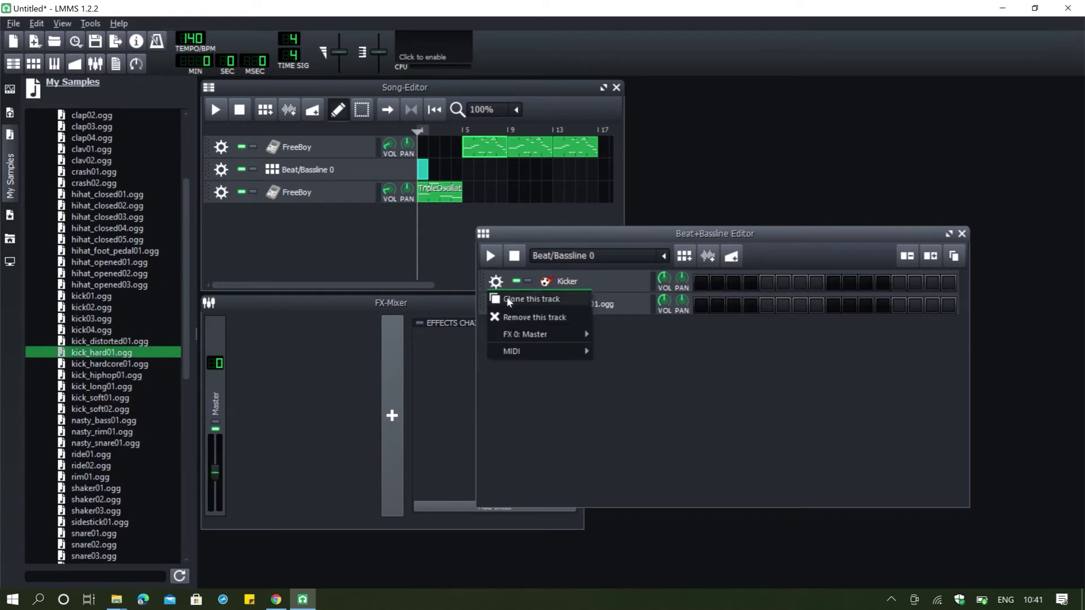
{"action": "left_click", "coordinate": [511, 317]}
Add the snare_acoustic01.ogg drum sample as a second track in Beat/Bassline 0.
{"action": "scroll", "coordinate": [157, 338], "scroll_direction": "down", "scroll_amount": 6}
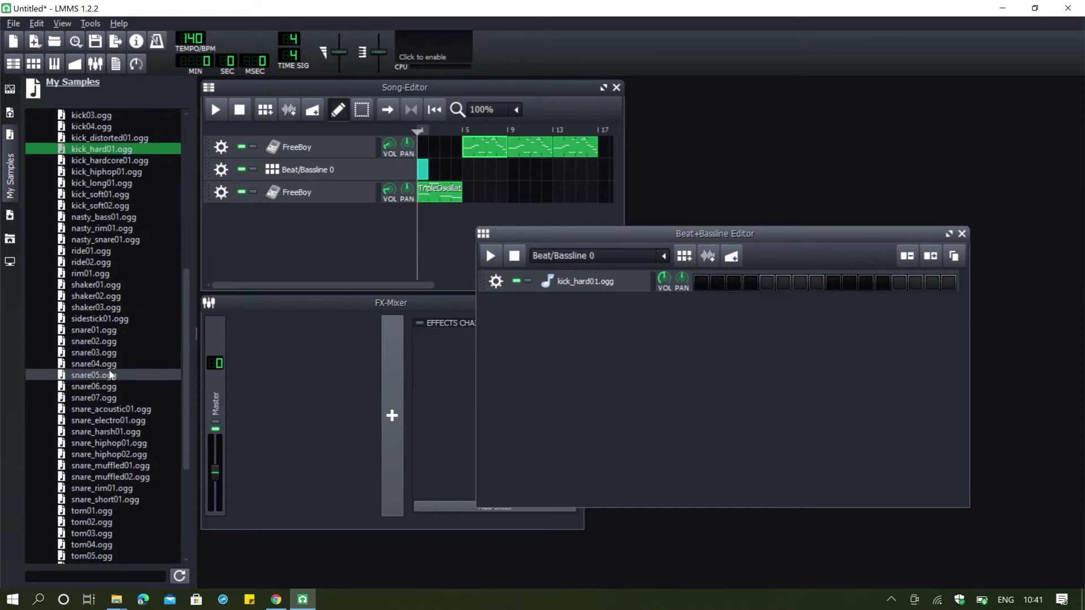
{"action": "left_click", "coordinate": [108, 375]}
{"action": "double_click", "coordinate": [107, 408]}
Place kick hits on steps 1, 5, 9 and 13 and snare hits on steps 3, 7, 11 and 15.
{"action": "scroll", "coordinate": [195, 363], "scroll_direction": "down", "scroll_amount": 4}
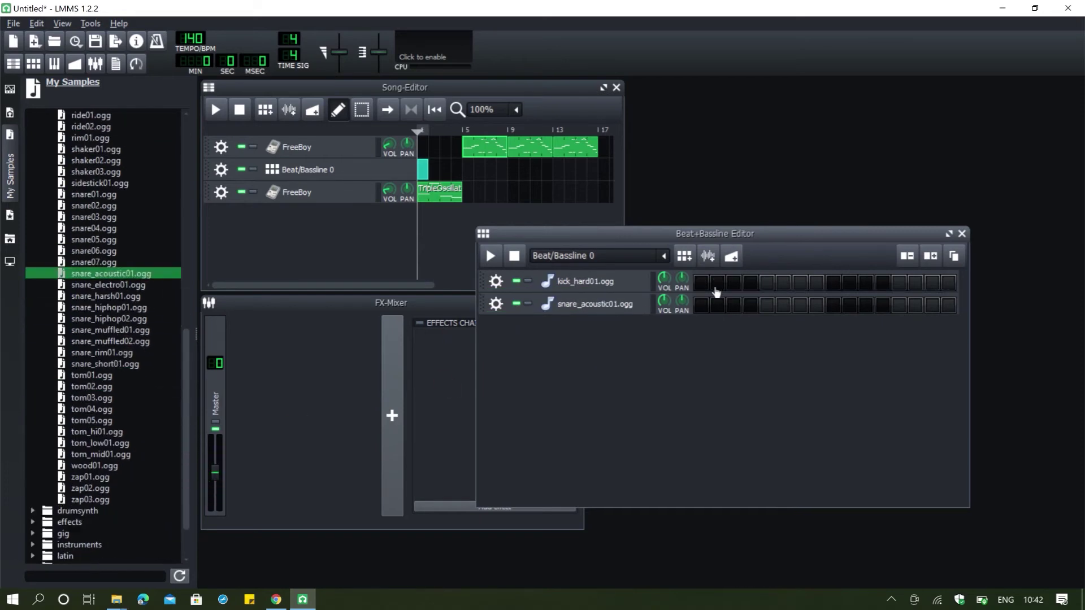
{"action": "left_click", "coordinate": [900, 285]}
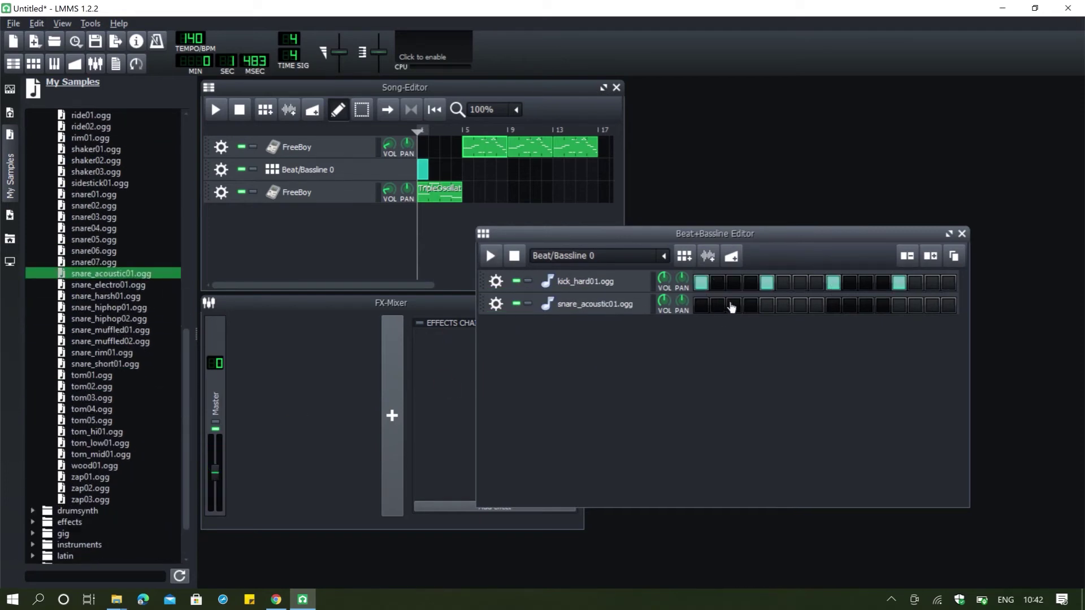
{"action": "left_click", "coordinate": [933, 306]}
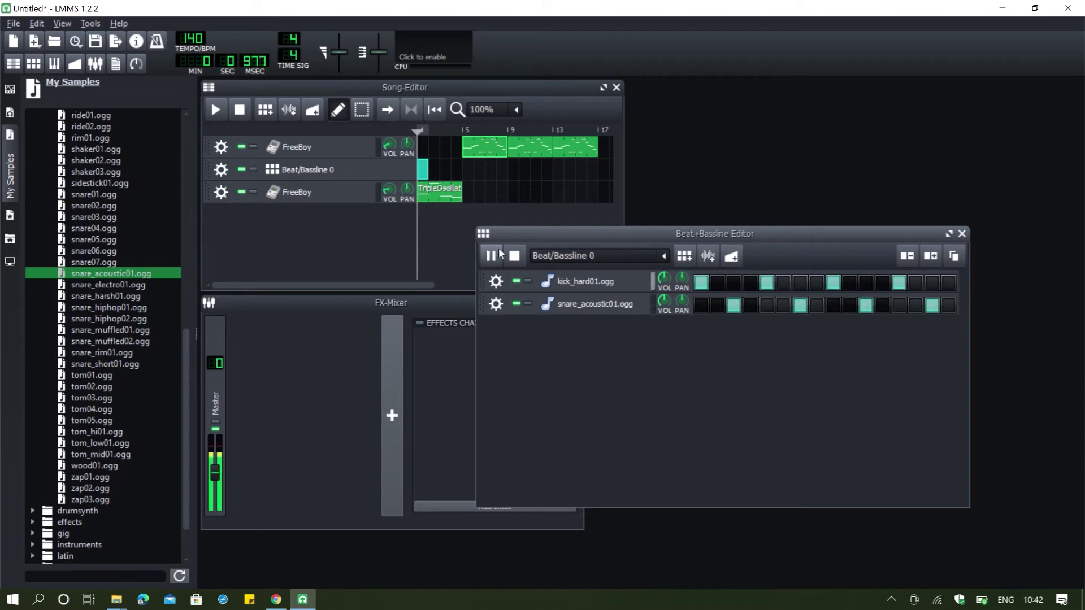
Add hihat_closed01.ogg as a third Beat/Bassline 0 track with hits on steps 1, 5, 9 and 13.
{"action": "scroll", "coordinate": [107, 339], "scroll_direction": "up", "scroll_amount": 13}
{"action": "left_click_drag", "start_coordinate": [107, 273], "coordinate": [679, 355]}
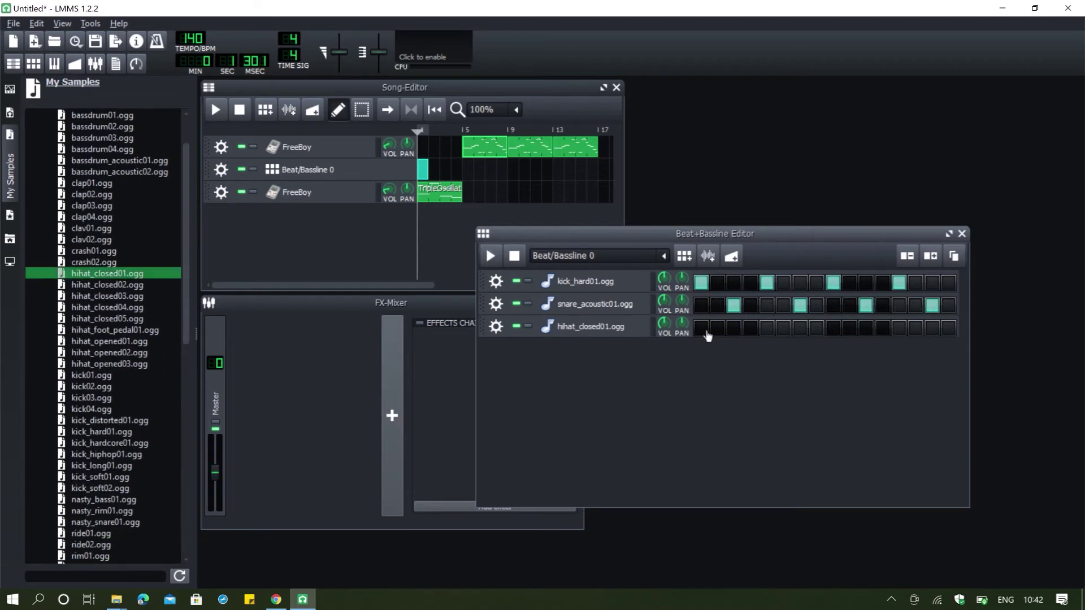
{"action": "left_click", "coordinate": [703, 330]}
{"action": "left_click", "coordinate": [767, 327]}
Play and stop the three-track beat, then close the Beat+Bassline Editor.
{"action": "left_click", "coordinate": [491, 257]}
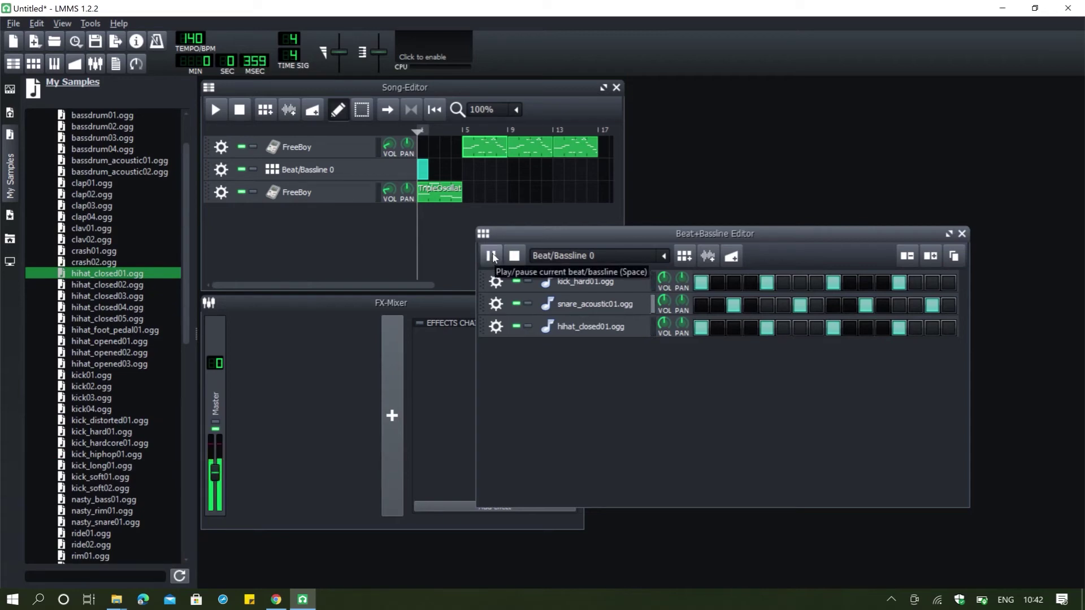
{"action": "left_click", "coordinate": [492, 257]}
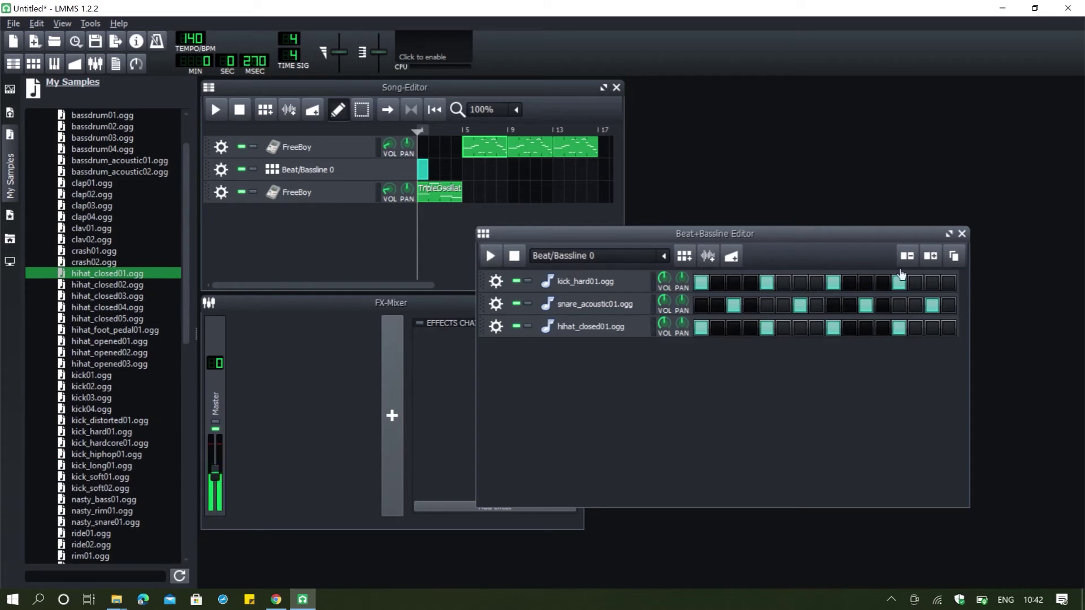
{"action": "left_click", "coordinate": [963, 233]}
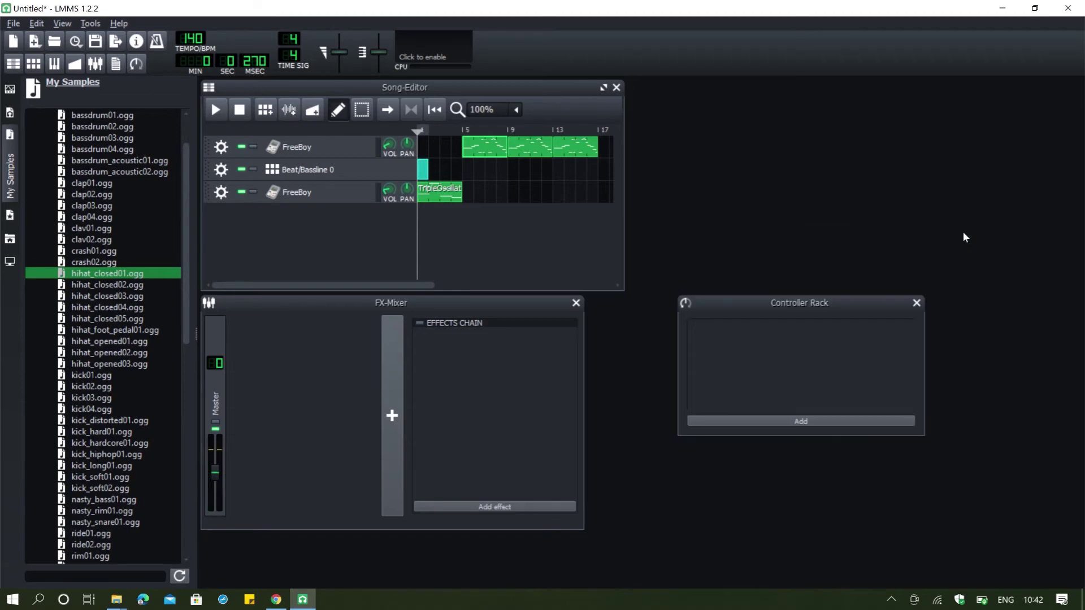
Lengthen the Beat/Bassline 0 clip in the Song-Editor to two bars and copy it.
{"action": "left_click_drag", "start_coordinate": [427, 171], "coordinate": [438, 173]}
{"action": "right_click", "coordinate": [430, 178]}
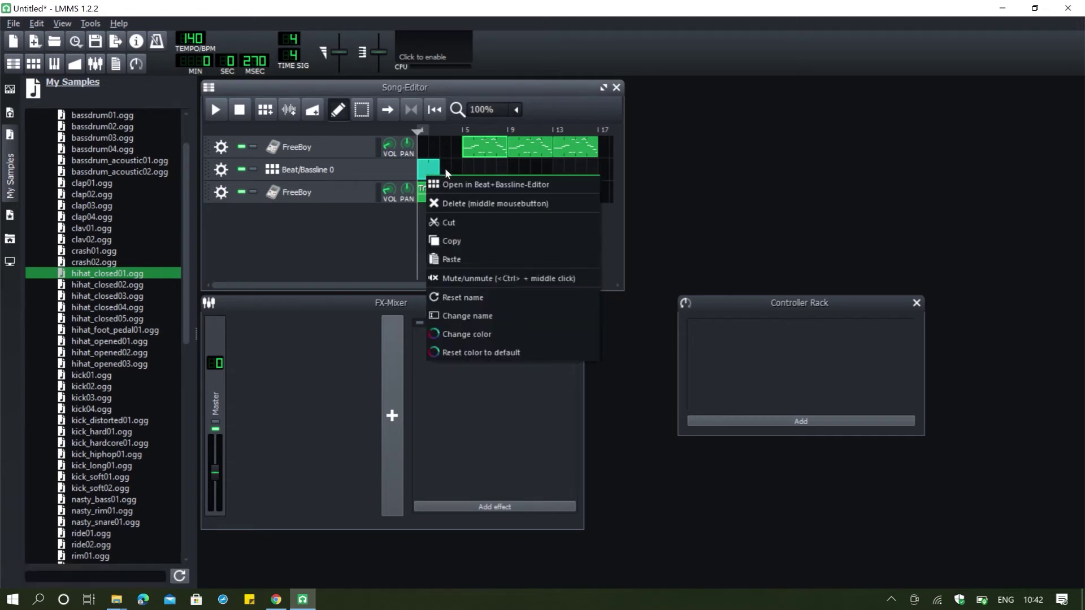
{"action": "left_click", "coordinate": [452, 241]}
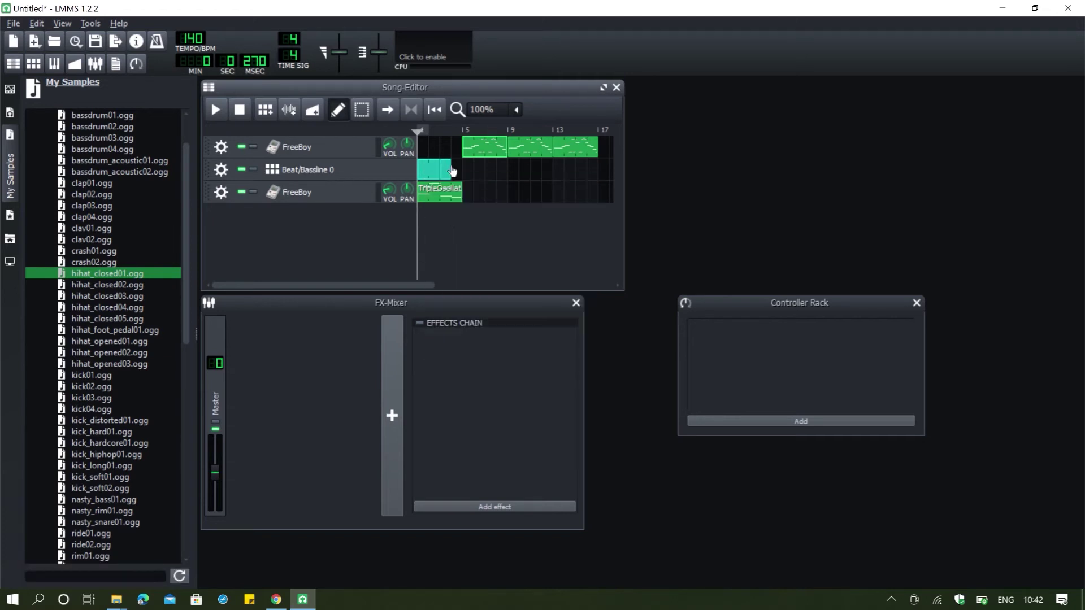
Paste the two-bar clip seven times along the Beat/Bassline 0 track, filling bars 3 to 16.
{"action": "right_click", "coordinate": [449, 170]}
{"action": "left_click", "coordinate": [477, 253]}
{"action": "right_click", "coordinate": [472, 168]}
{"action": "left_click", "coordinate": [491, 249]}
{"action": "right_click", "coordinate": [493, 170]}
{"action": "left_click", "coordinate": [517, 254]}
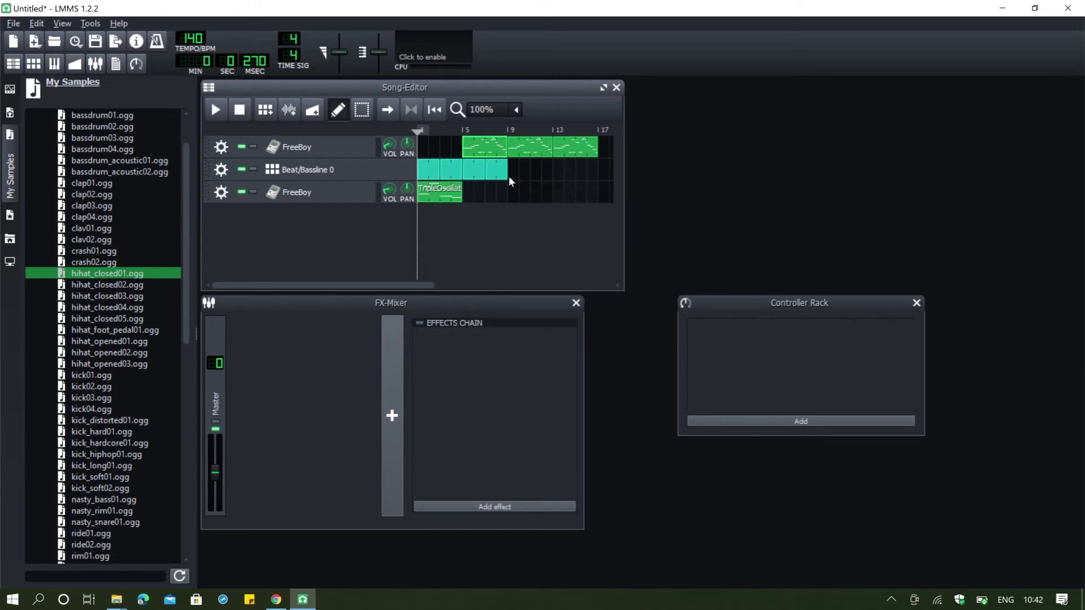
{"action": "right_click", "coordinate": [510, 170]}
{"action": "left_click", "coordinate": [534, 253]}
{"action": "right_click", "coordinate": [541, 172]}
{"action": "left_click", "coordinate": [562, 249]}
{"action": "right_click", "coordinate": [558, 170]}
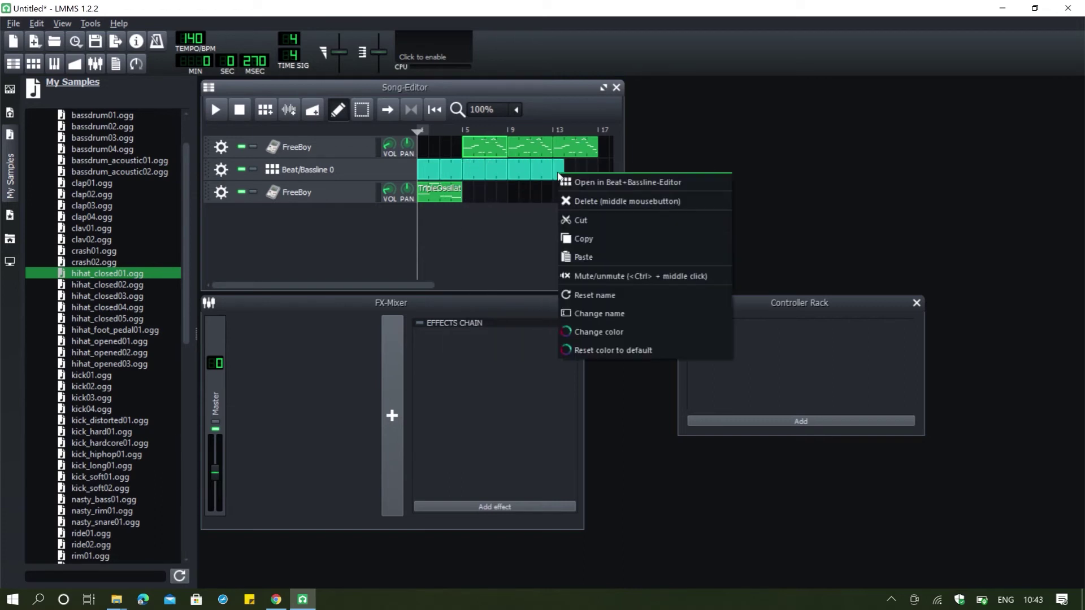
{"action": "left_click", "coordinate": [581, 253]}
{"action": "right_click", "coordinate": [584, 173]}
{"action": "left_click", "coordinate": [606, 252]}
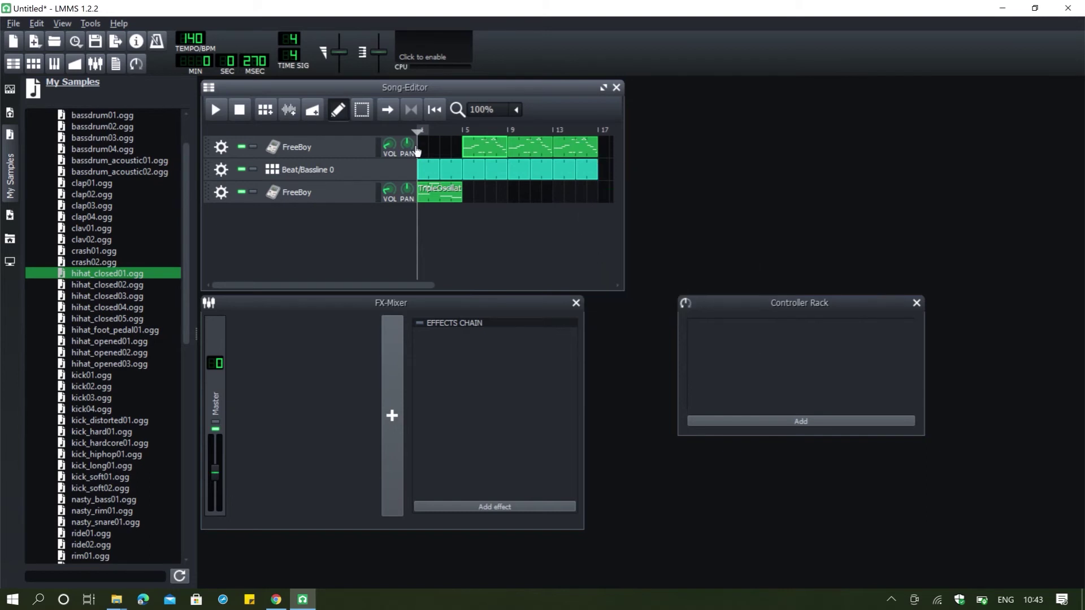
Reopen the Beat/Bassline 0 pattern, play and stop it, and close its editor.
{"action": "double_click", "coordinate": [435, 176]}
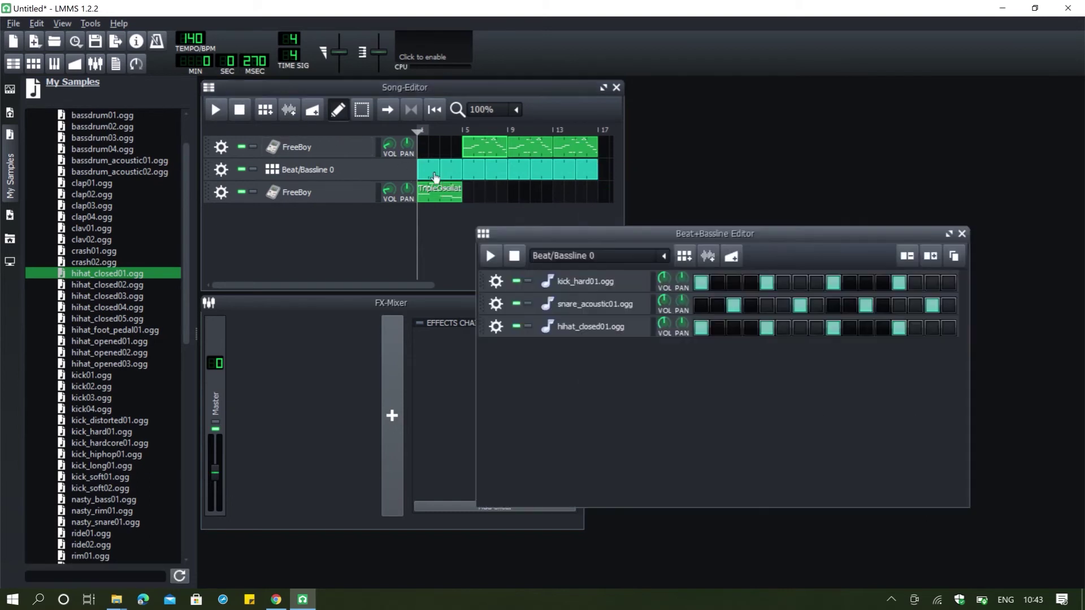
{"action": "left_click", "coordinate": [484, 259]}
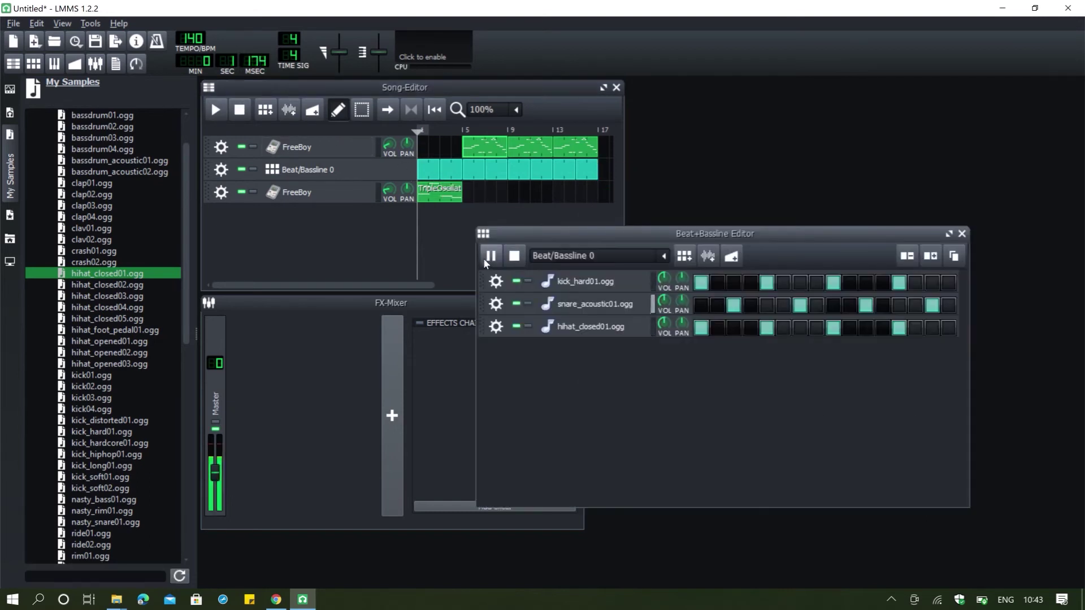
{"action": "left_click", "coordinate": [484, 259]}
{"action": "left_click", "coordinate": [961, 234]}
Play the song with the drums, then reopen the Beat+Bassline Editor and play the beat alone.
{"action": "left_click", "coordinate": [218, 111]}
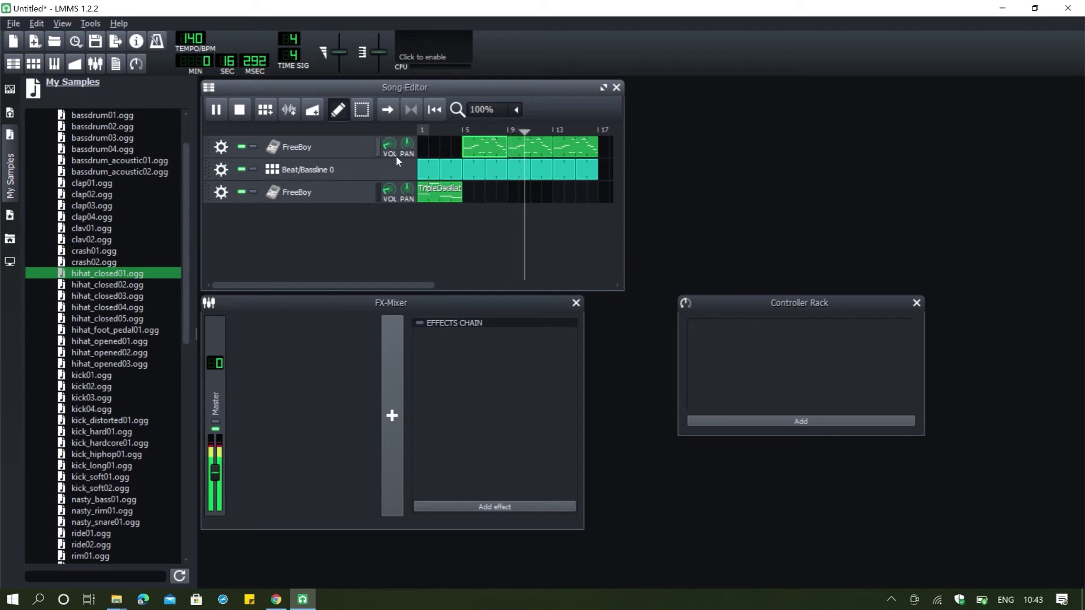
{"action": "left_click", "coordinate": [324, 176]}
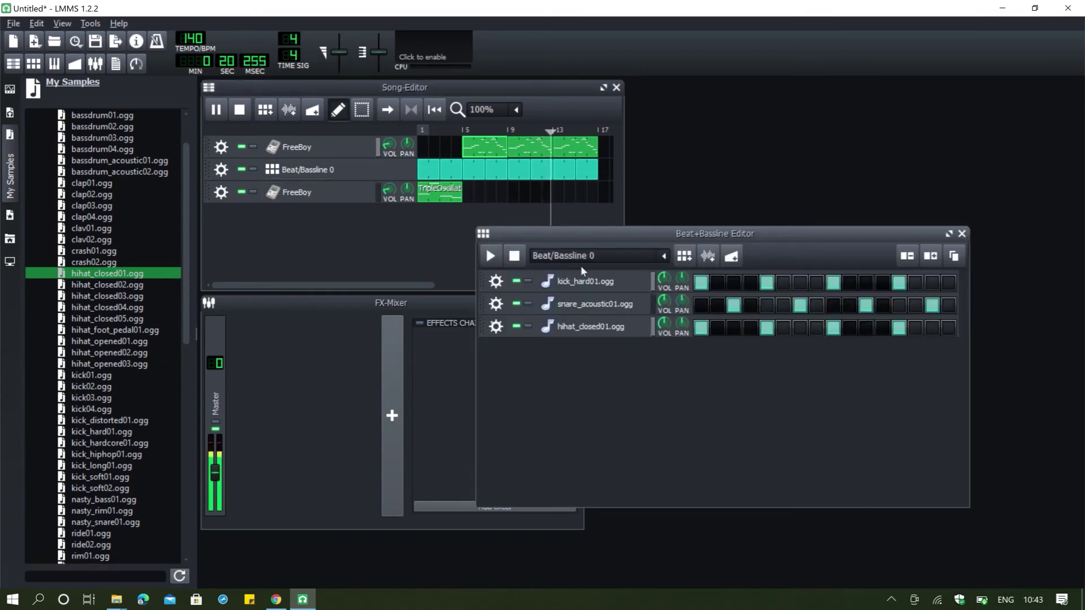
{"action": "key", "text": "space"}
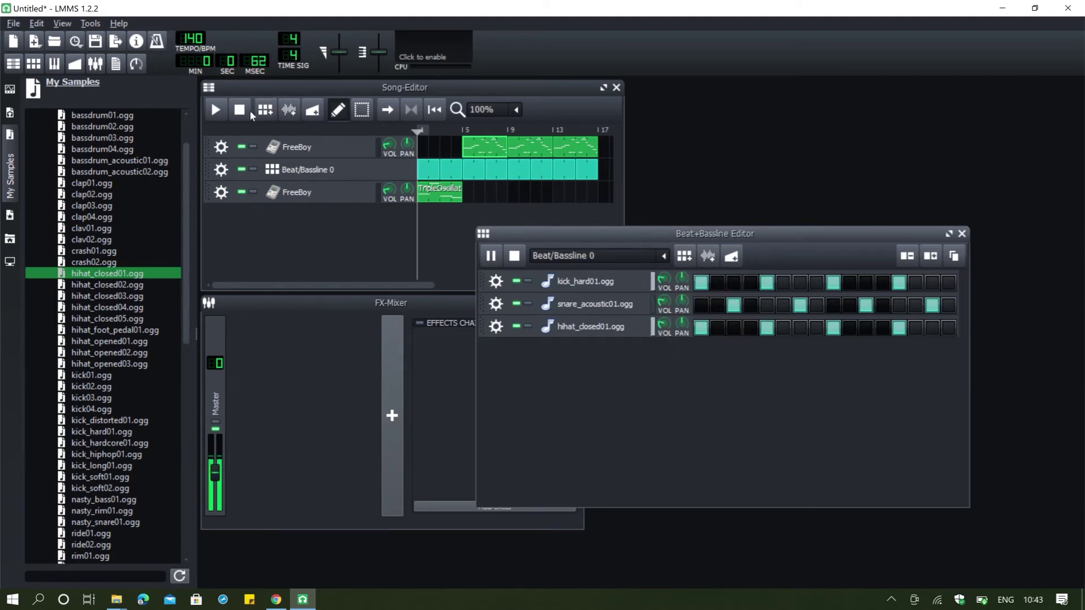
Play the whole song from bar 1, close the Beat+Bassline Editor and stop playback.
{"action": "left_click", "coordinate": [215, 110]}
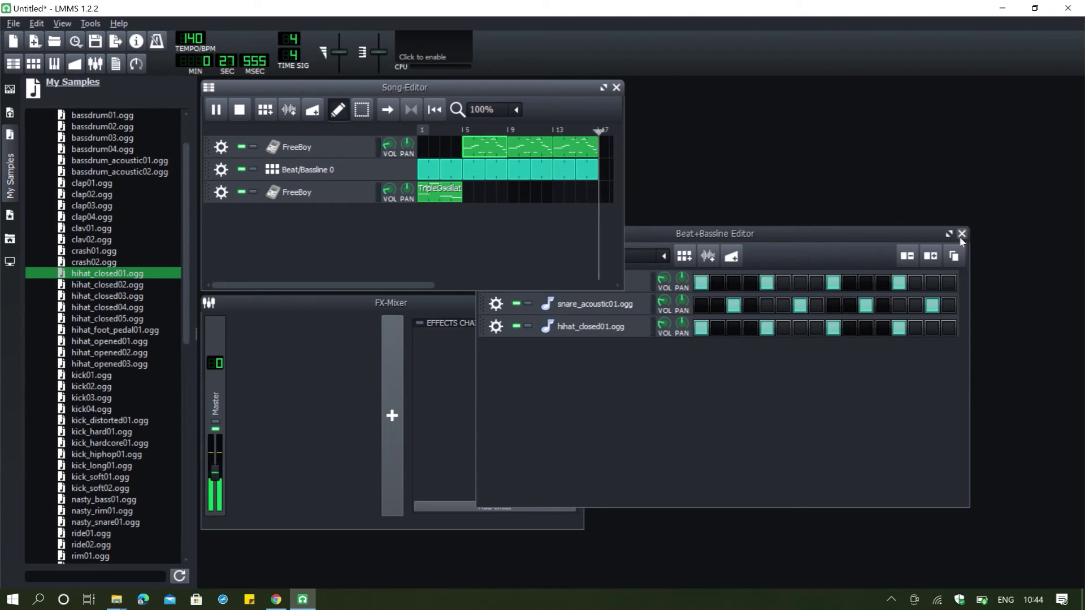
{"action": "left_click", "coordinate": [961, 234]}
{"action": "left_click", "coordinate": [961, 235]}
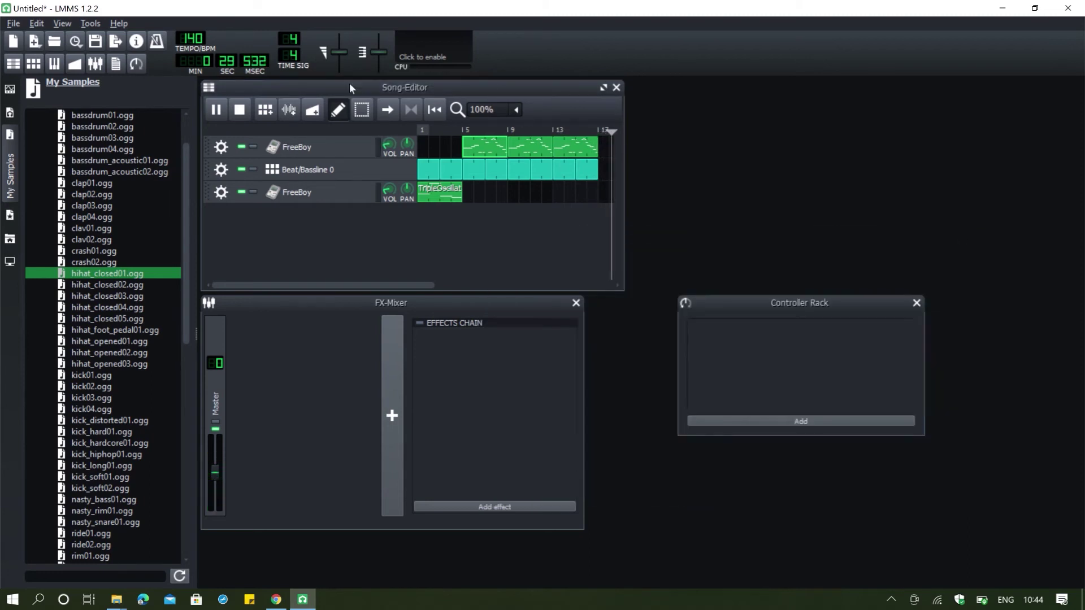
{"action": "left_click", "coordinate": [239, 109]}
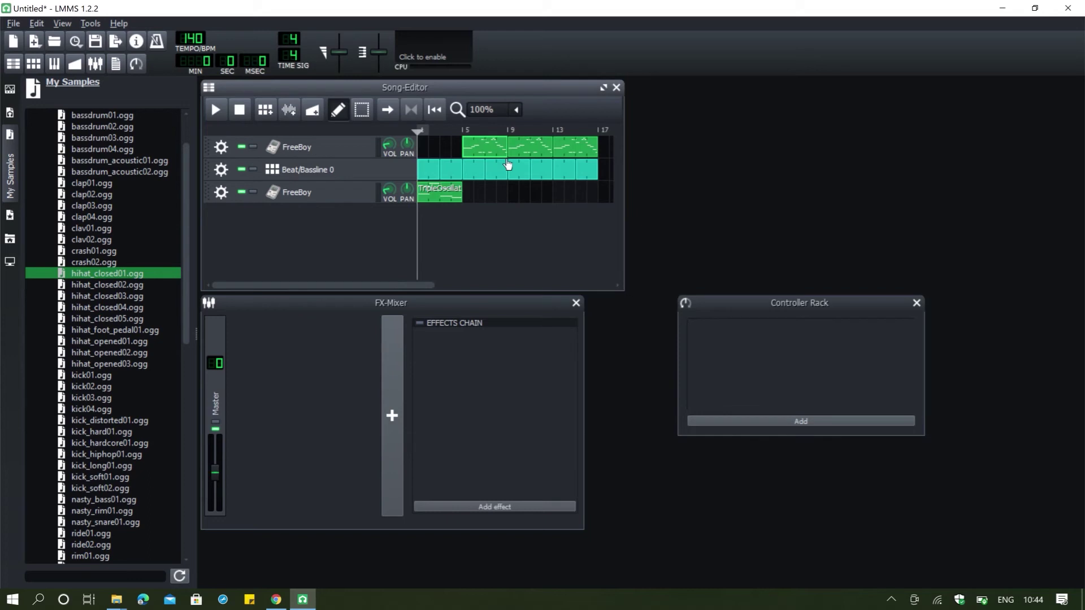
Save the project as Tutorial LMMS Introduction in the projects folder, then save it once more.
{"action": "left_click", "coordinate": [16, 25]}
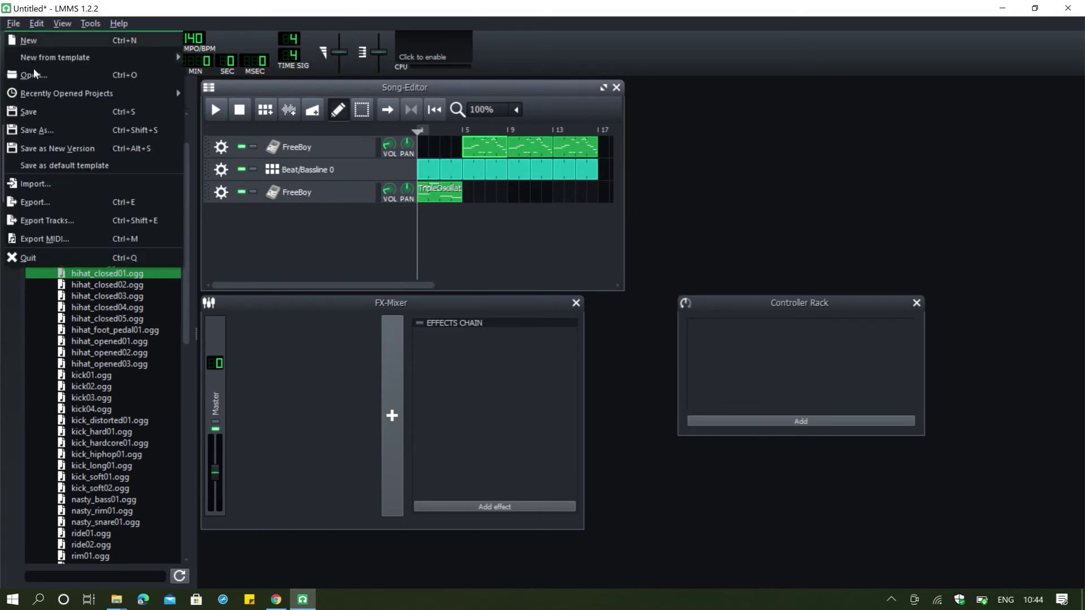
{"action": "left_click", "coordinate": [39, 116]}
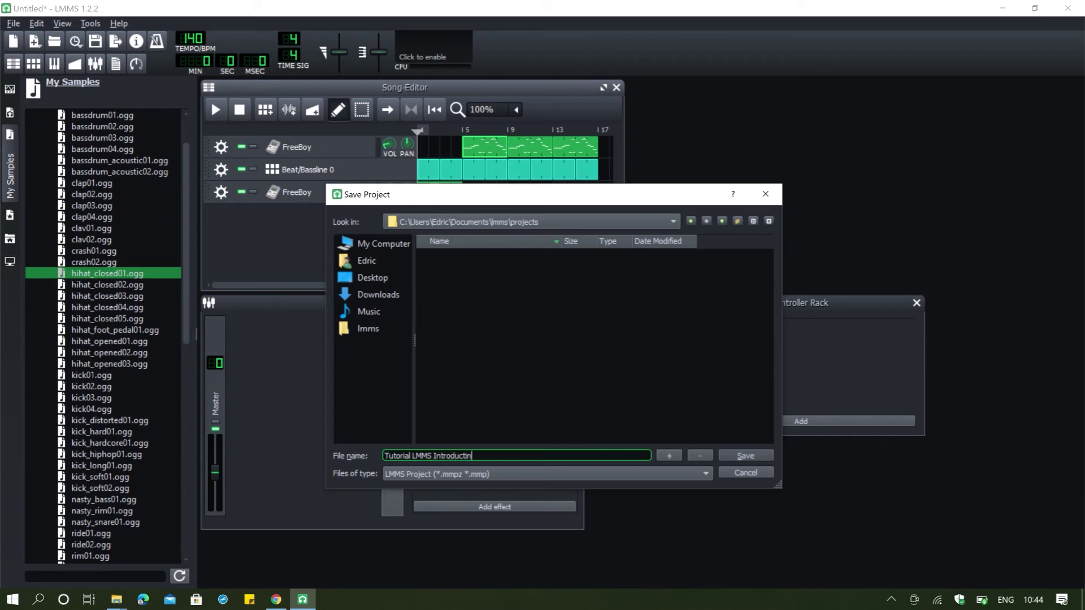
{"action": "key", "text": "Return"}
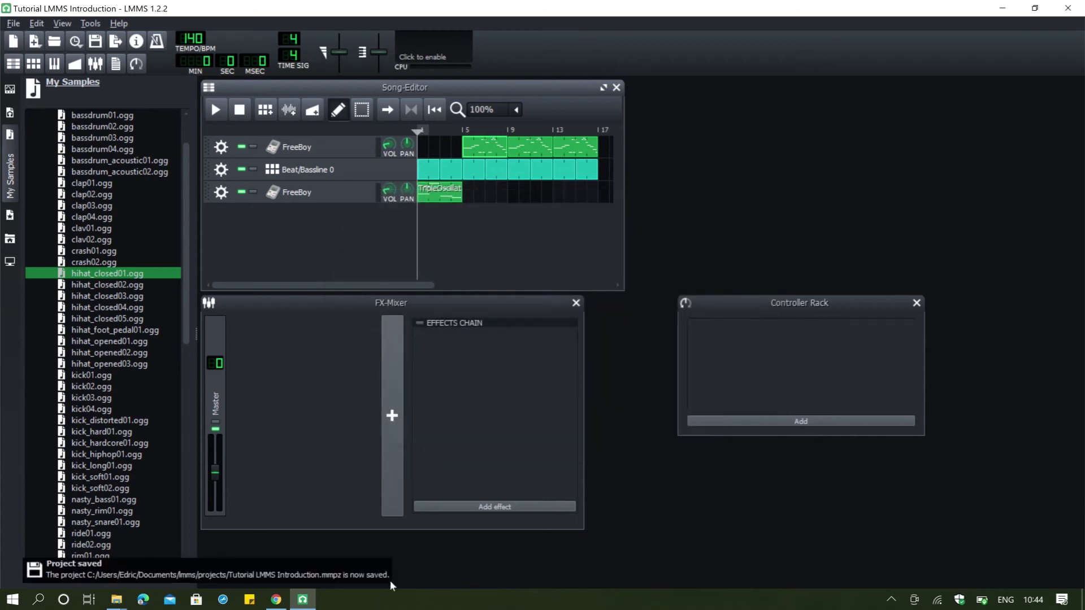
{"action": "left_click", "coordinate": [12, 24]}
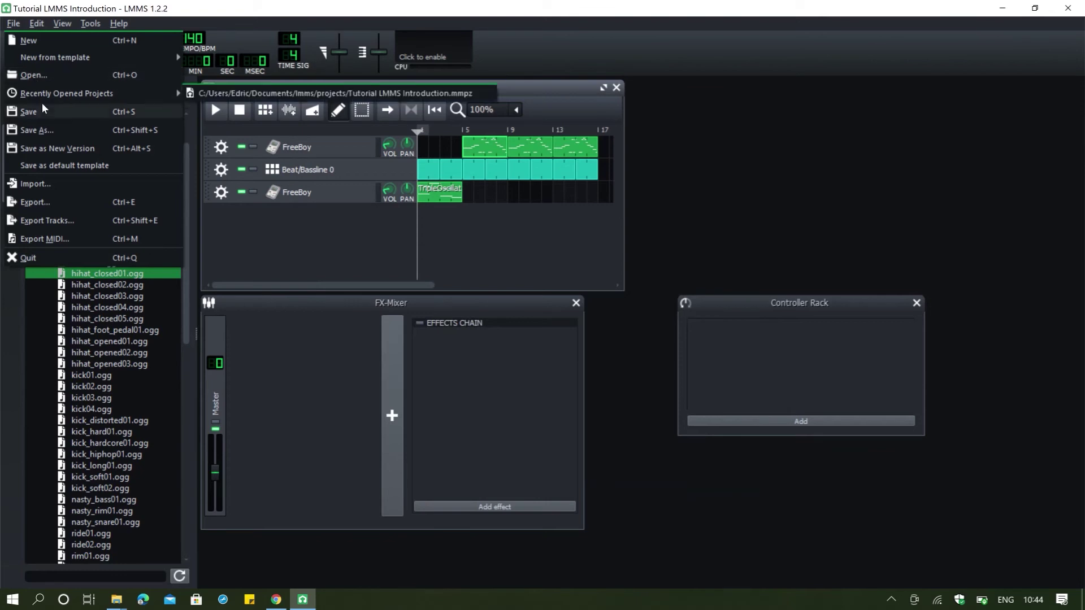
{"action": "left_click", "coordinate": [45, 112]}
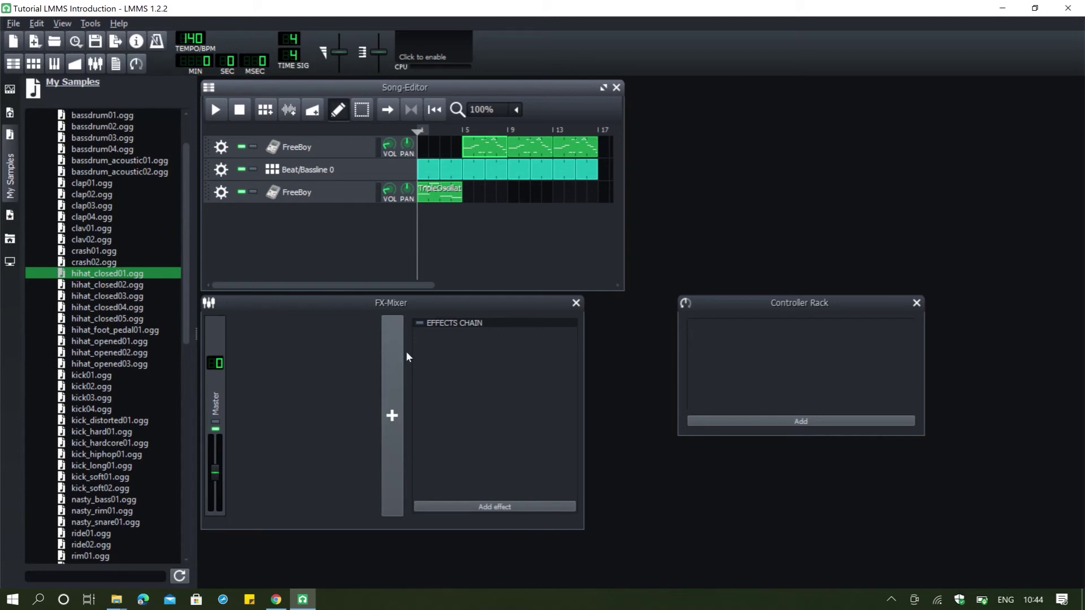
Save the Tutorial LMMS Introduction project once more and close LMMS.
{"action": "left_click", "coordinate": [13, 25]}
{"action": "left_click", "coordinate": [727, 233]}
{"action": "left_click", "coordinate": [12, 24]}
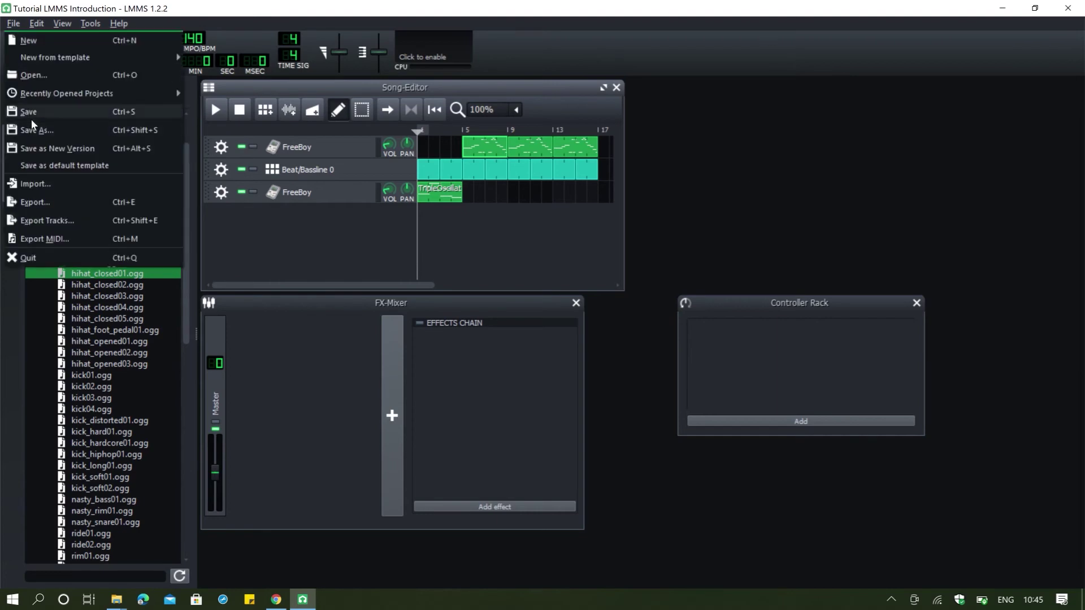
{"action": "left_click", "coordinate": [34, 112]}
{"action": "left_click", "coordinate": [1068, 8]}
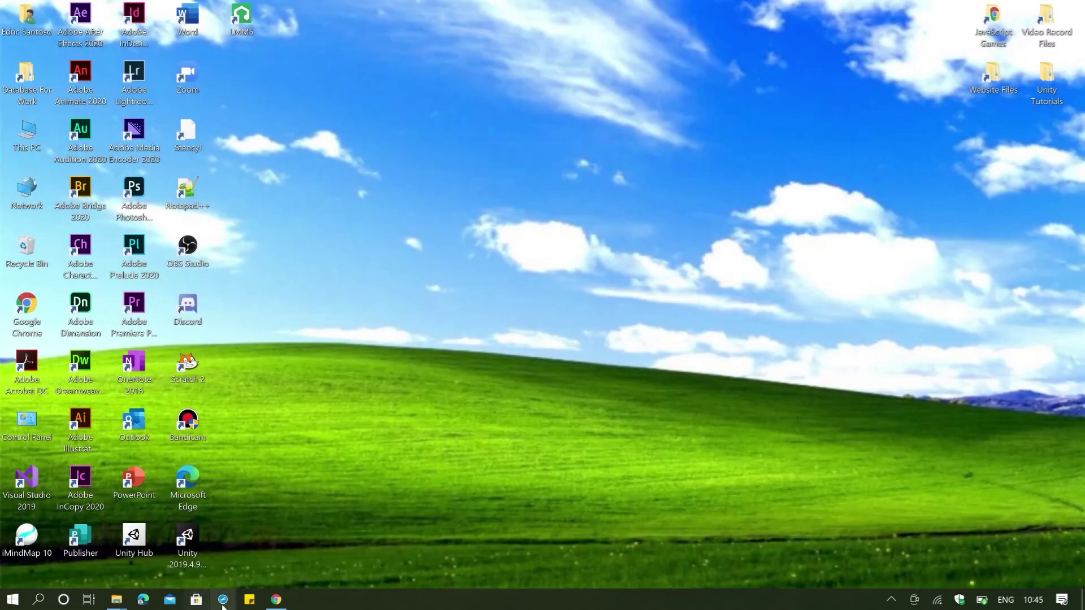
Switch to the LMMS project folder in File Explorer and open the existing Upbeat song project dated 06/02/2020 19:13.
{"action": "mouse_move", "coordinate": [107, 605]}
{"action": "mouse_move", "coordinate": [182, 559]}
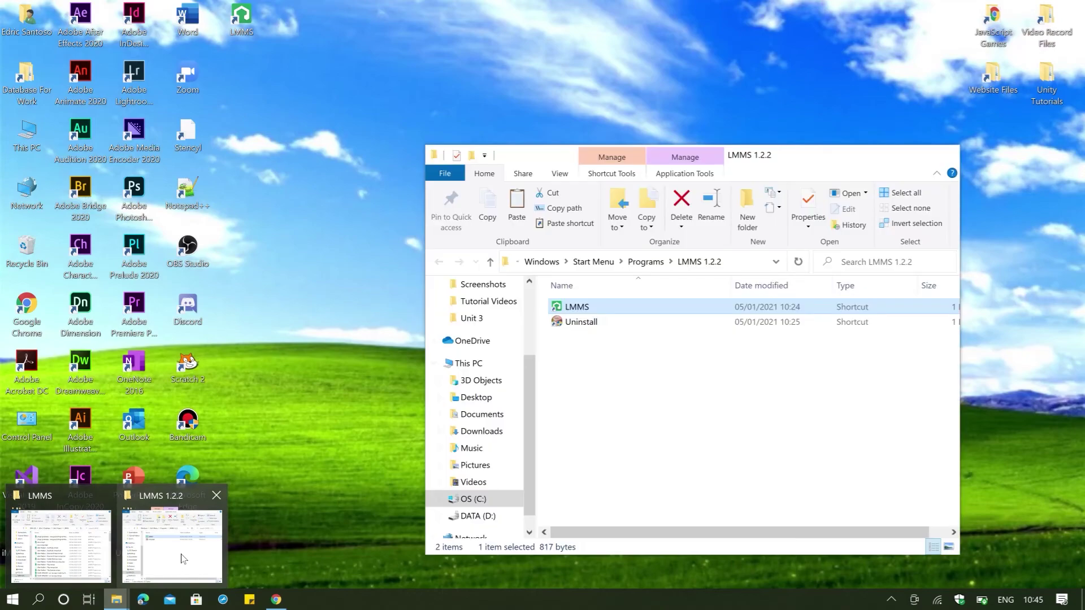
{"action": "left_click", "coordinate": [61, 546]}
{"action": "scroll", "coordinate": [648, 360], "scroll_direction": "down", "scroll_amount": 10}
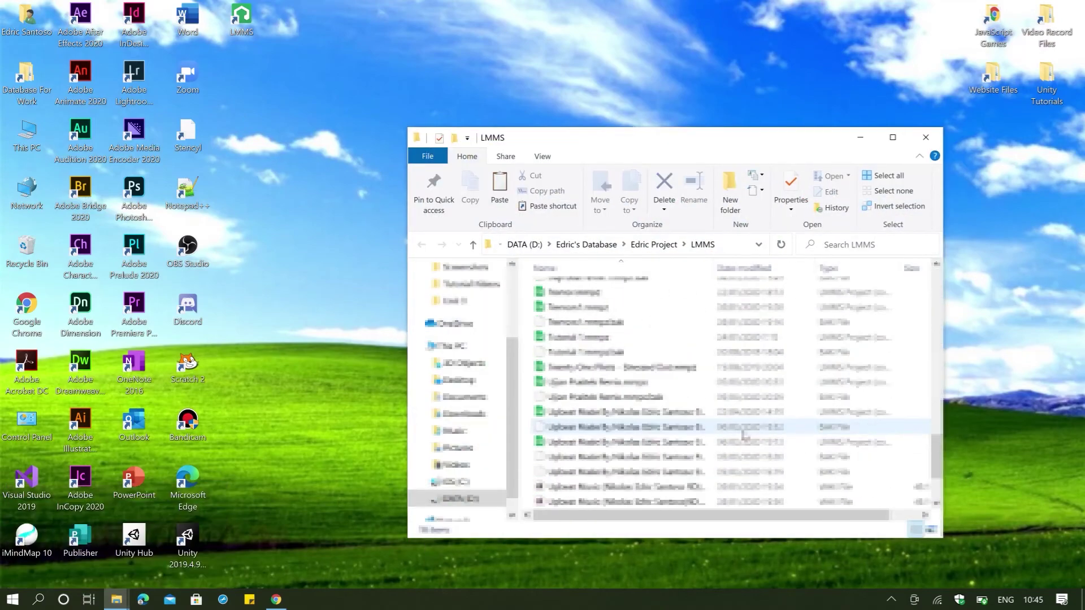
{"action": "double_click", "coordinate": [647, 352]}
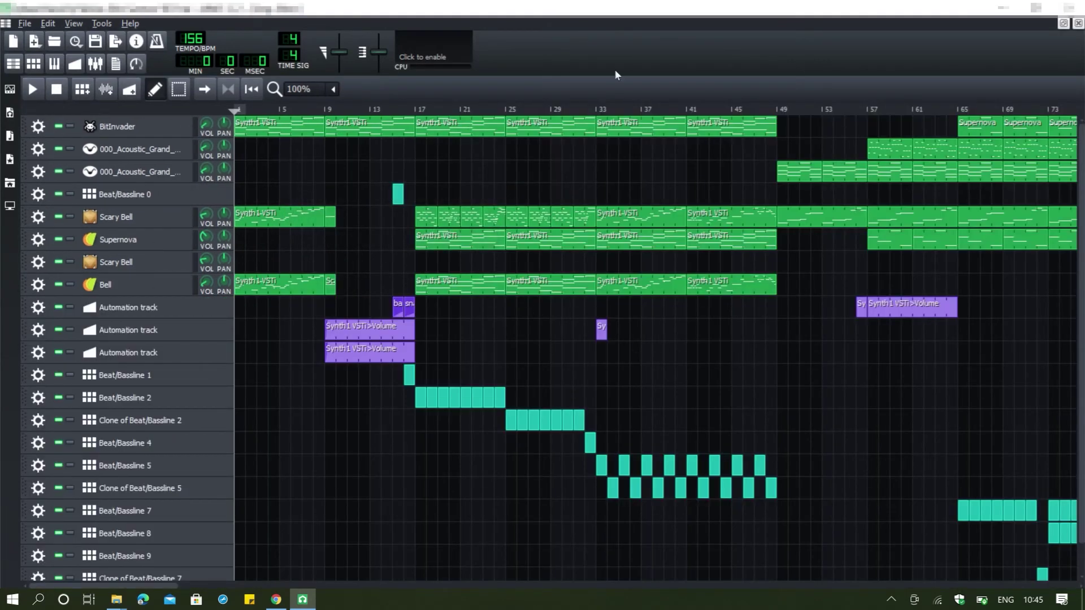
Play the opened song briefly, pause it, and lower the system volume to 18.
{"action": "left_click", "coordinate": [36, 88]}
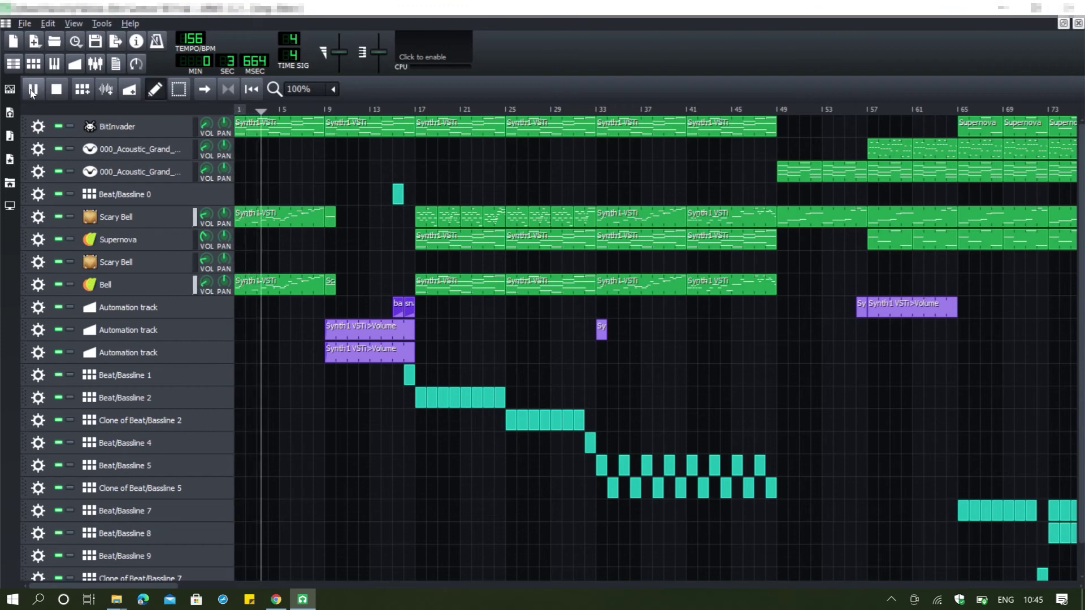
{"action": "left_click", "coordinate": [32, 91]}
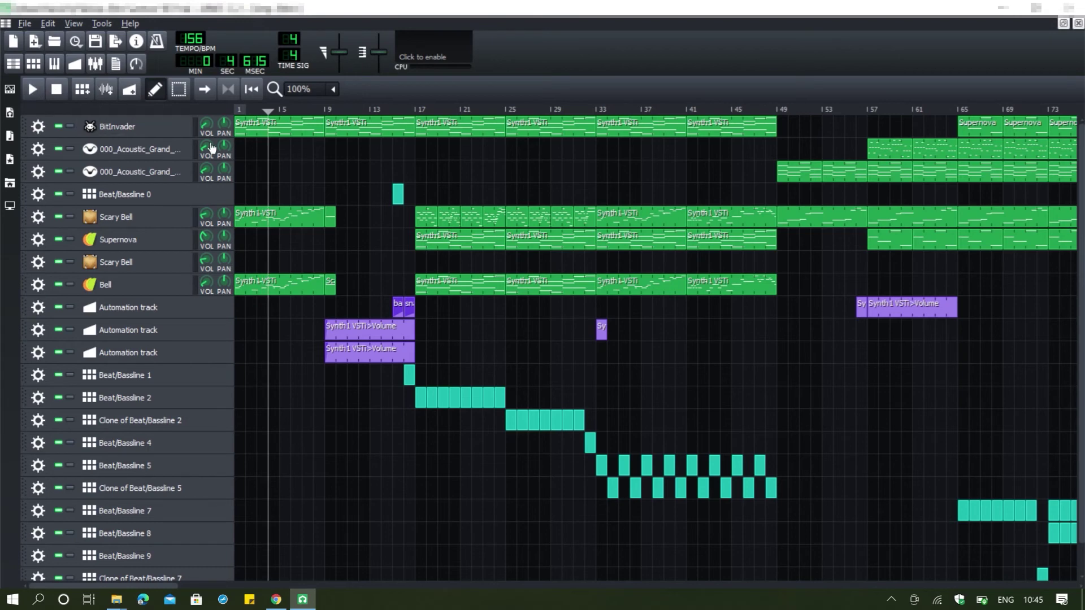
{"action": "key", "text": "XF86AudioLowerVolume"}
{"action": "key", "text": "XF86AudioLowerVolume"}
{"action": "key", "text": "XF86AudioLowerVolume"}
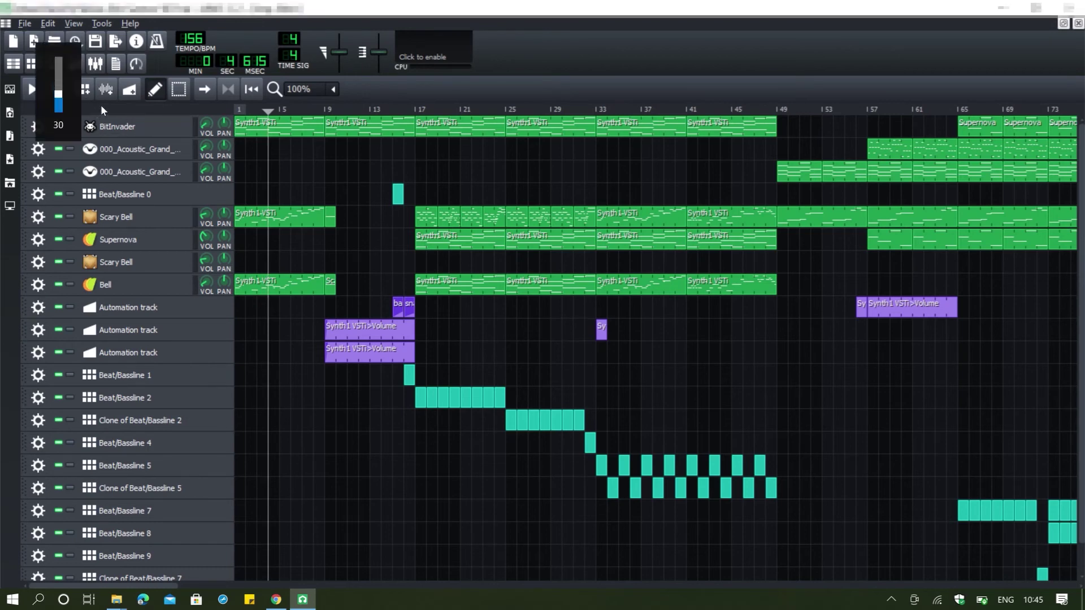
{"action": "key", "text": "XF86AudioRaiseVolume"}
{"action": "key", "text": "XF86AudioRaiseVolume"}
{"action": "key", "text": "XF86AudioRaiseVolume"}
Resume playback, move the playhead back to bar 1, listen to the song and stop it.
{"action": "left_click", "coordinate": [31, 91]}
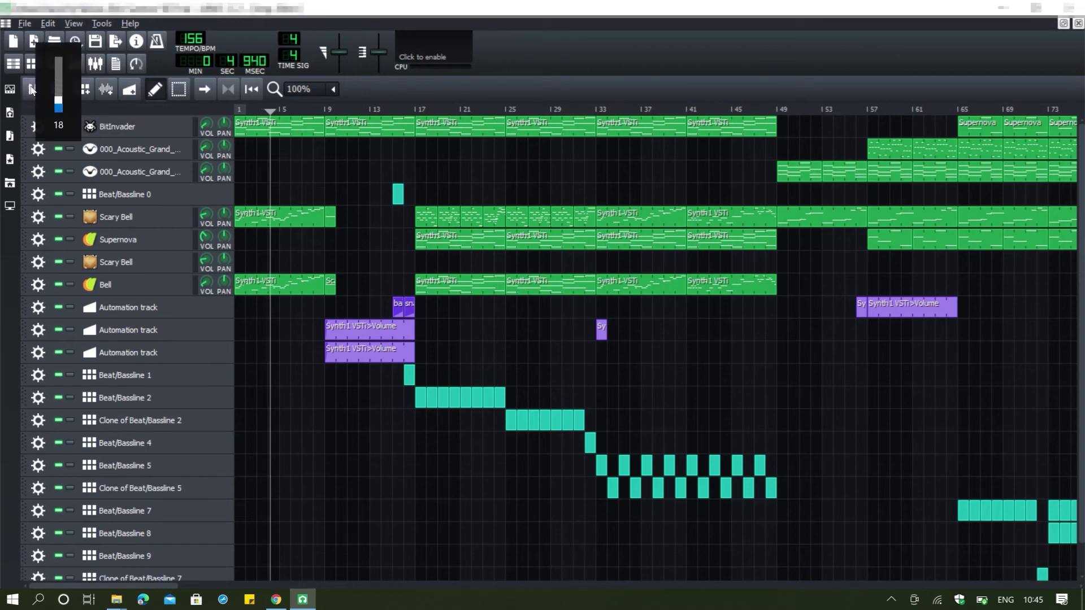
{"action": "left_click_drag", "start_coordinate": [282, 108], "coordinate": [236, 107]}
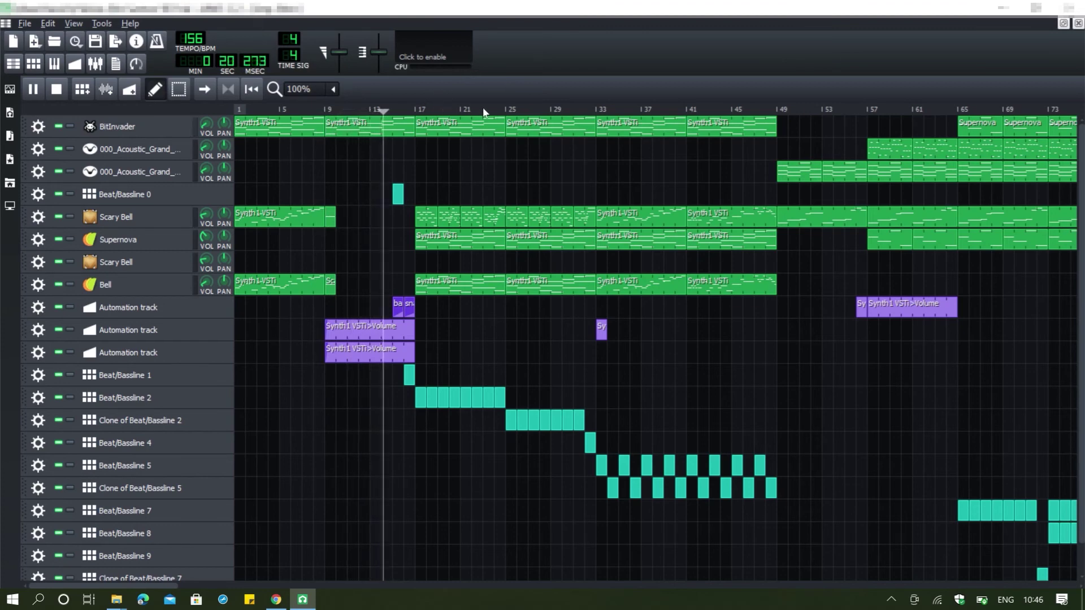
{"action": "left_click", "coordinate": [57, 91]}
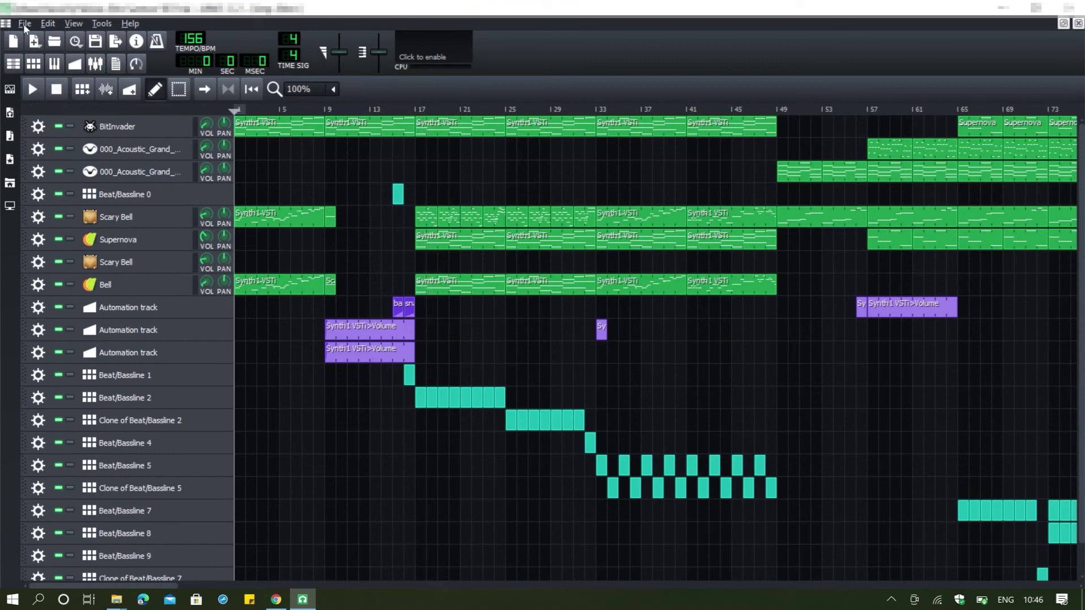
Start a project export, try the Compressed MP3-File and WAV-File types, and cancel the export.
{"action": "left_click", "coordinate": [24, 25]}
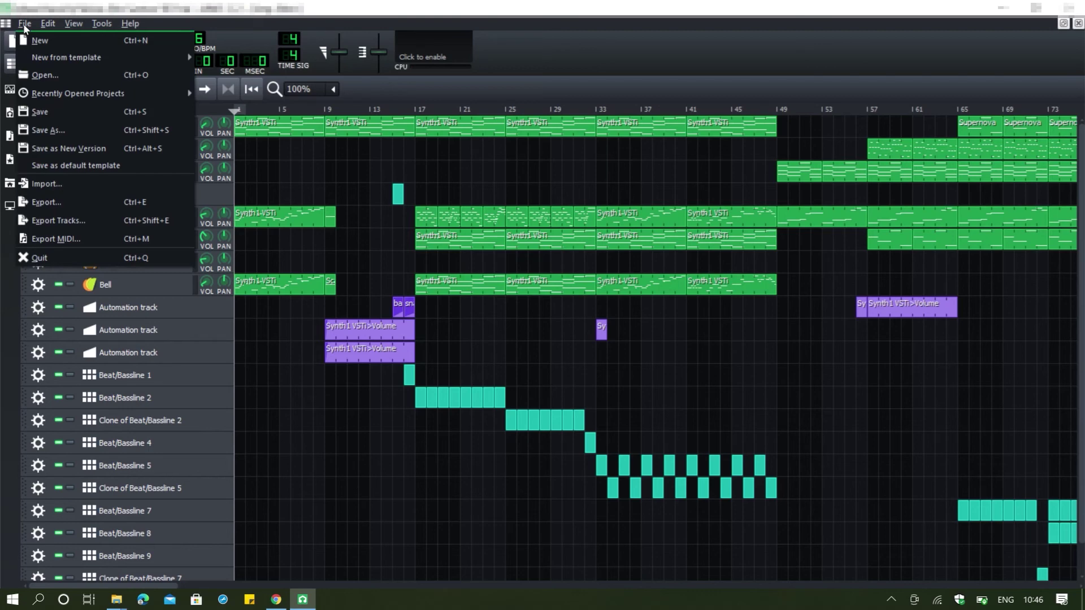
{"action": "left_click", "coordinate": [45, 203]}
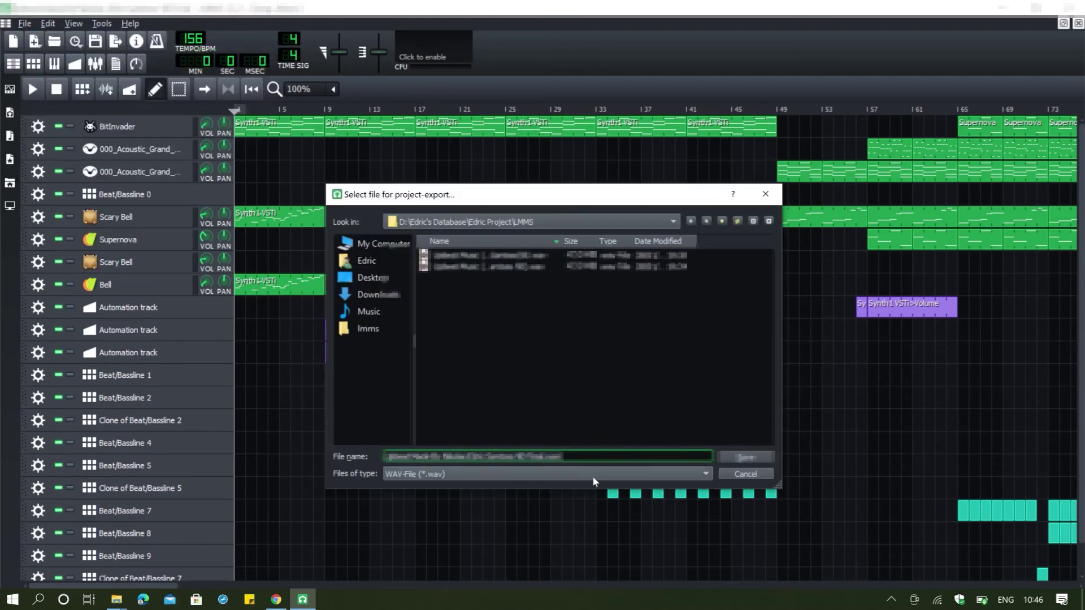
{"action": "left_click", "coordinate": [552, 481]}
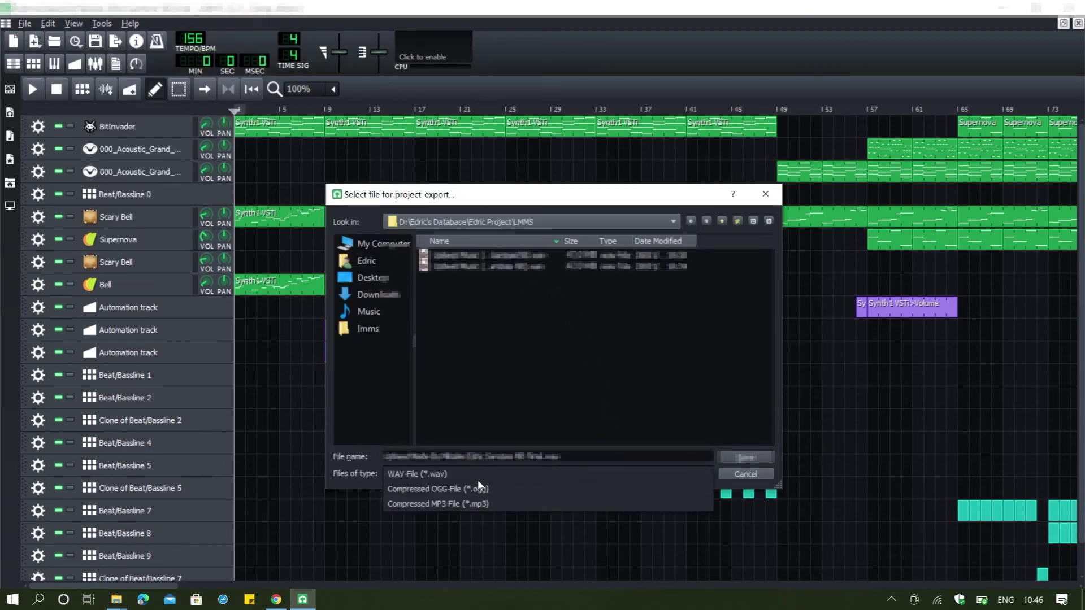
{"action": "left_click", "coordinate": [456, 504]}
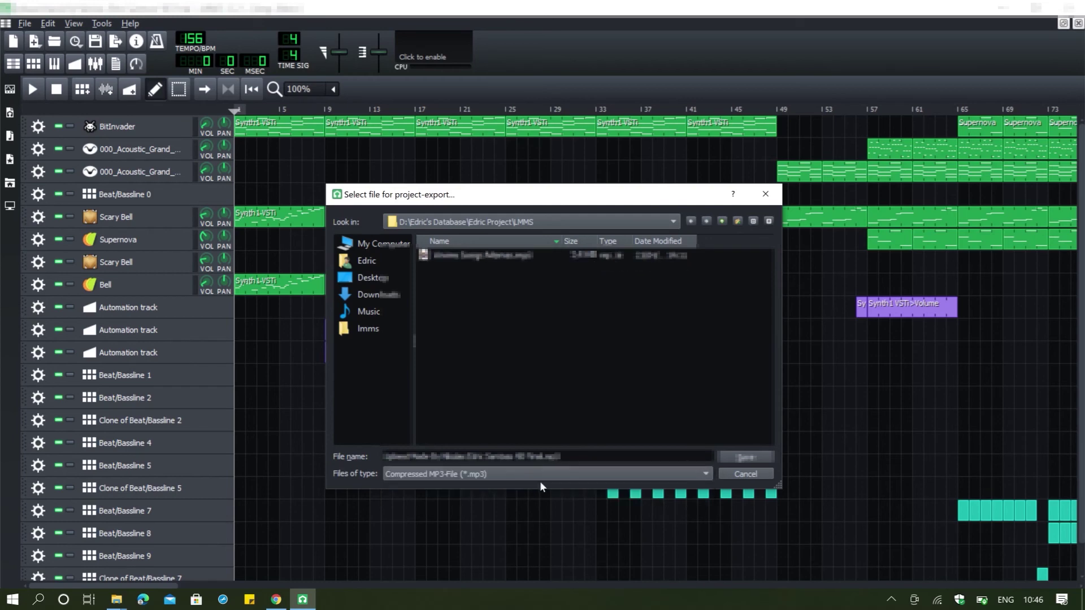
{"action": "left_click", "coordinate": [531, 473]}
{"action": "left_click", "coordinate": [449, 442]}
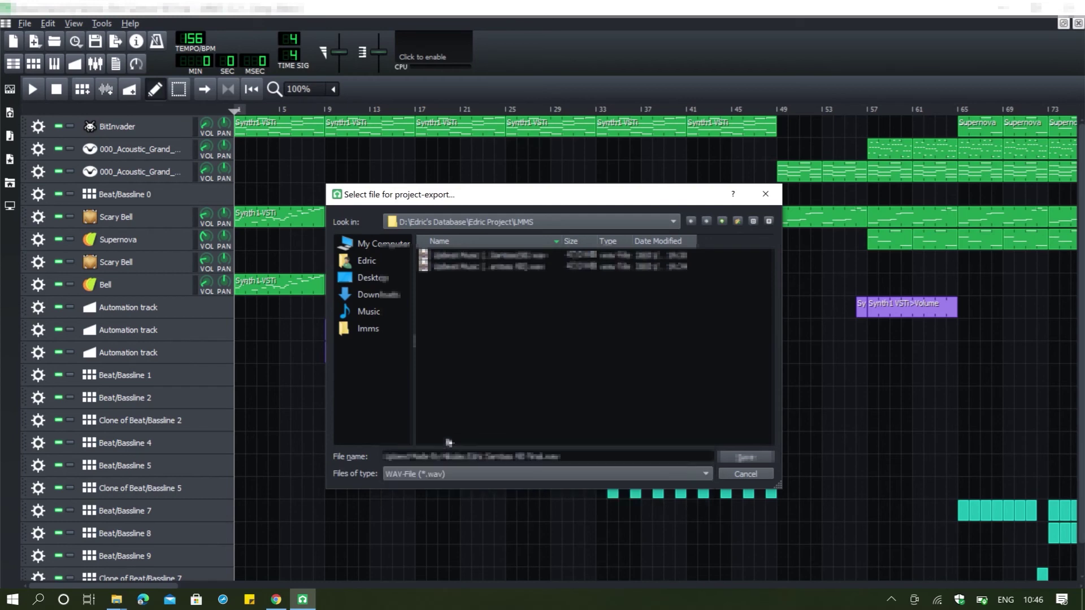
{"action": "left_click", "coordinate": [745, 474]}
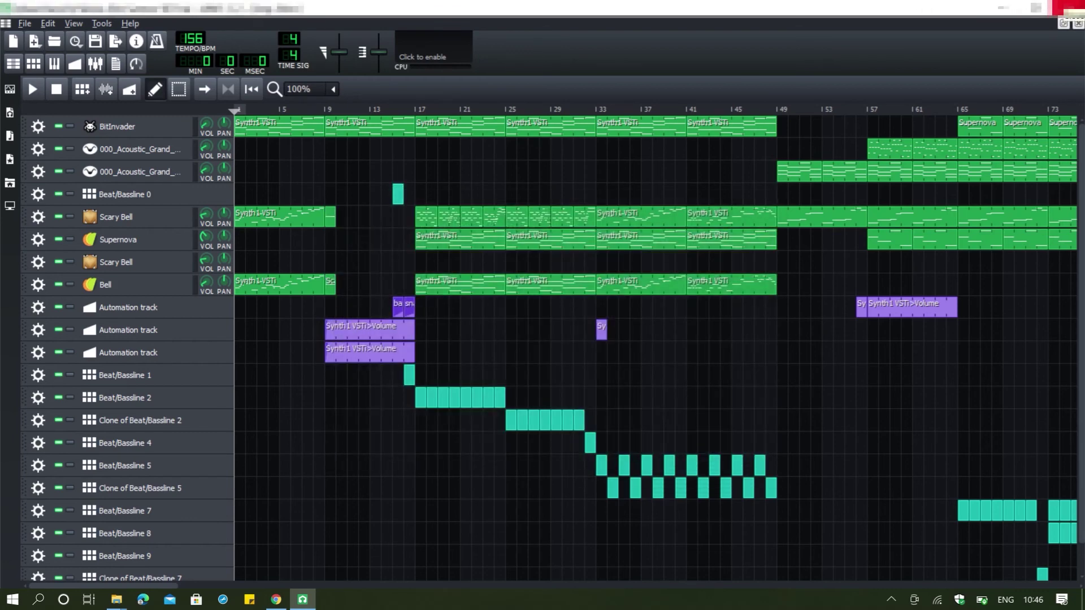
Close LMMS, listen to the exported Upbeat Music WAV file at a slightly higher player volume, and close the player.
{"action": "left_click", "coordinate": [1070, 8]}
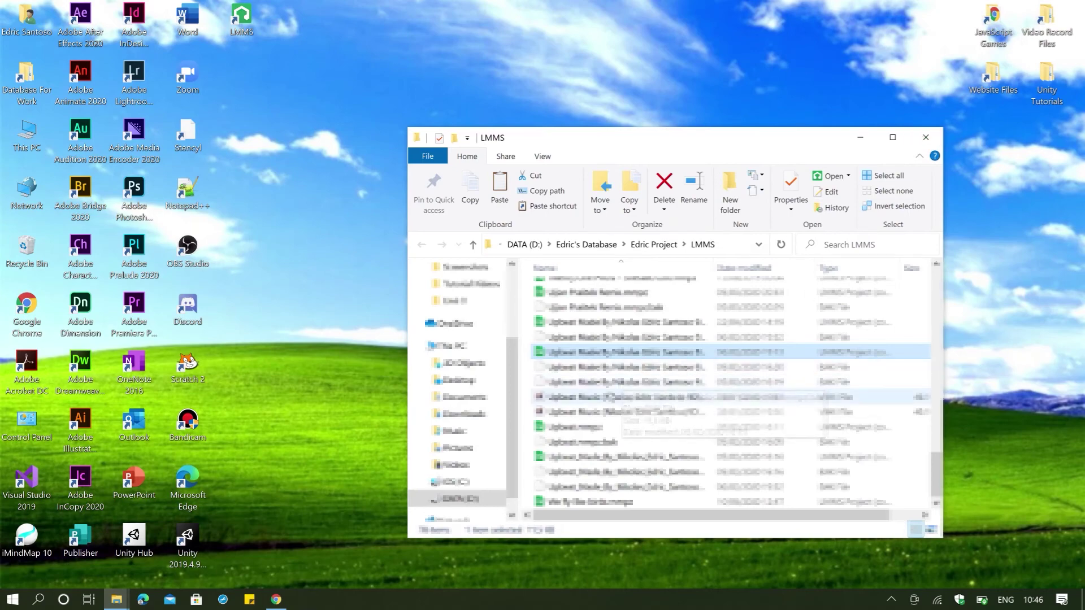
{"action": "double_click", "coordinate": [612, 397]}
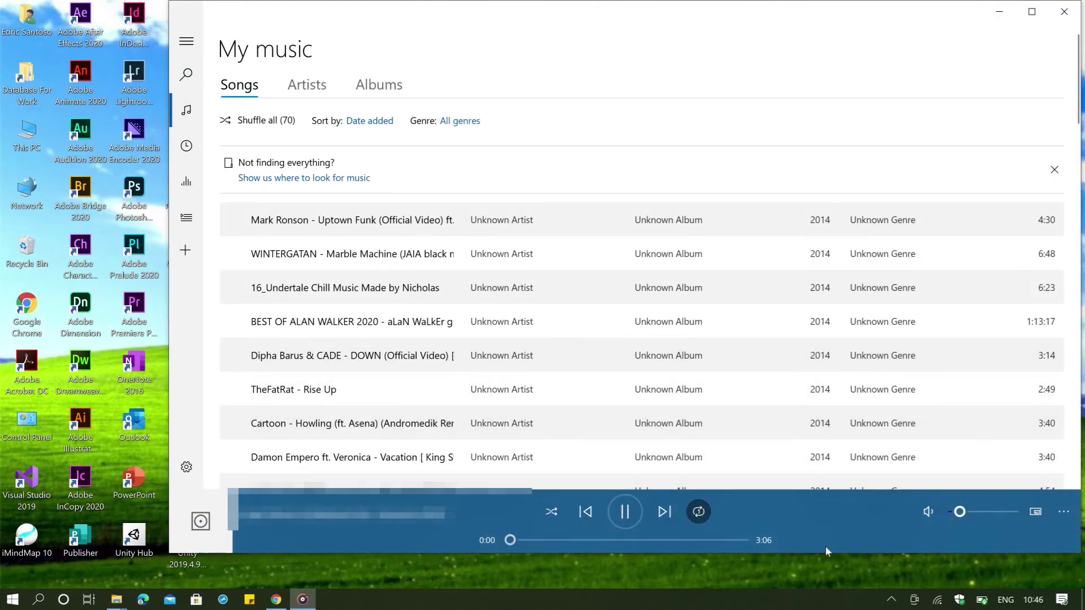
{"action": "left_click_drag", "start_coordinate": [959, 512], "coordinate": [972, 512]}
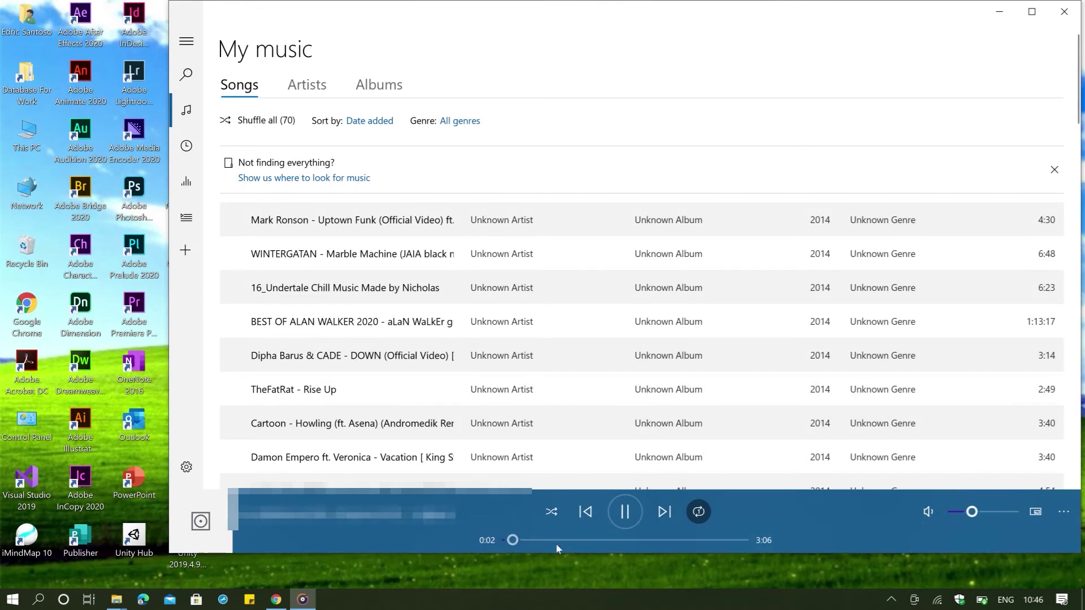
{"action": "left_click", "coordinate": [1064, 12]}
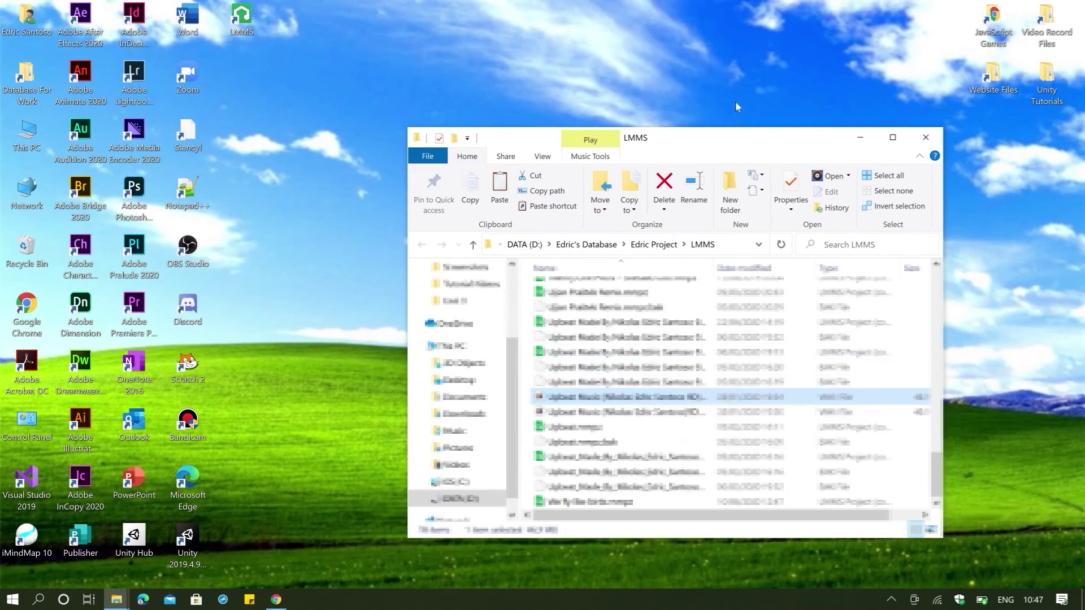
Move the folder window aside, launch Unity Hub and open the Unity Tutorial Platformer project.
{"action": "left_click_drag", "start_coordinate": [694, 142], "coordinate": [911, 53]}
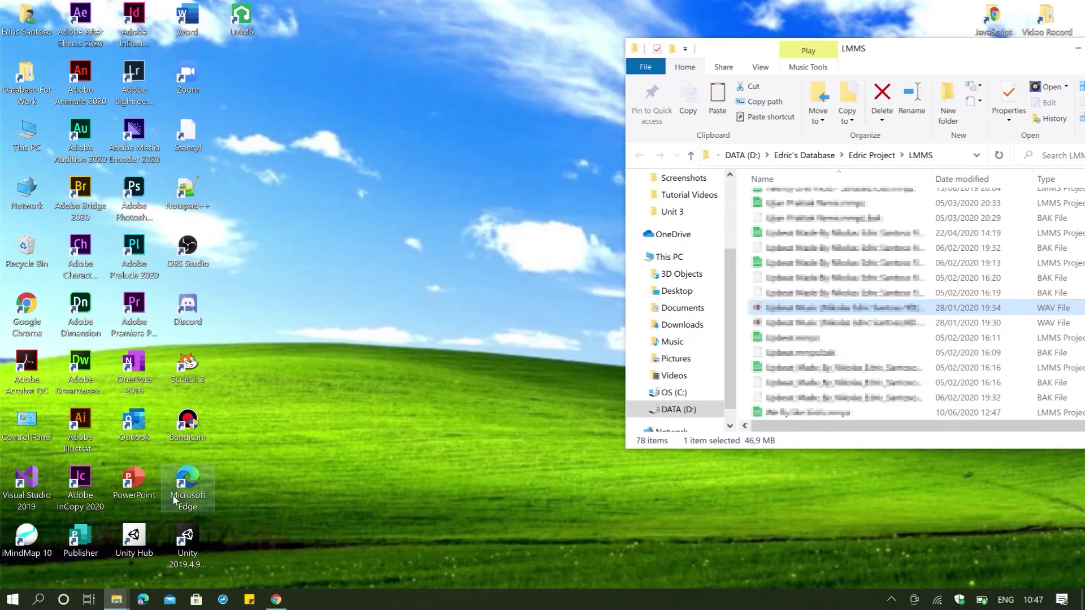
{"action": "double_click", "coordinate": [149, 544]}
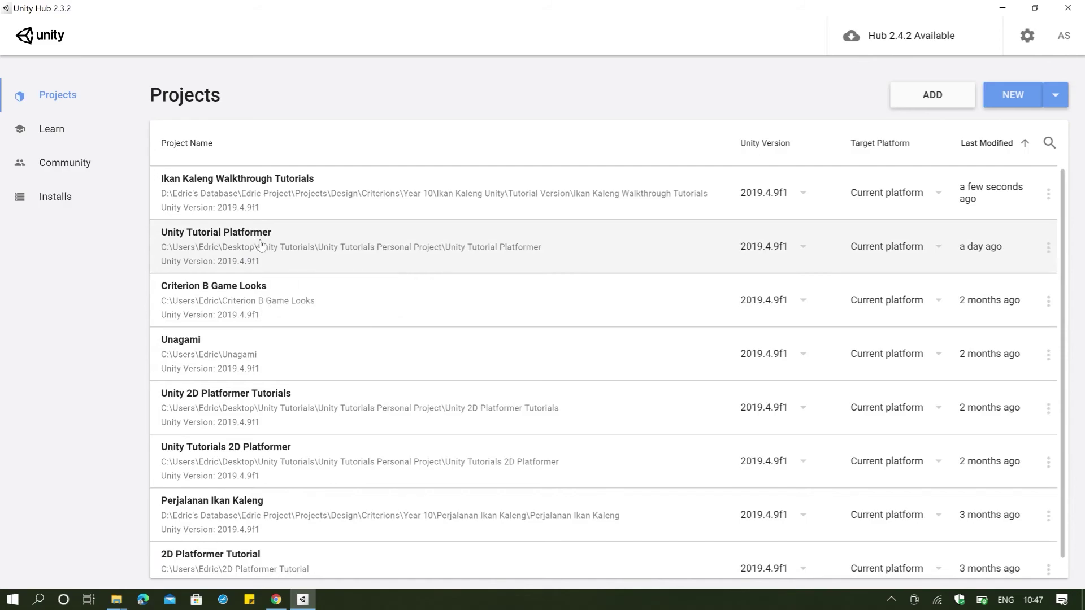
{"action": "left_click", "coordinate": [260, 241]}
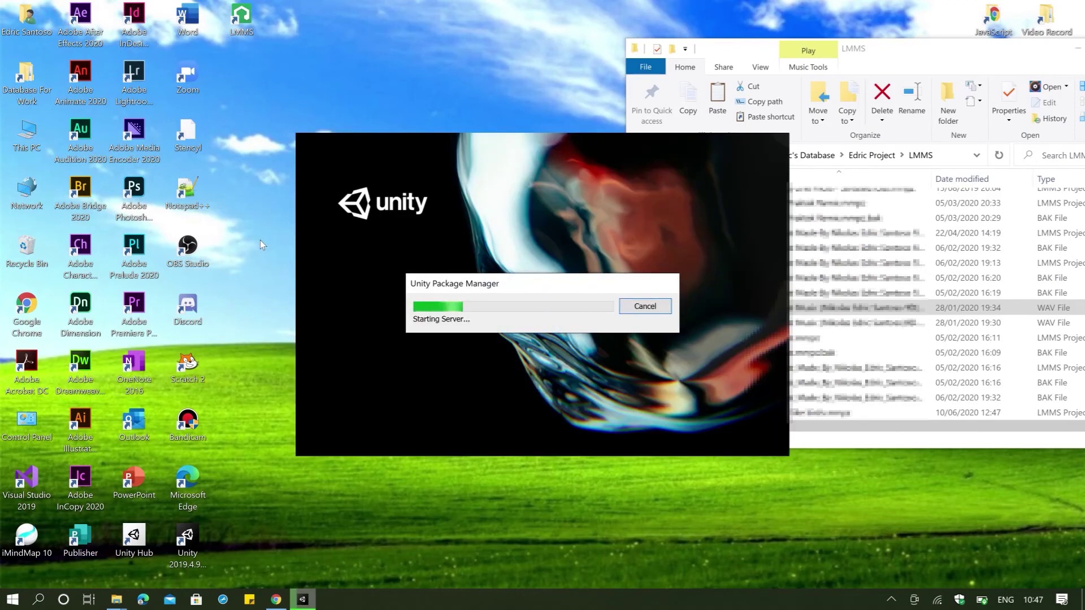
{"action": "key", "text": "XF86AudioRaiseVolume"}
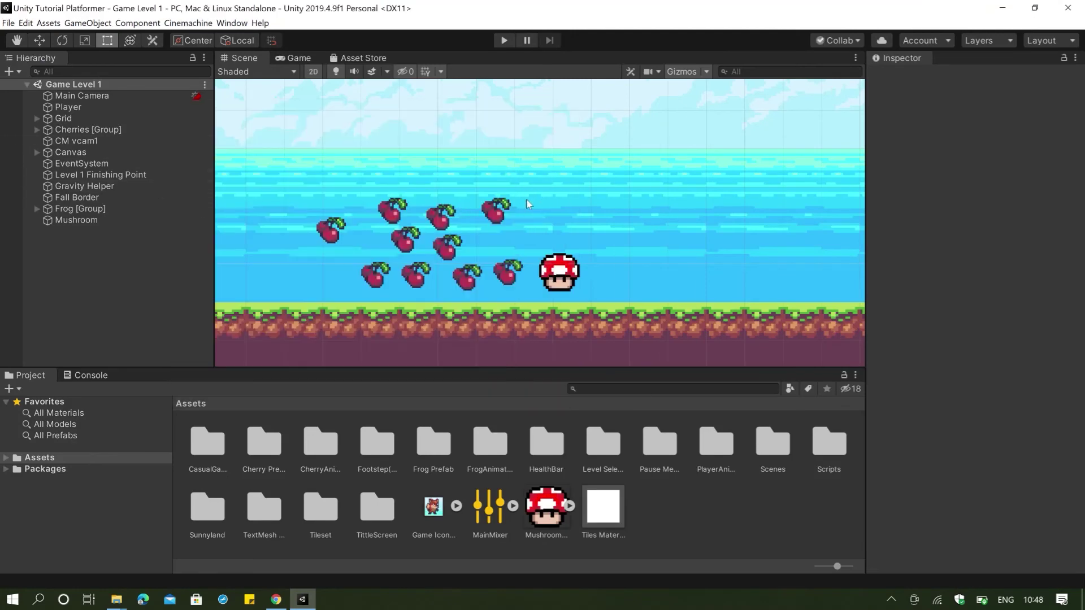
Add an Audio Source component to the Main Camera in Game Level 1 and bring its settings into view.
{"action": "scroll", "coordinate": [528, 204], "scroll_direction": "down", "scroll_amount": 3}
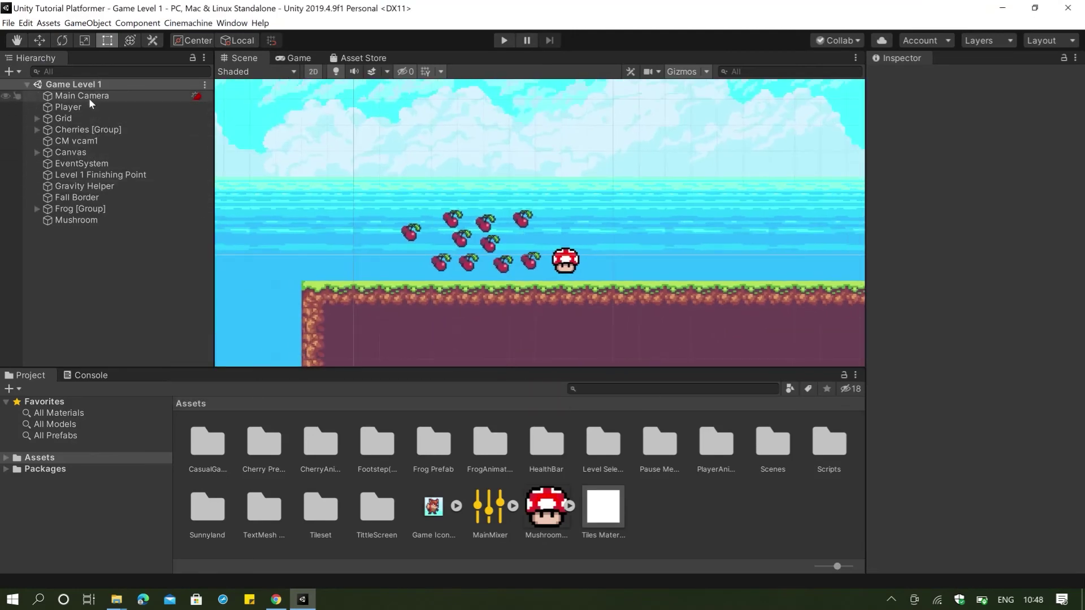
{"action": "left_click", "coordinate": [92, 97]}
{"action": "scroll", "coordinate": [972, 317], "scroll_direction": "down", "scroll_amount": 5}
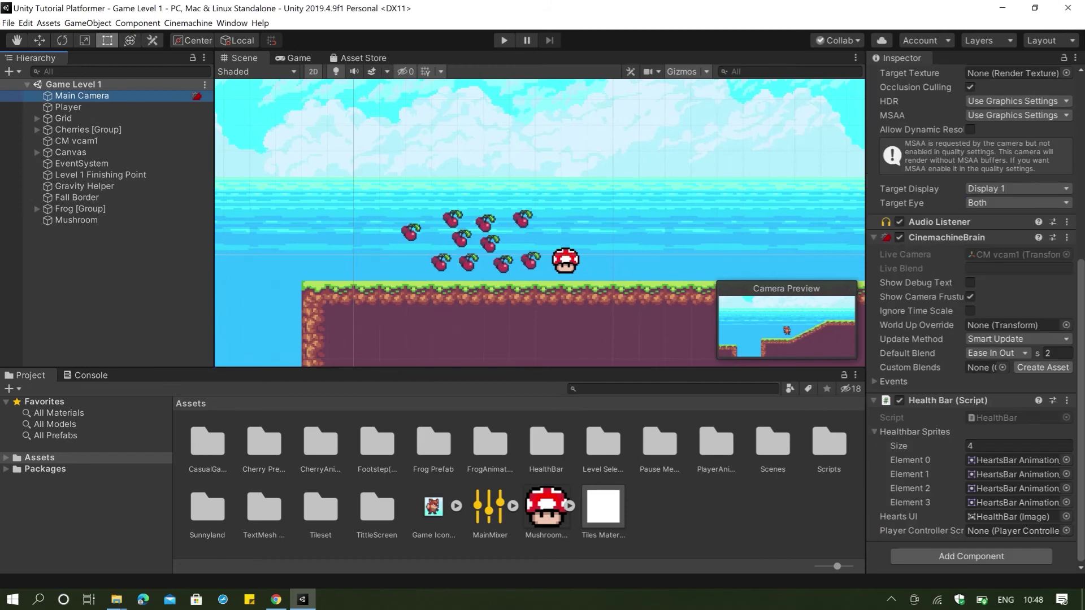
{"action": "left_click", "coordinate": [972, 556]}
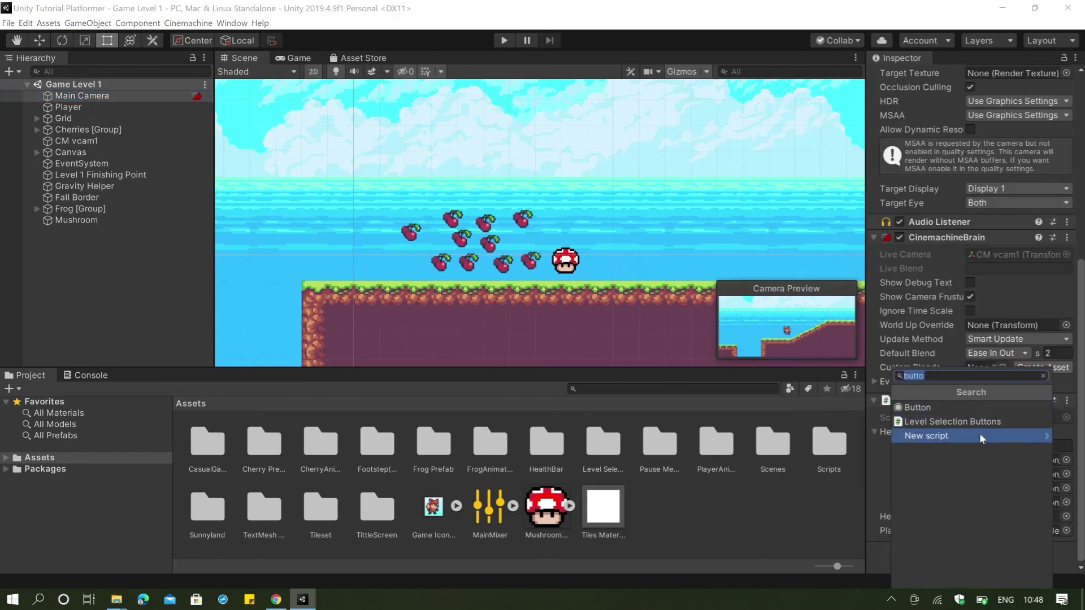
{"action": "type", "text": "Audio"}
{"action": "key", "text": "Down"}
{"action": "key", "text": "Down"}
{"action": "key", "text": "Down"}
{"action": "key", "text": "Down"}
{"action": "key", "text": "Down"}
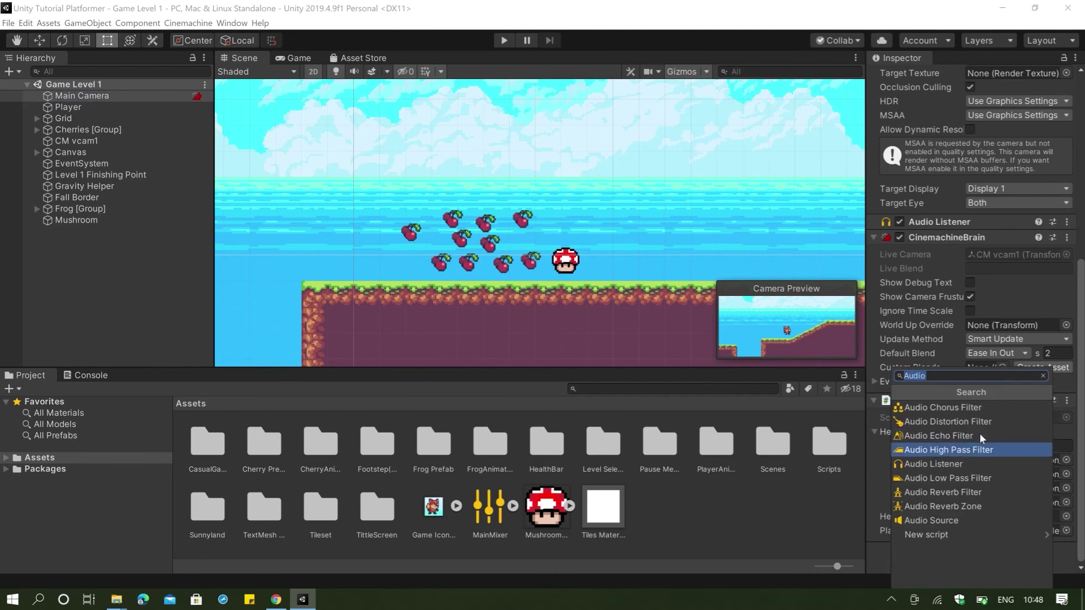
{"action": "key", "text": "Down"}
{"action": "key", "text": "Return"}
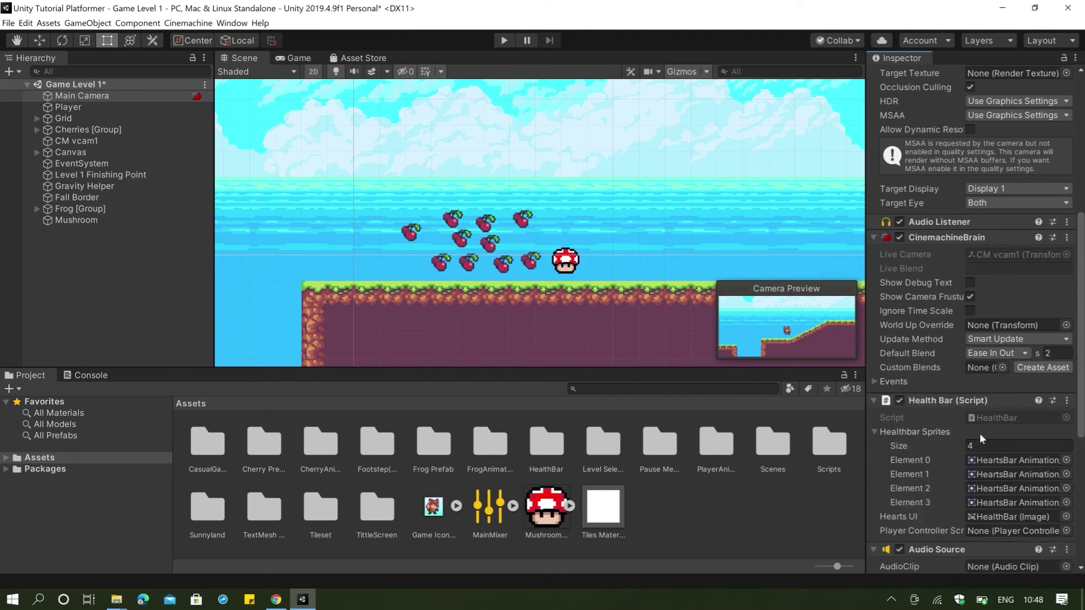
{"action": "scroll", "coordinate": [987, 407], "scroll_direction": "down", "scroll_amount": 5}
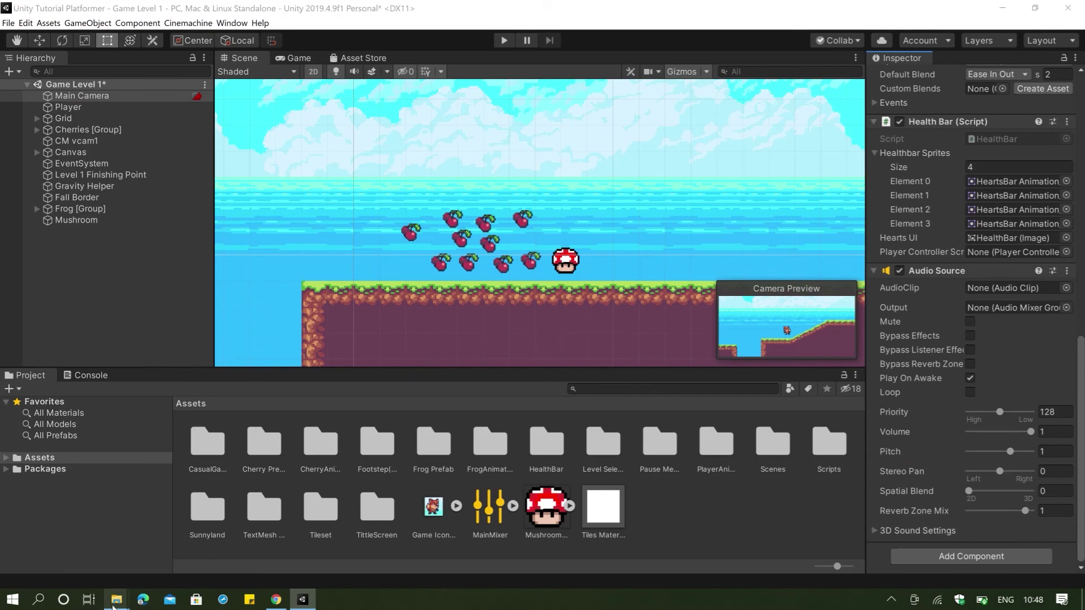
Copy the selected Upbeat Music WAV file from the LMMS project folder in File Explorer and minimise that window.
{"action": "mouse_move", "coordinate": [117, 599]}
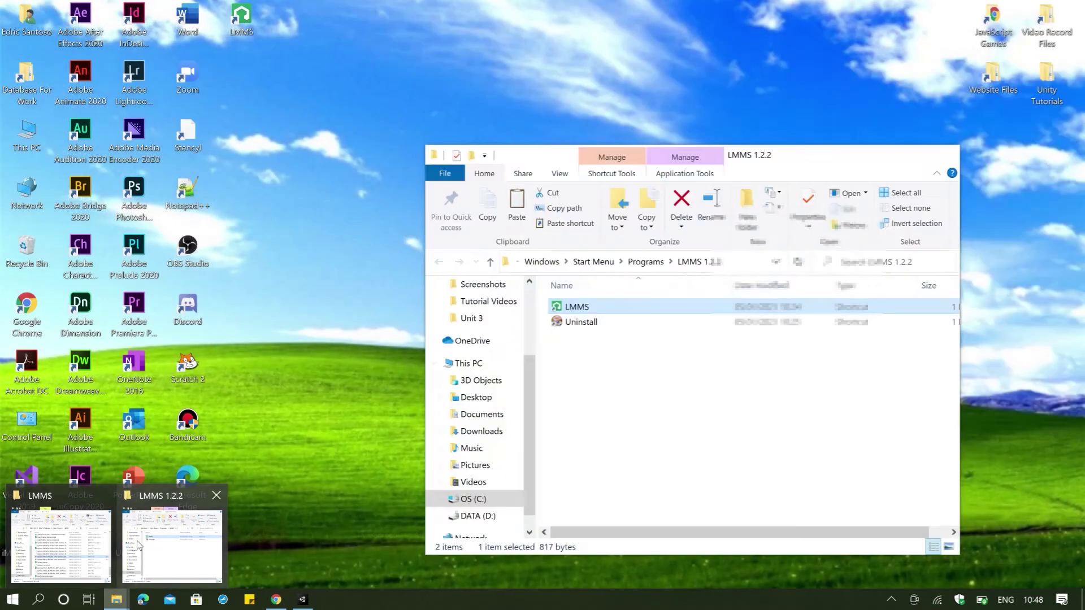
{"action": "left_click", "coordinate": [62, 545]}
{"action": "right_click", "coordinate": [747, 330]}
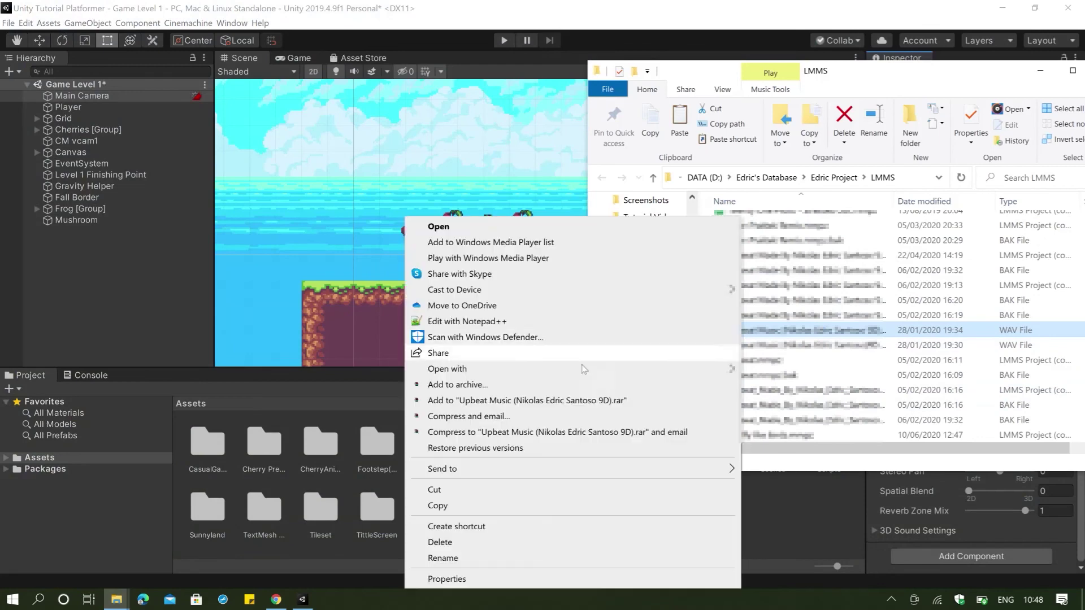
{"action": "left_click", "coordinate": [452, 506]}
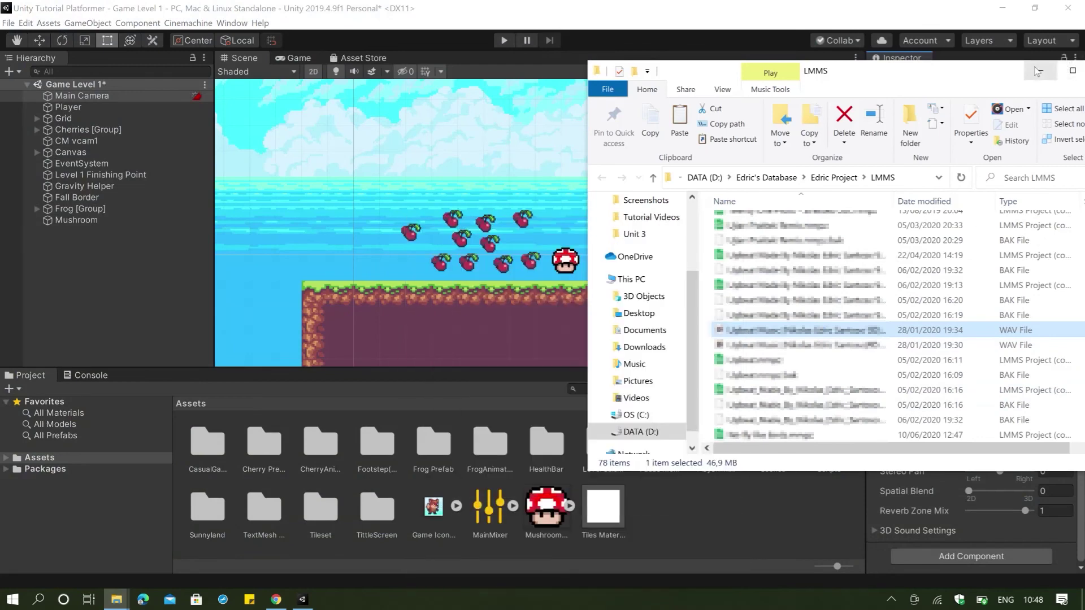
{"action": "left_click", "coordinate": [1041, 70]}
Show the Unity project's location in File Explorer, paste the WAV file into its Assets folder and return to Unity.
{"action": "right_click", "coordinate": [653, 484]}
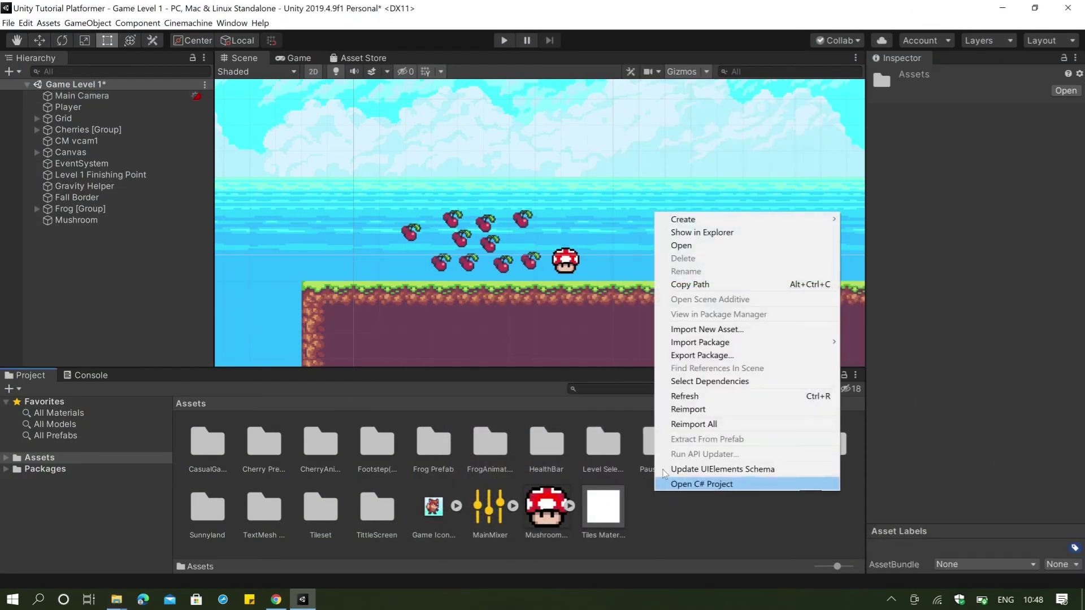
{"action": "left_click", "coordinate": [716, 232]}
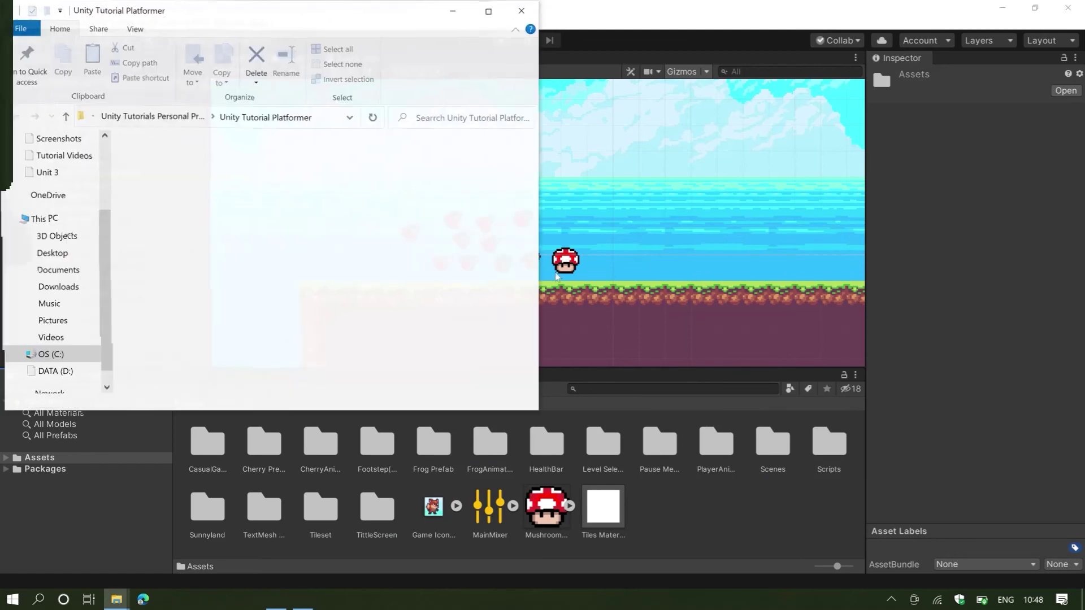
{"action": "double_click", "coordinate": [178, 167]}
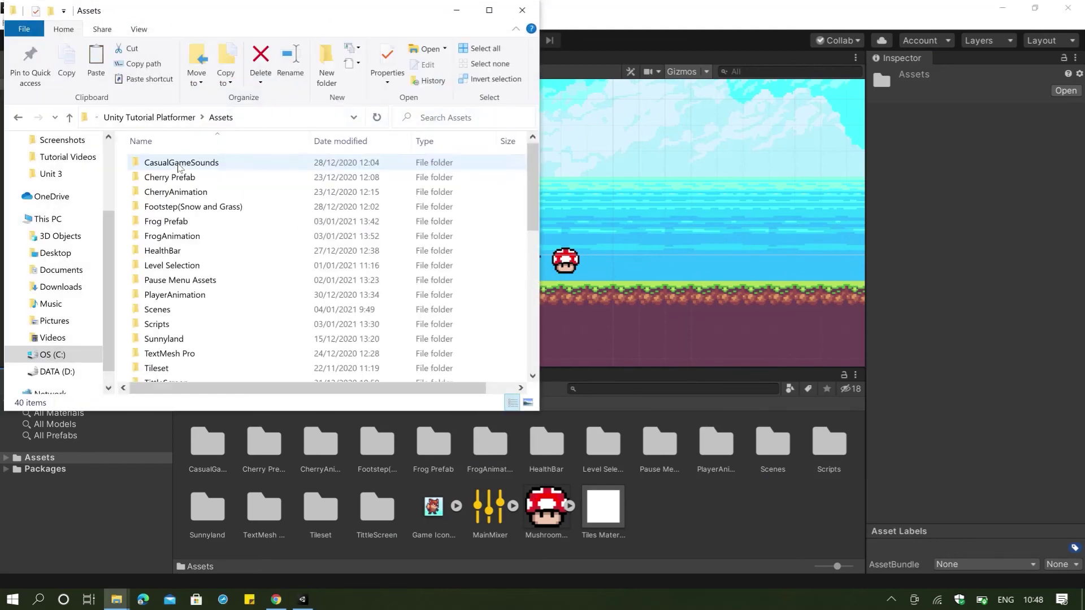
{"action": "scroll", "coordinate": [299, 277], "scroll_direction": "down", "scroll_amount": 8}
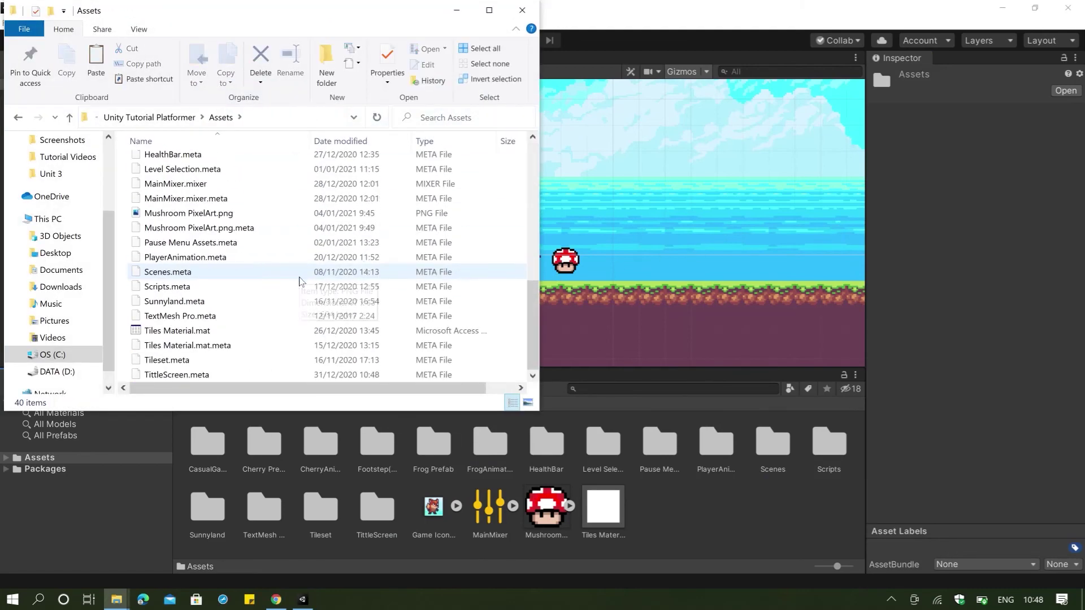
{"action": "right_click", "coordinate": [164, 379]}
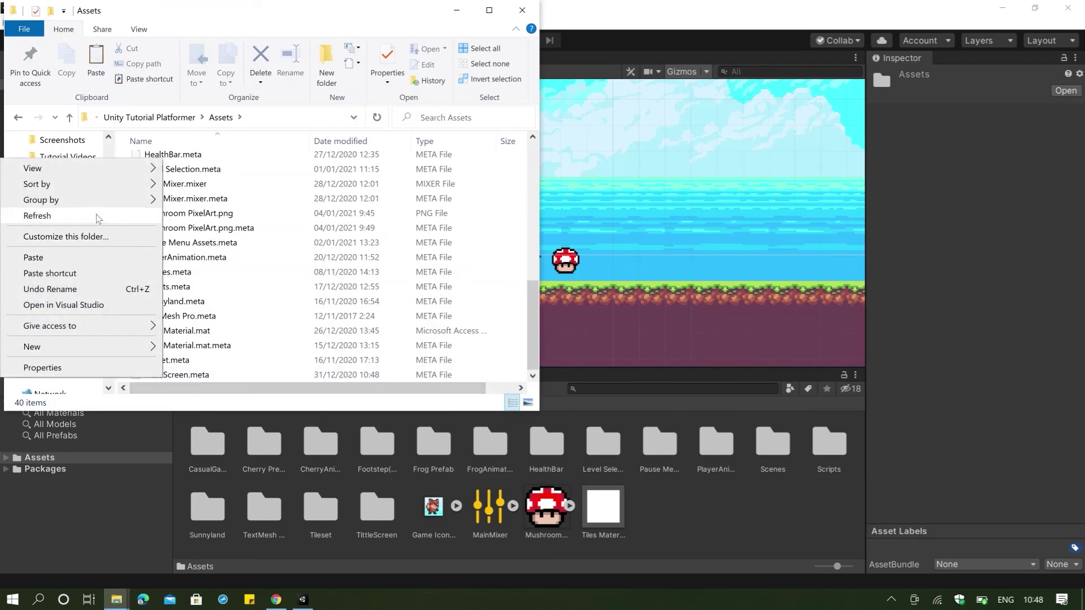
{"action": "left_click", "coordinate": [67, 257]}
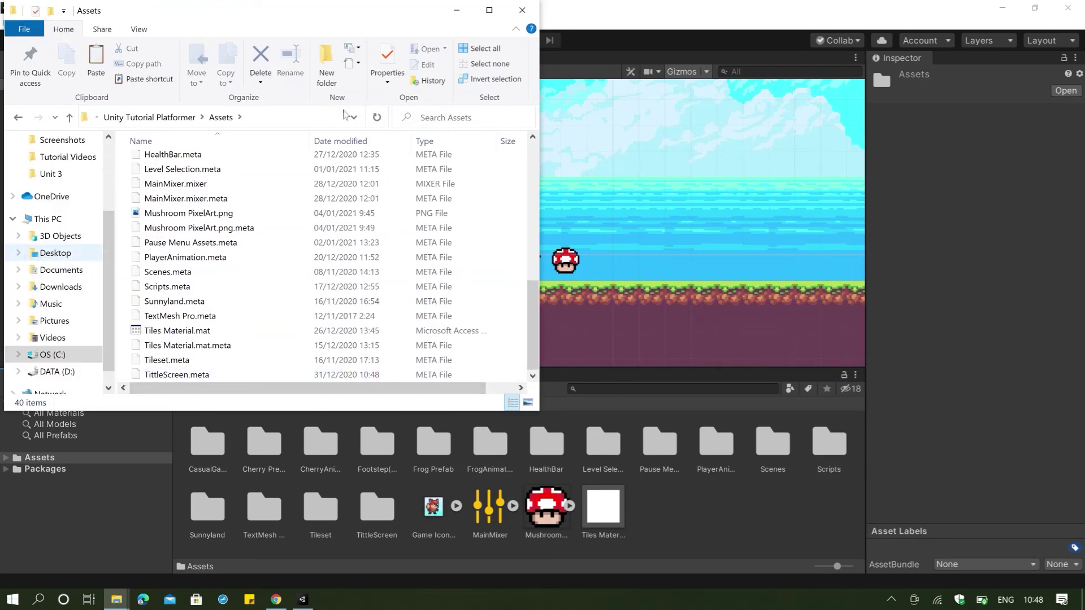
{"action": "left_click", "coordinate": [456, 10]}
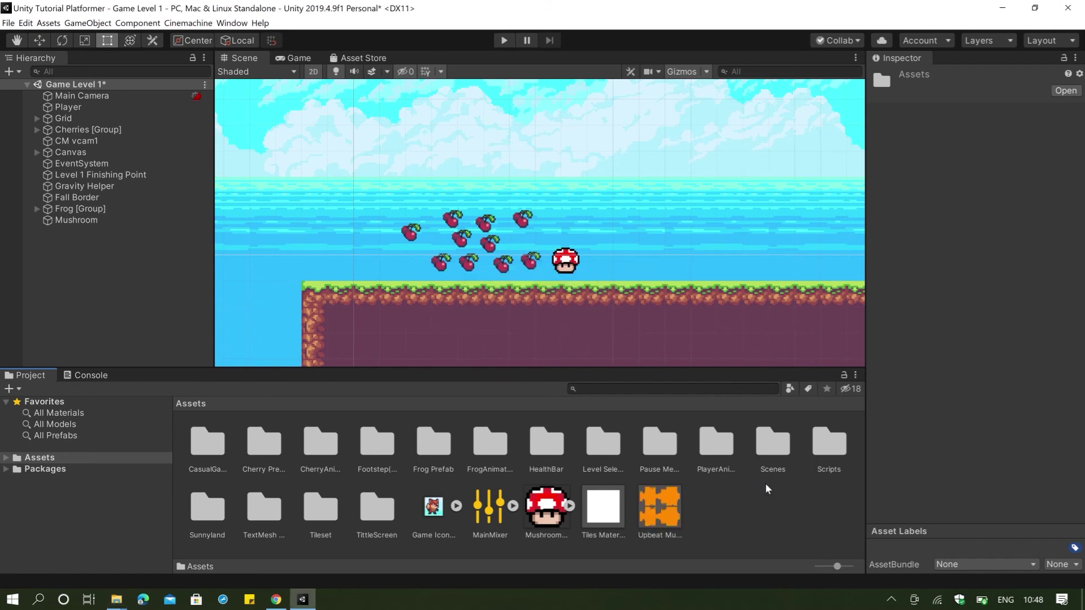
Assign the Upbeat Music clip to the Main Camera's Audio Source, enable Loop and set the volume to 0.38.
{"action": "left_click", "coordinate": [148, 95]}
{"action": "scroll", "coordinate": [977, 334], "scroll_direction": "down", "scroll_amount": 10}
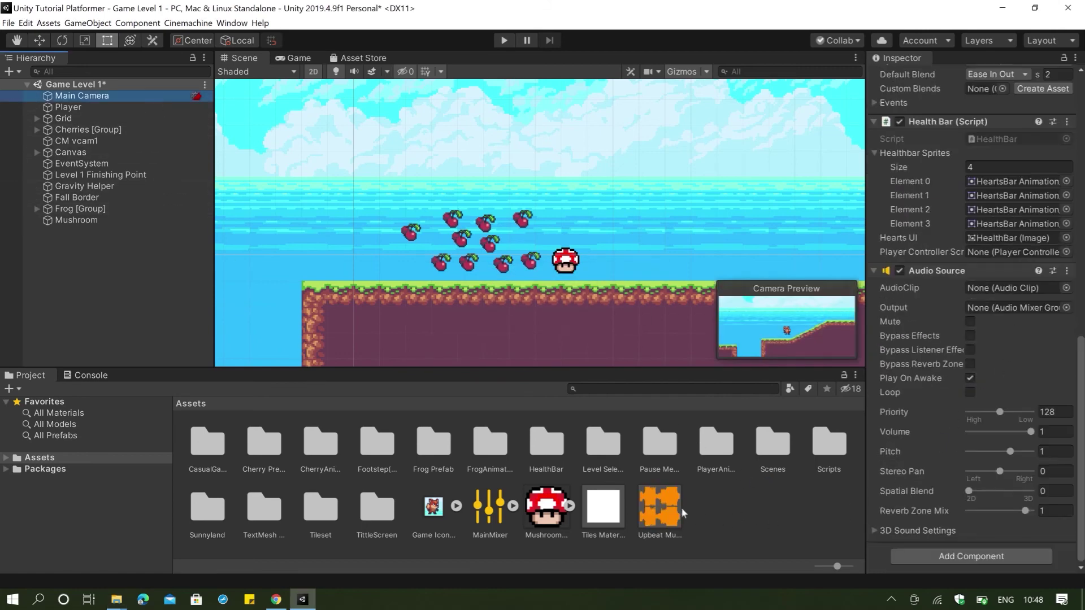
{"action": "left_click_drag", "start_coordinate": [682, 509], "coordinate": [846, 443]}
{"action": "left_click_drag", "start_coordinate": [998, 299], "coordinate": [1006, 283]}
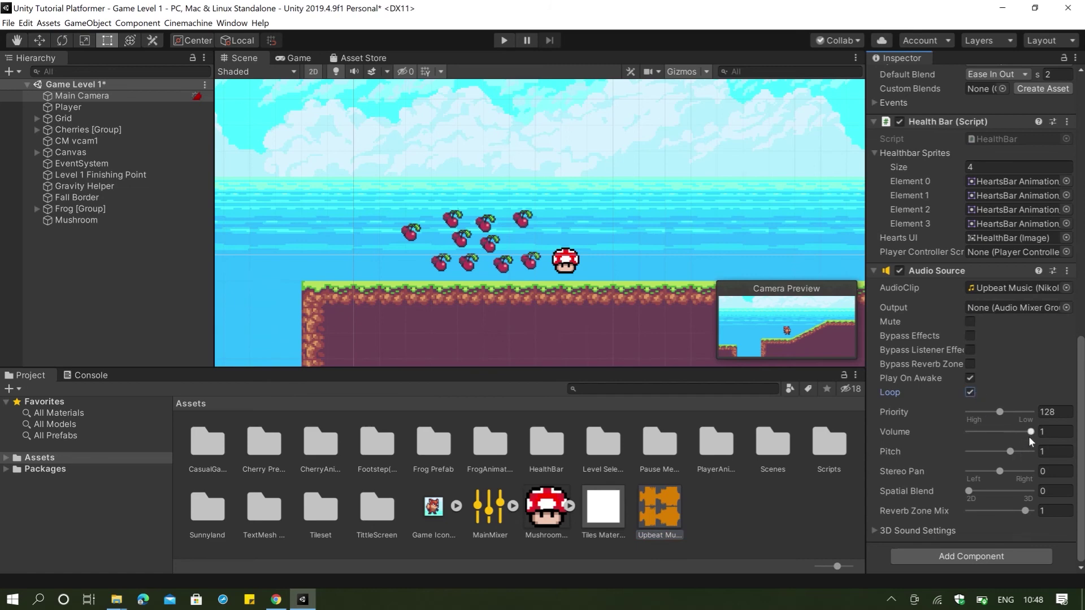
{"action": "left_click_drag", "start_coordinate": [1028, 436], "coordinate": [998, 442]}
Play-test the level with the music, try a lower Audio Source volume while moving and jumping, and stop the game.
{"action": "left_click", "coordinate": [503, 41]}
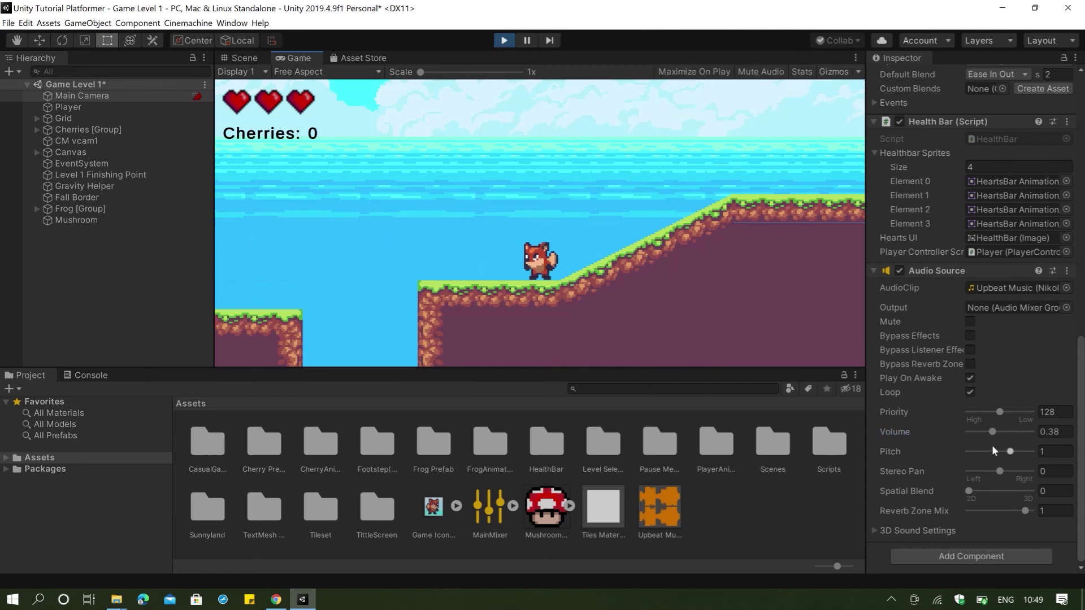
{"action": "left_click_drag", "start_coordinate": [993, 437], "coordinate": [975, 440]}
{"action": "left_click", "coordinate": [591, 230]}
{"action": "key", "text": "space"}
{"action": "key", "text": "Right"}
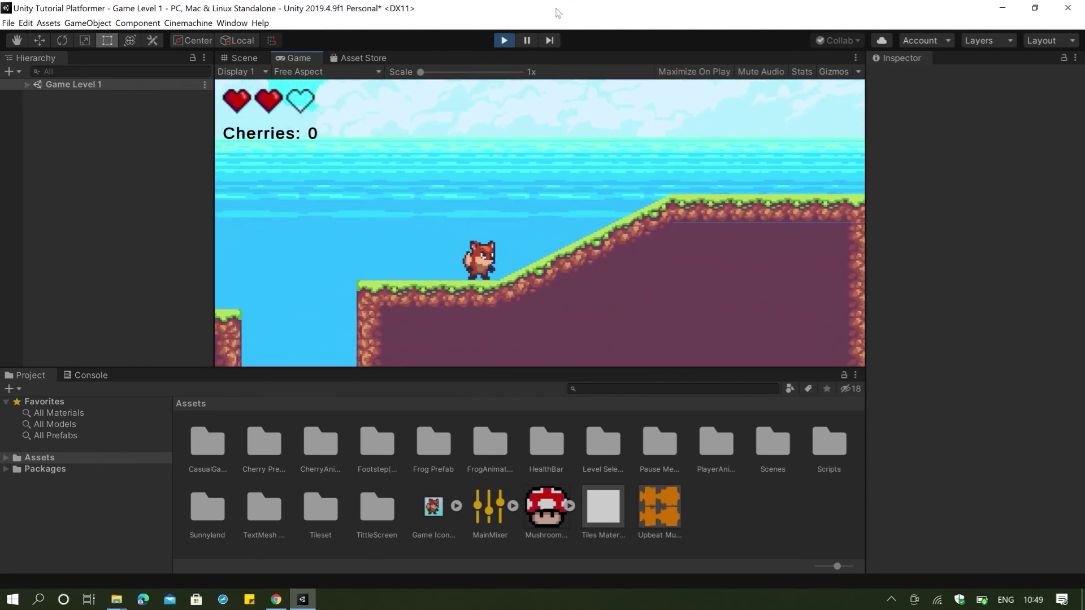
{"action": "left_click", "coordinate": [506, 41]}
Find Frog (1) in the Frog [Group] and set its Z position to -5 with the Game view showing.
{"action": "left_click_drag", "start_coordinate": [378, 225], "coordinate": [544, 207]}
{"action": "left_click", "coordinate": [544, 207]}
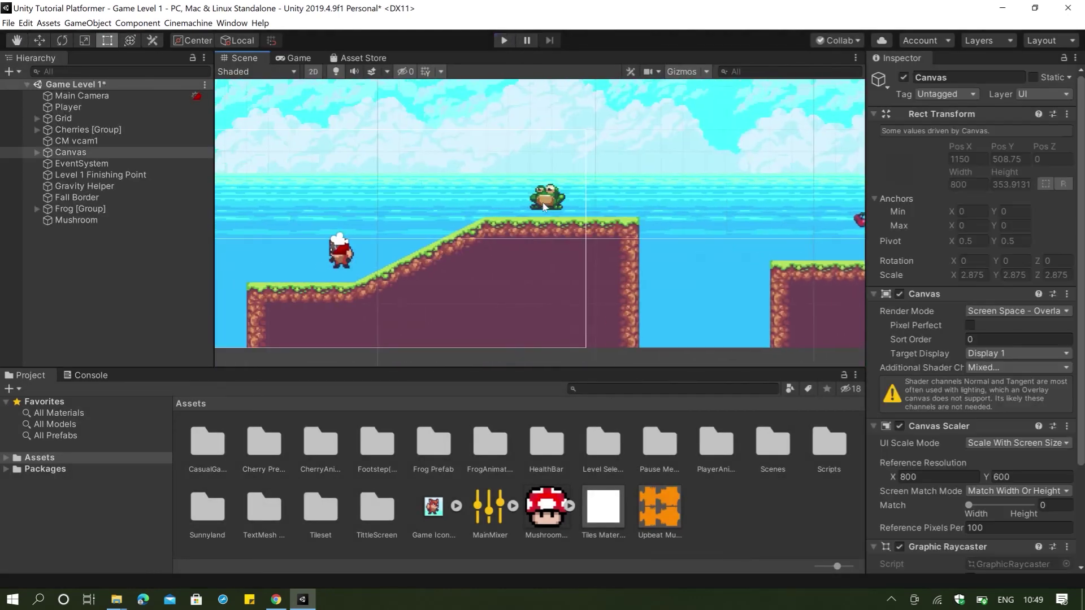
{"action": "left_click", "coordinate": [30, 210]}
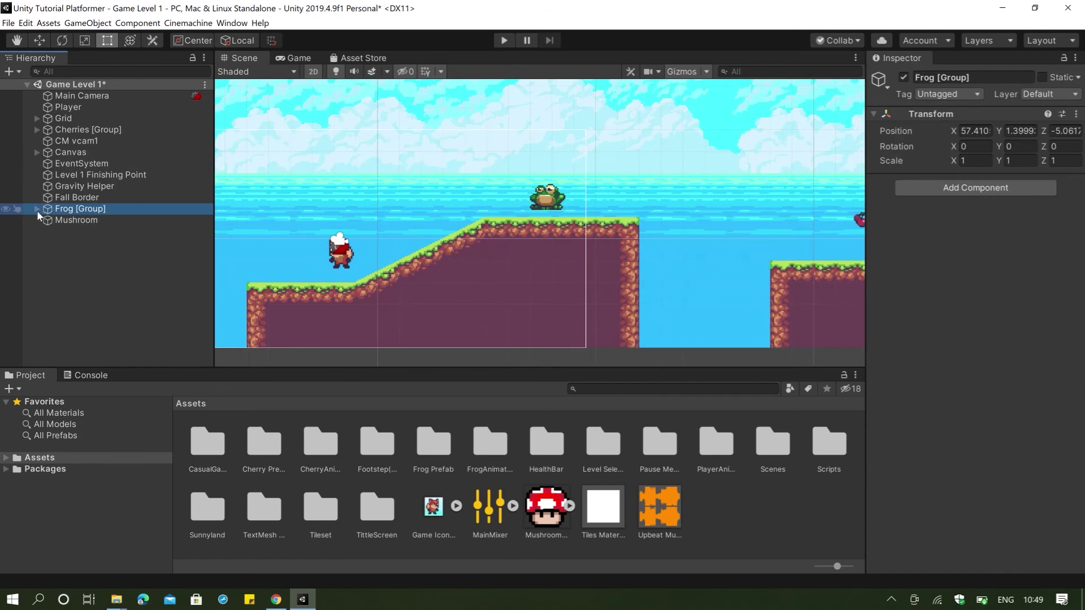
{"action": "left_click", "coordinate": [36, 209]}
{"action": "left_click", "coordinate": [65, 220]}
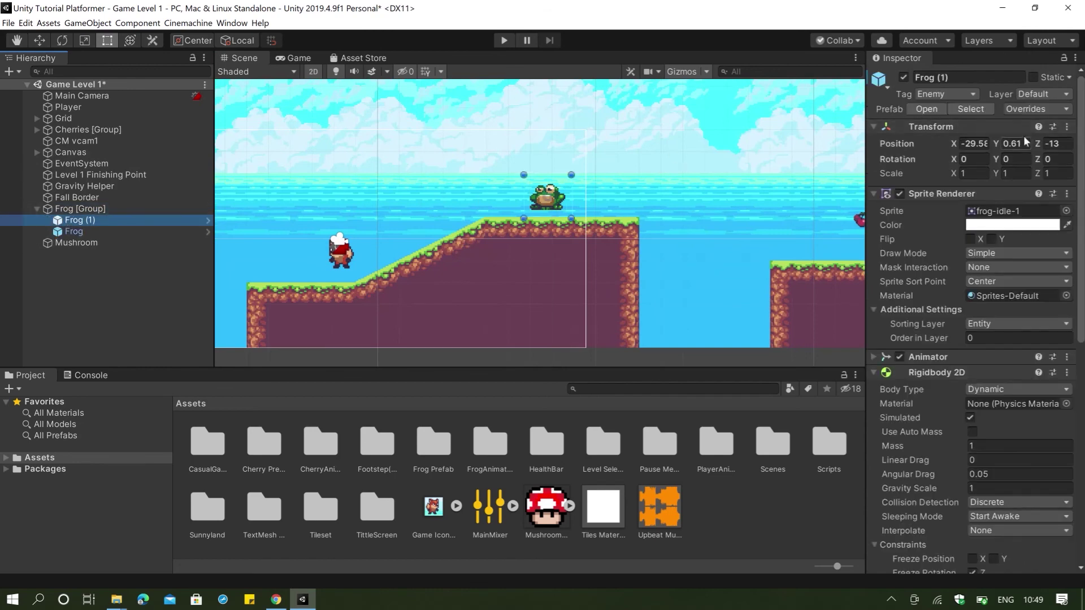
{"action": "left_click", "coordinate": [101, 229]}
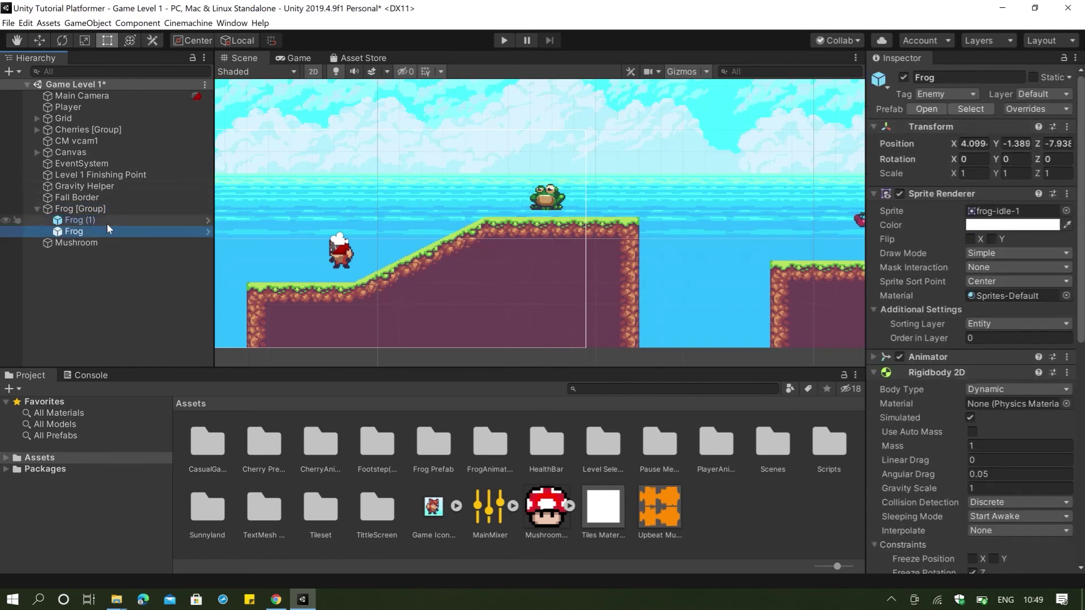
{"action": "left_click", "coordinate": [107, 223]}
{"action": "left_click", "coordinate": [104, 229]}
{"action": "left_click", "coordinate": [107, 224]}
{"action": "left_click", "coordinate": [287, 56]}
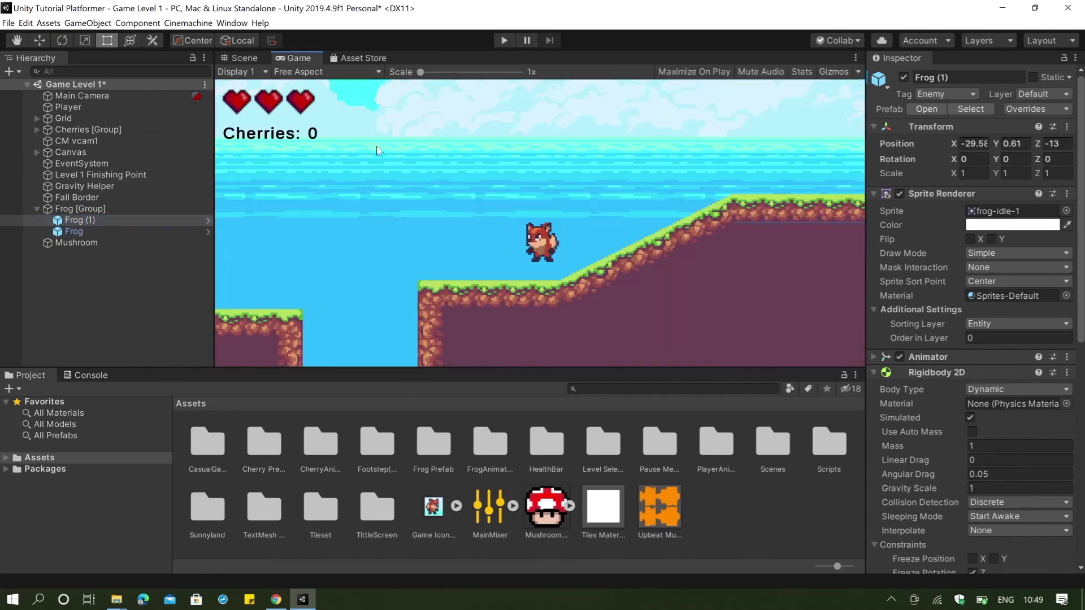
{"action": "left_click", "coordinate": [1056, 144]}
{"action": "type", "text": "-5"}
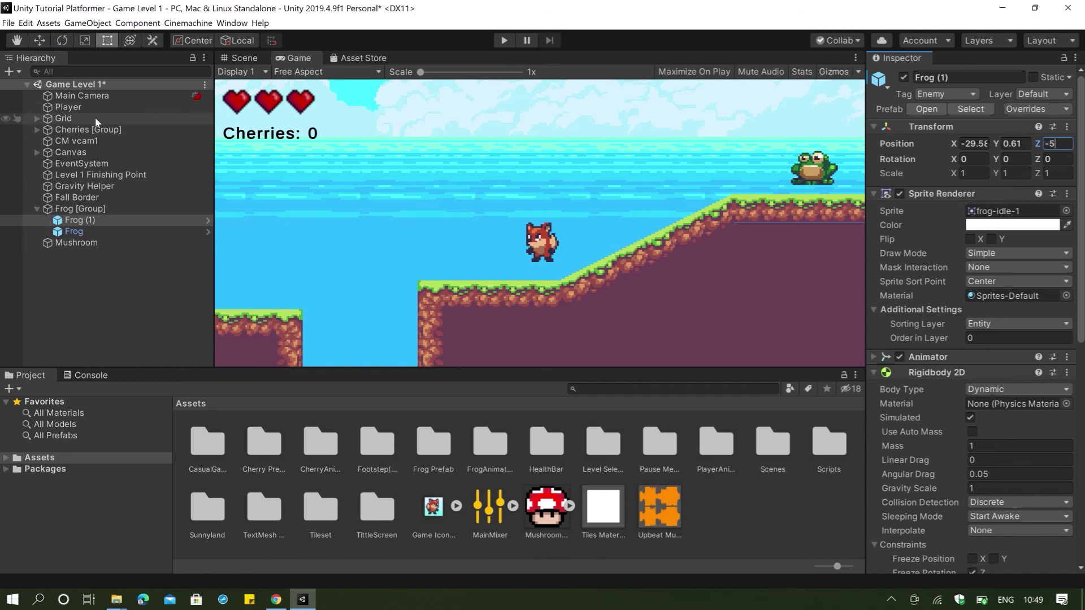
Set the volume of the Main Camera's Audio Source to 0.2.
{"action": "left_click", "coordinate": [148, 96]}
{"action": "scroll", "coordinate": [975, 321], "scroll_direction": "down", "scroll_amount": 10}
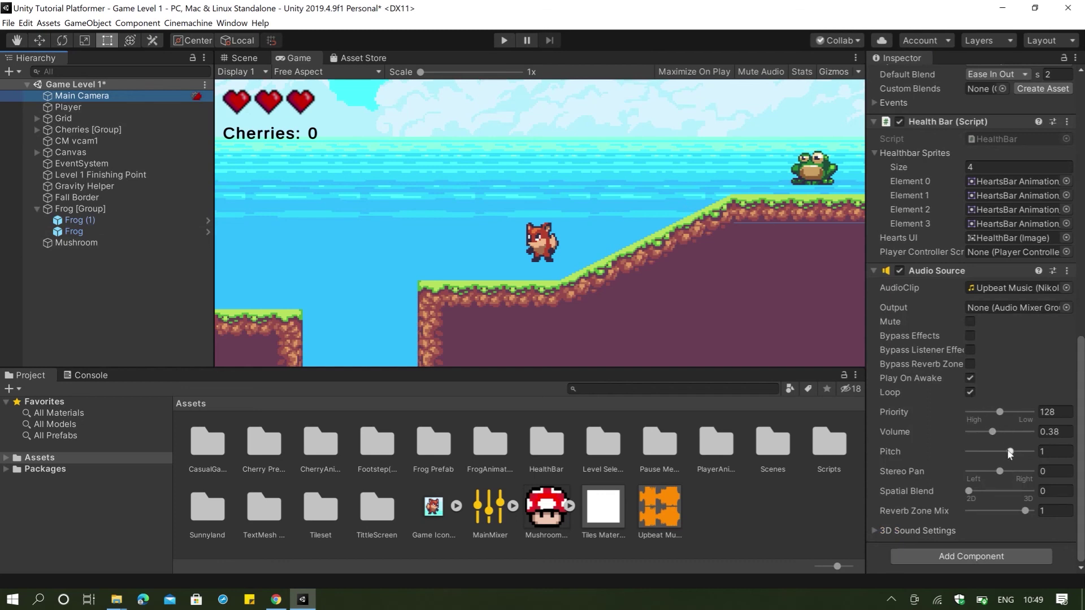
{"action": "left_click_drag", "start_coordinate": [988, 433], "coordinate": [984, 434]}
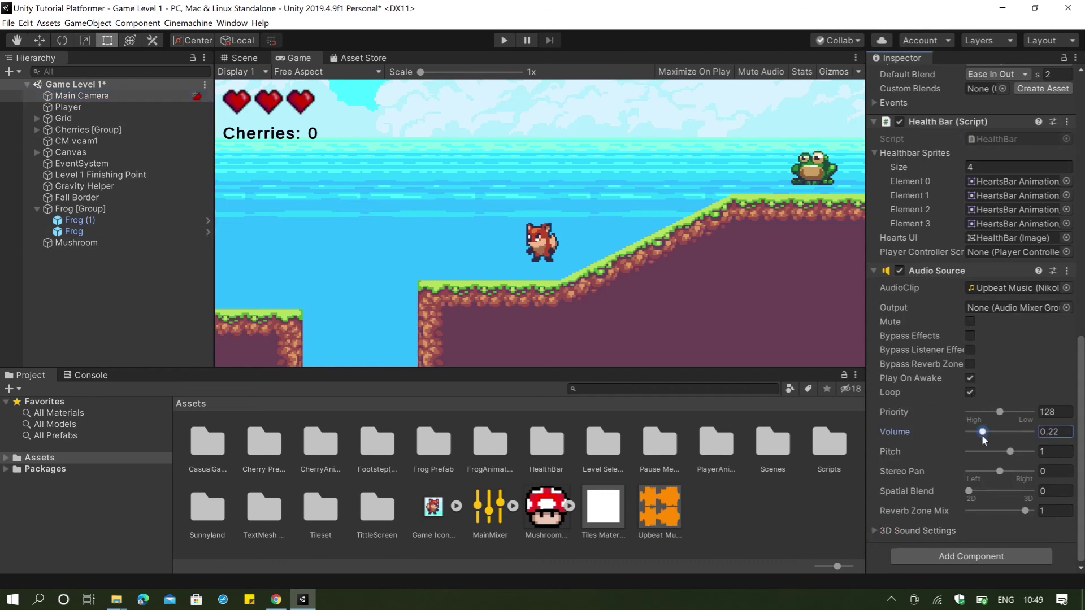
Play-test the level with the background music, running and jumping past the frog to collect the cherries, and stop the game.
{"action": "left_click", "coordinate": [504, 40]}
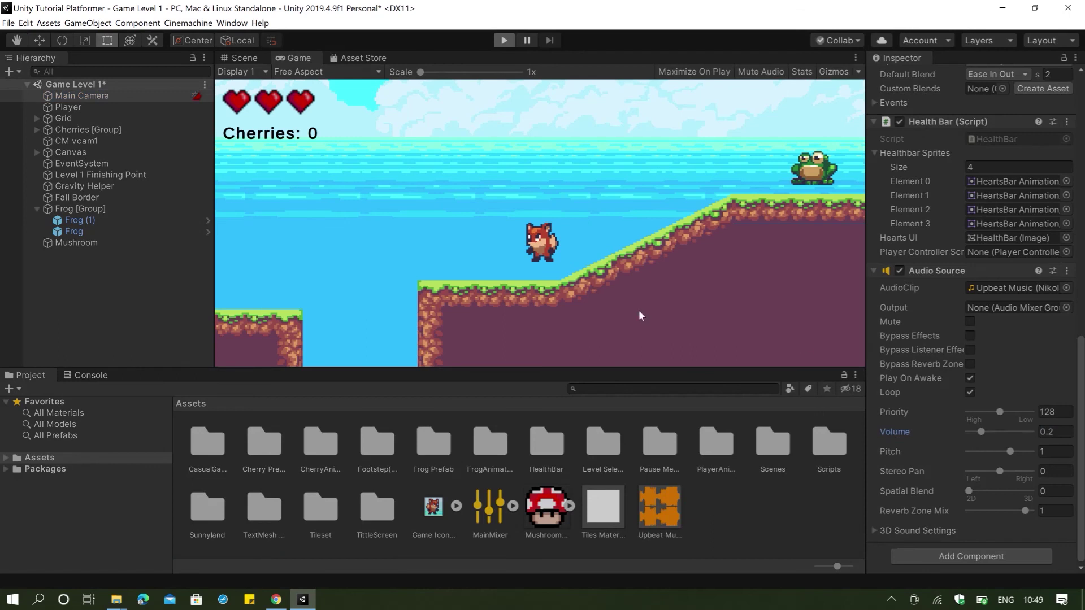
{"action": "key", "text": "Right"}
{"action": "key", "text": "space"}
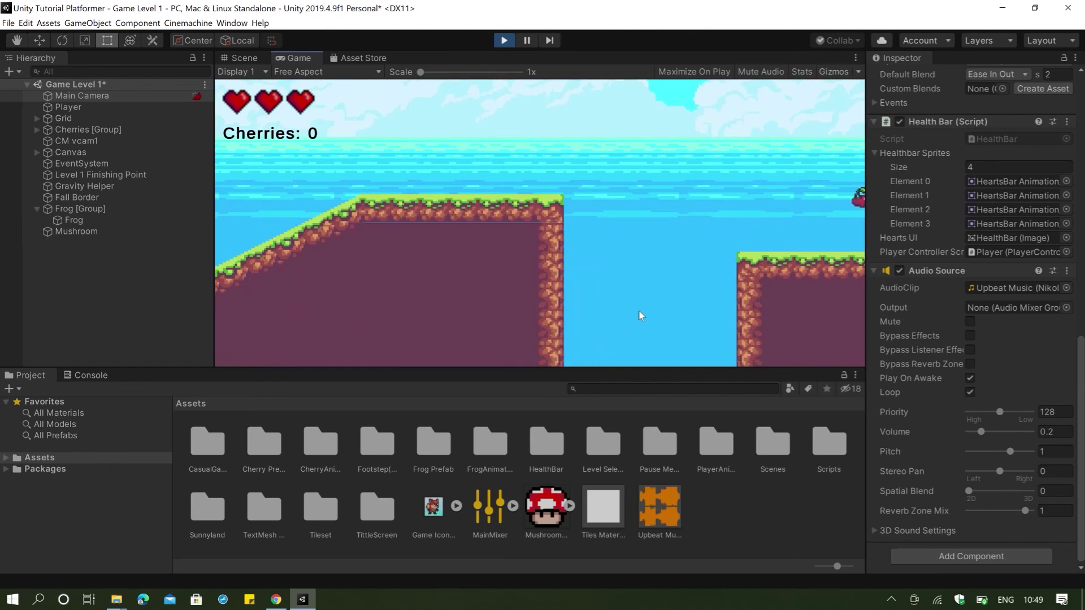
{"action": "key", "text": "Right"}
{"action": "key", "text": "space"}
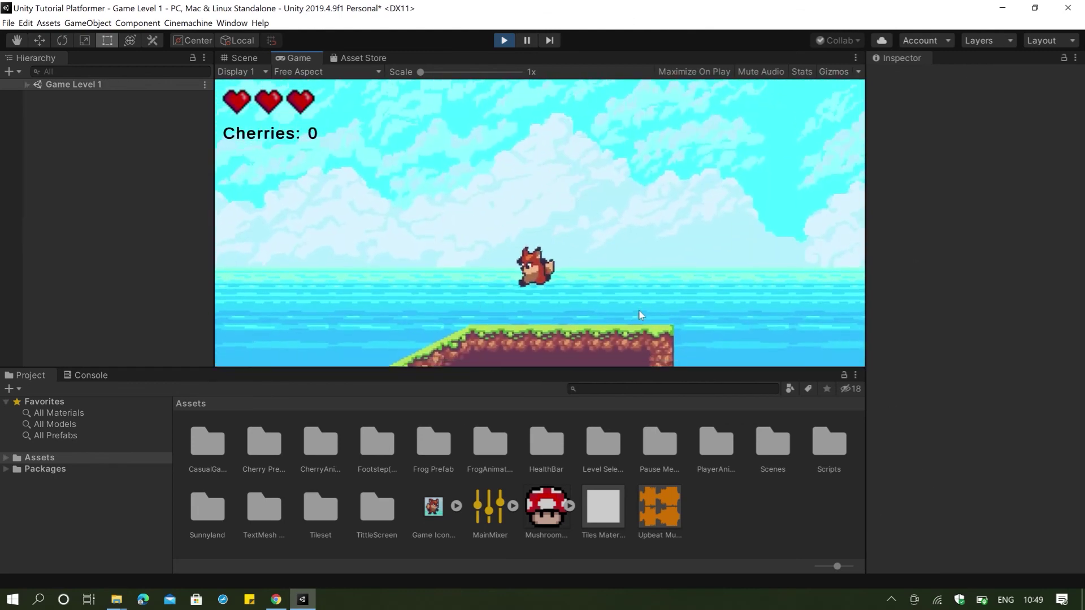
{"action": "key", "text": "Right"}
{"action": "key", "text": "space"}
{"action": "key", "text": "space"}
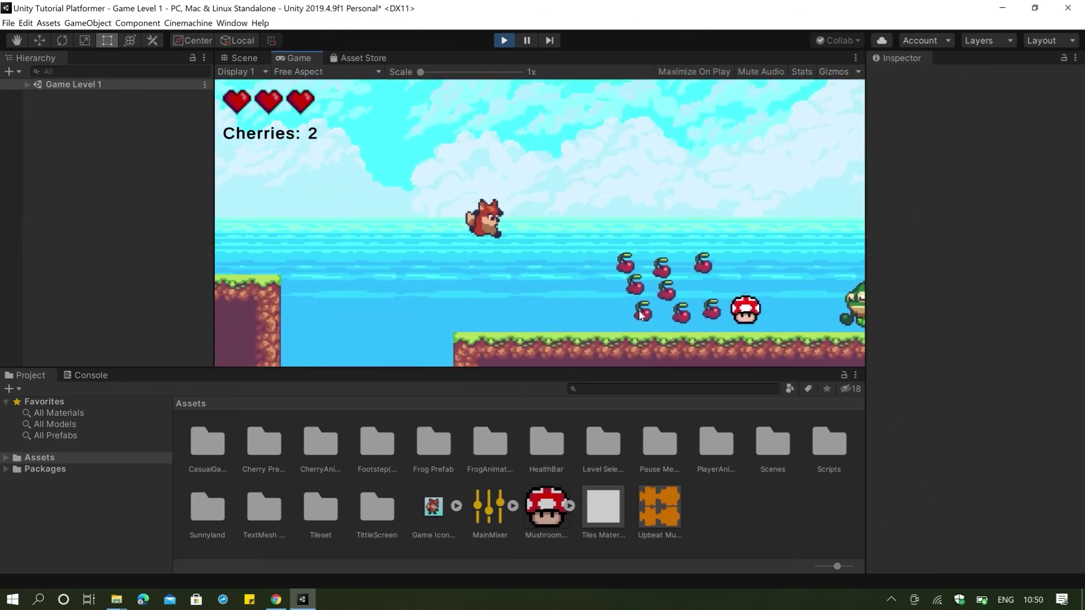
{"action": "key", "text": "Right"}
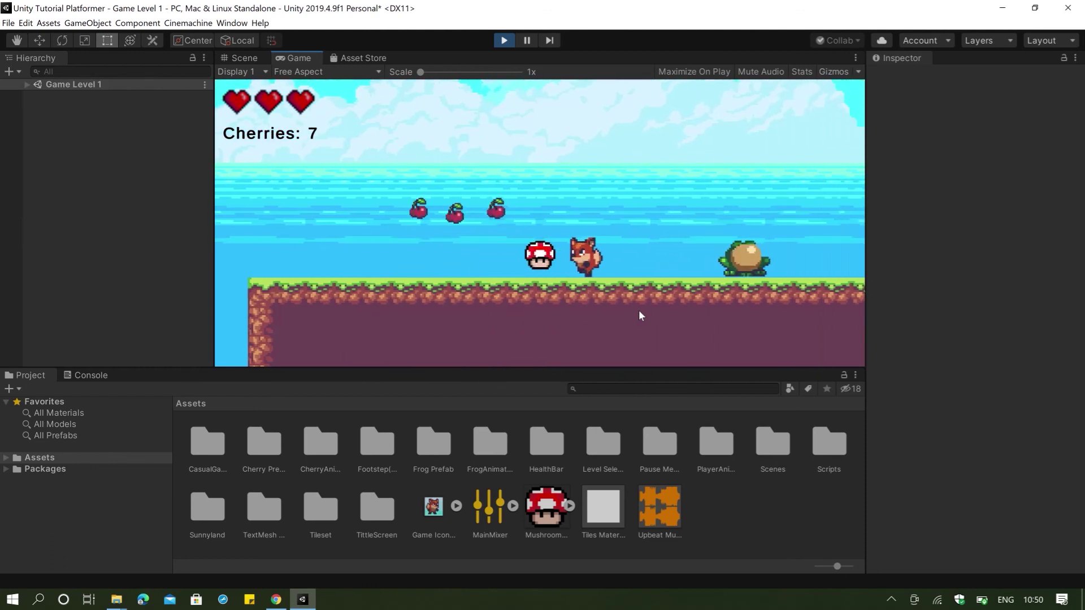
{"action": "key", "text": "Left"}
{"action": "key", "text": "space"}
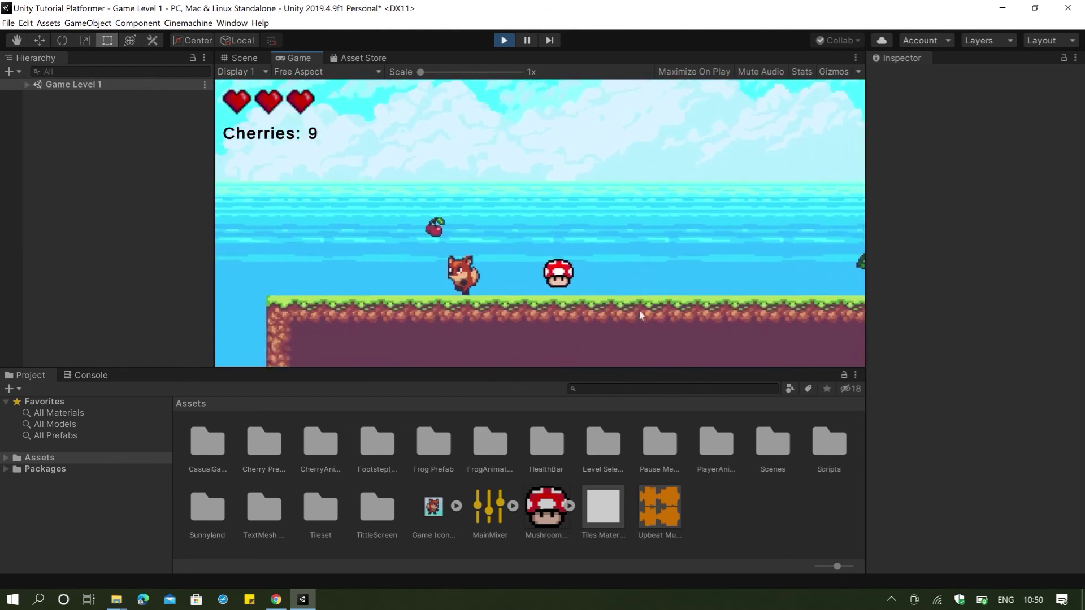
{"action": "key", "text": "space"}
{"action": "key", "text": "Right"}
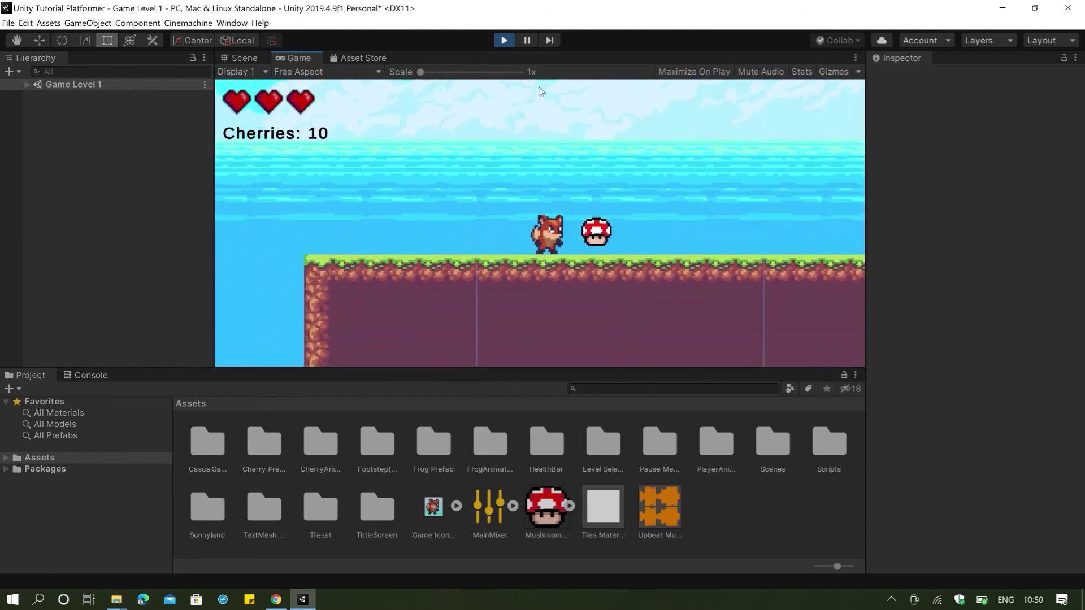
{"action": "left_click", "coordinate": [509, 39]}
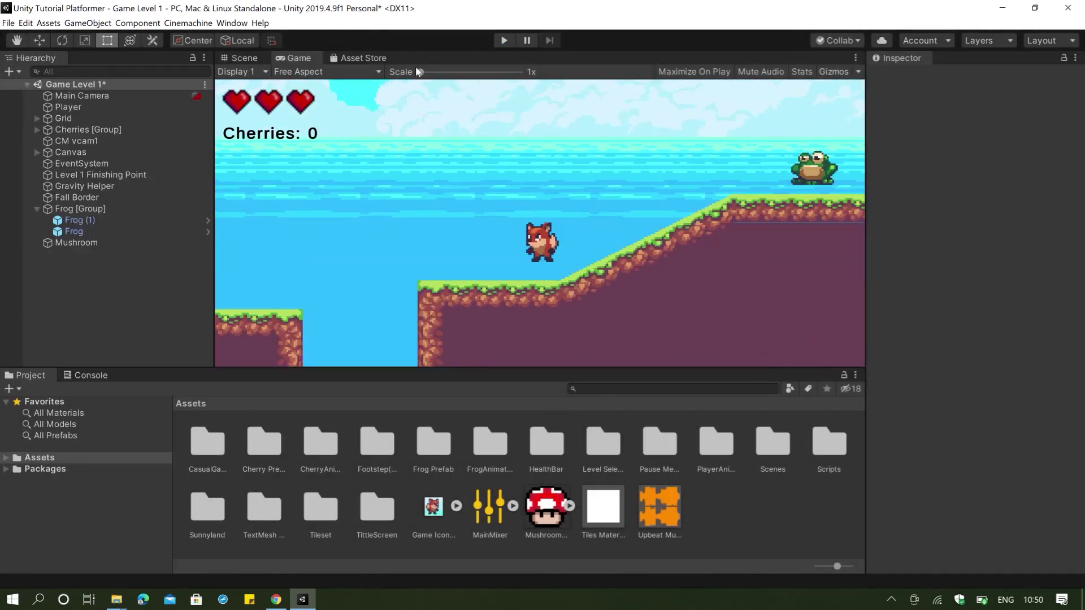
Save the Game Level 1 scene and bring the Main Camera's Audio Source settings back into view.
{"action": "left_click", "coordinate": [8, 23]}
{"action": "left_click", "coordinate": [23, 66]}
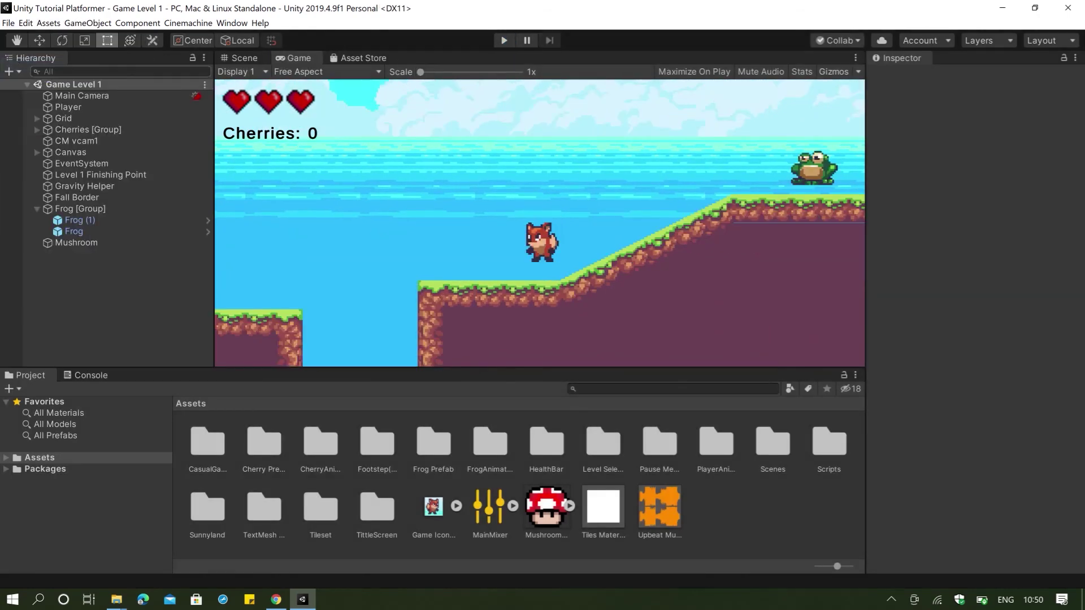
{"action": "left_click", "coordinate": [90, 95]}
{"action": "scroll", "coordinate": [1012, 298], "scroll_direction": "down", "scroll_amount": 10}
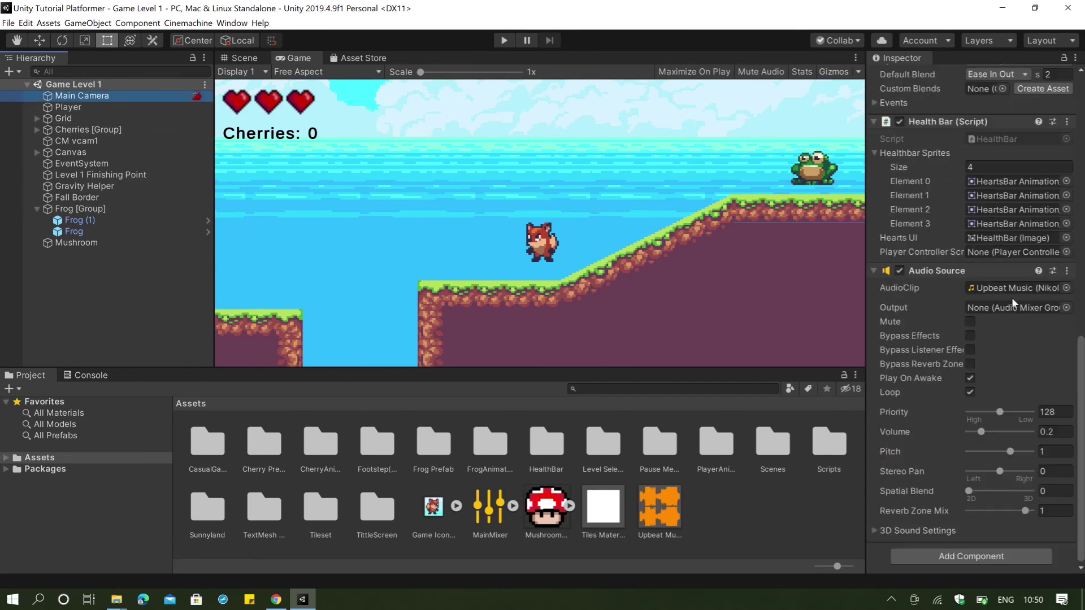